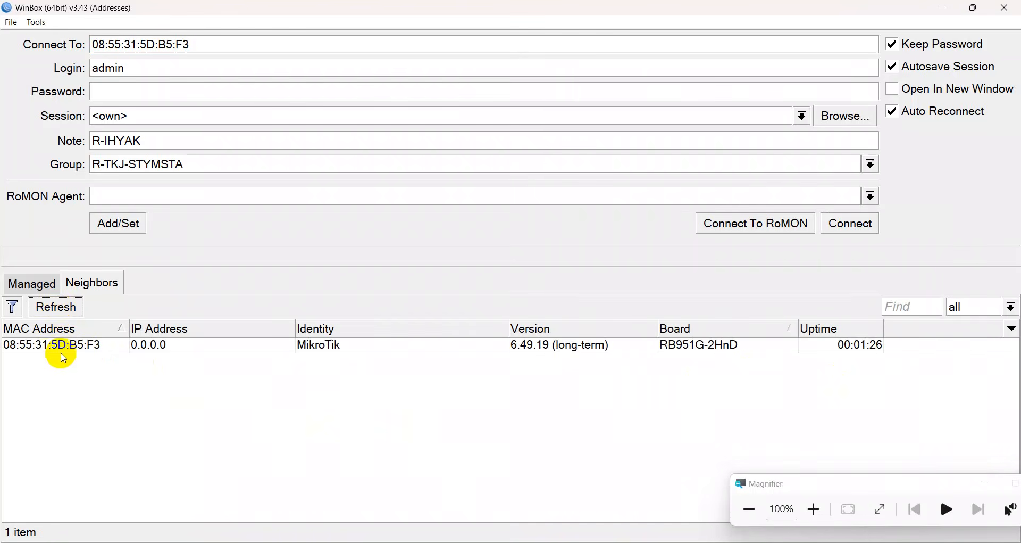
Connect to the discovered MikroTik router 08:55:31:5D:B5:F3 from the Neighbors list.
left_click(53, 345)
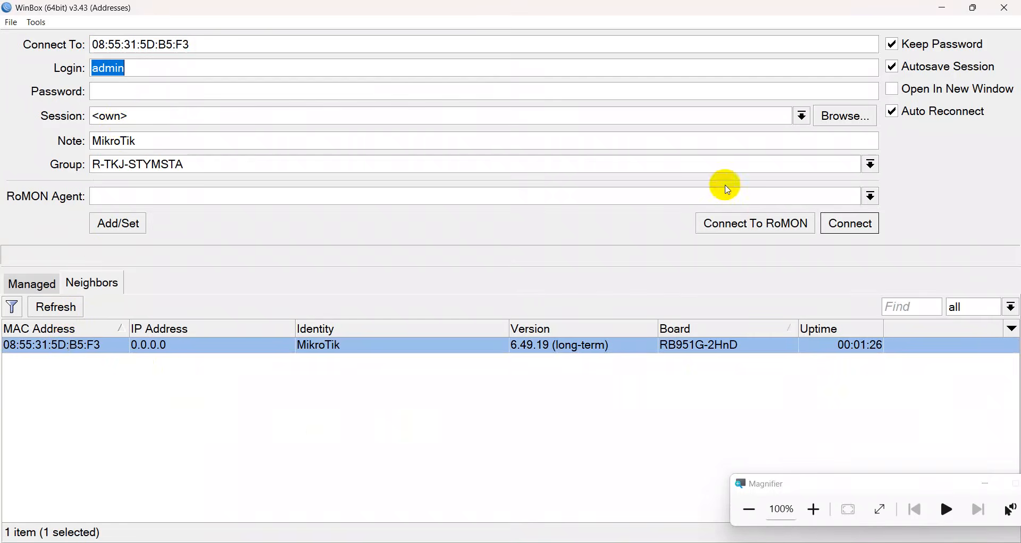
left_click(848, 224)
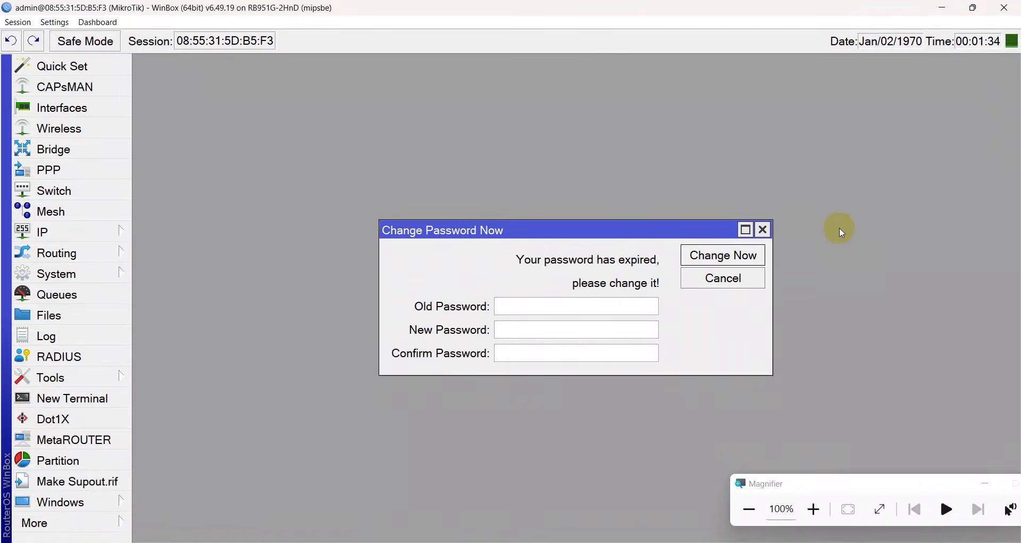
Enter and confirm a new admin password, then save it with Change Now.
left_click(504, 330)
type("*")
left_click(498, 351)
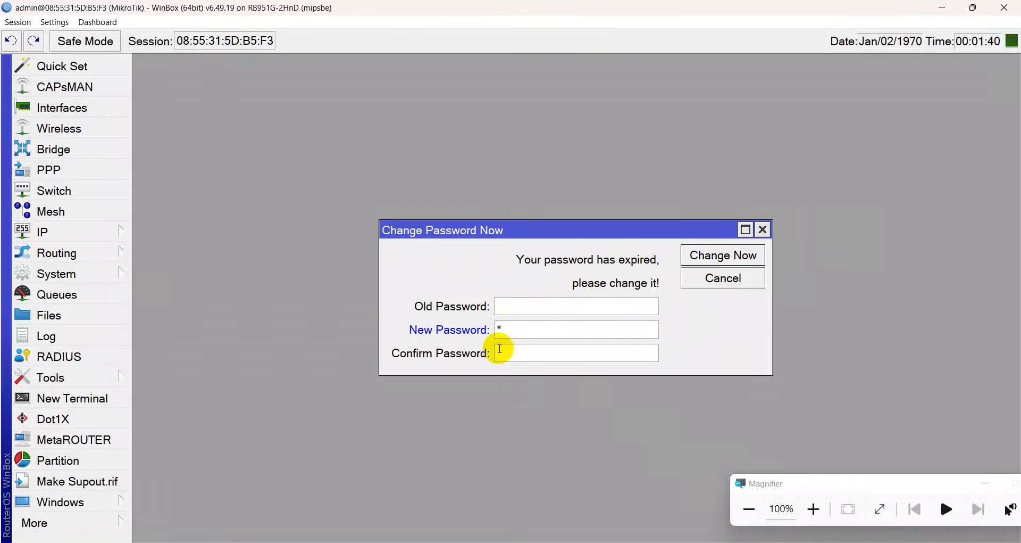
type("*")
left_click(718, 255)
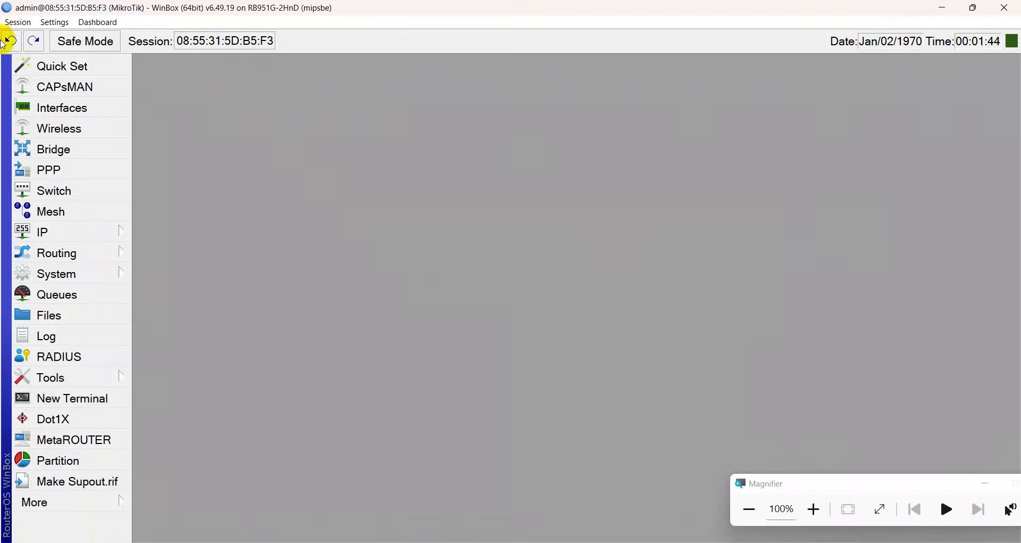
Disconnect the session and log back in as admin with the new password.
left_click(17, 23)
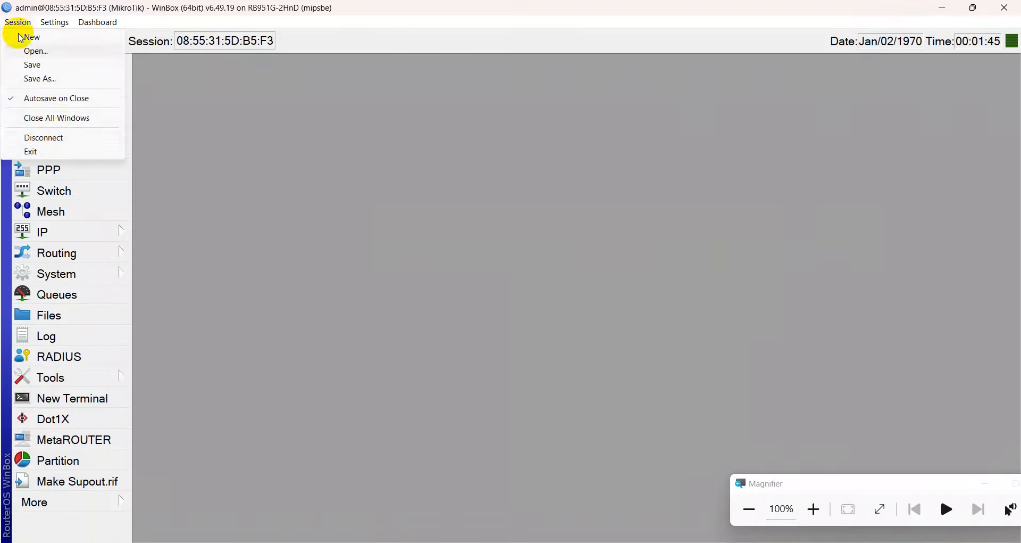
left_click(50, 137)
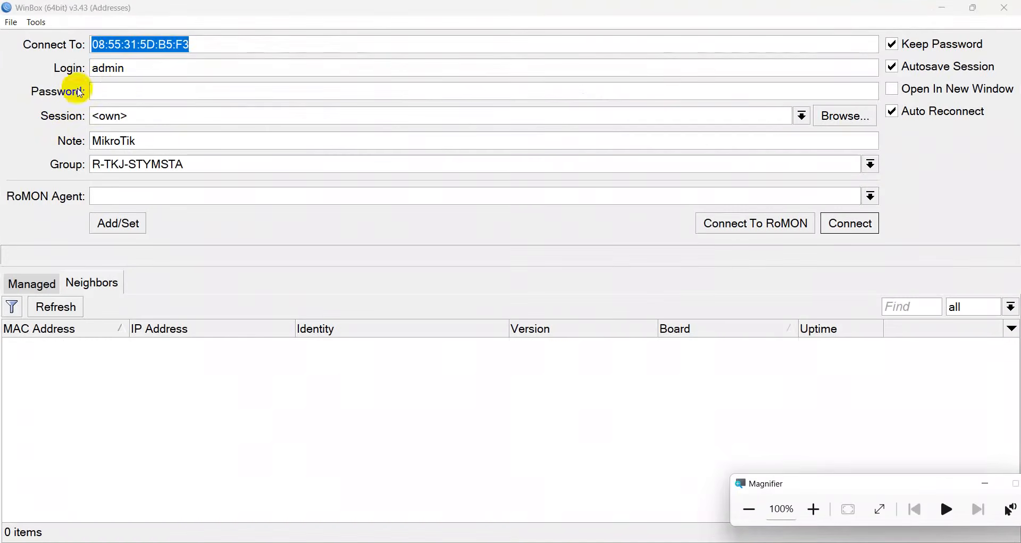
left_click(122, 89)
type("*")
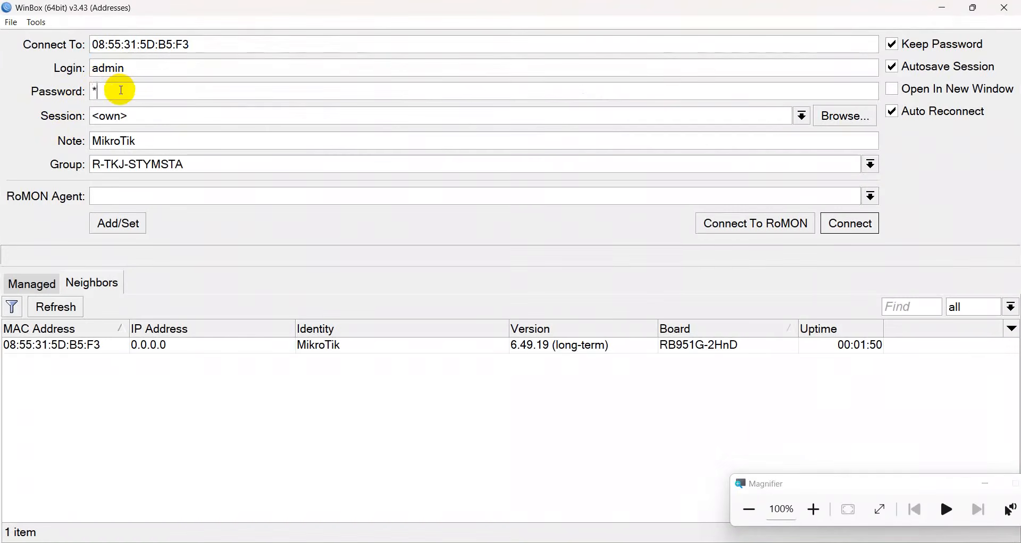
key("BackSpace")
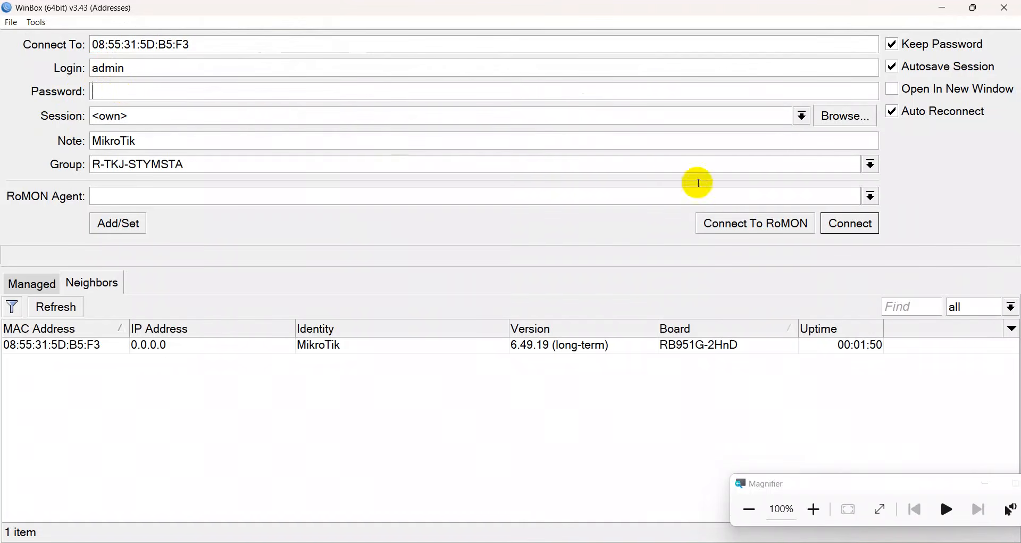
left_click(838, 230)
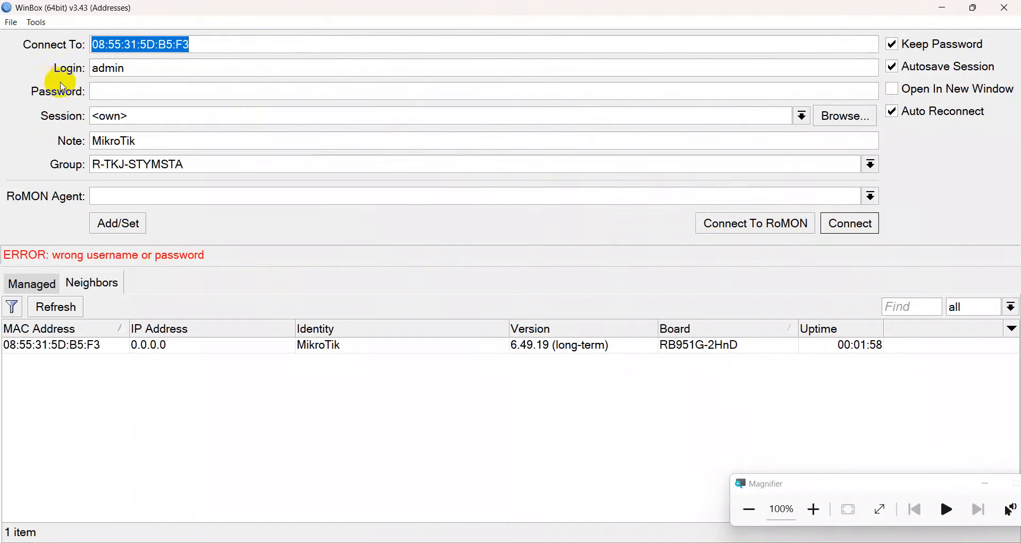
left_click(98, 90)
type("*")
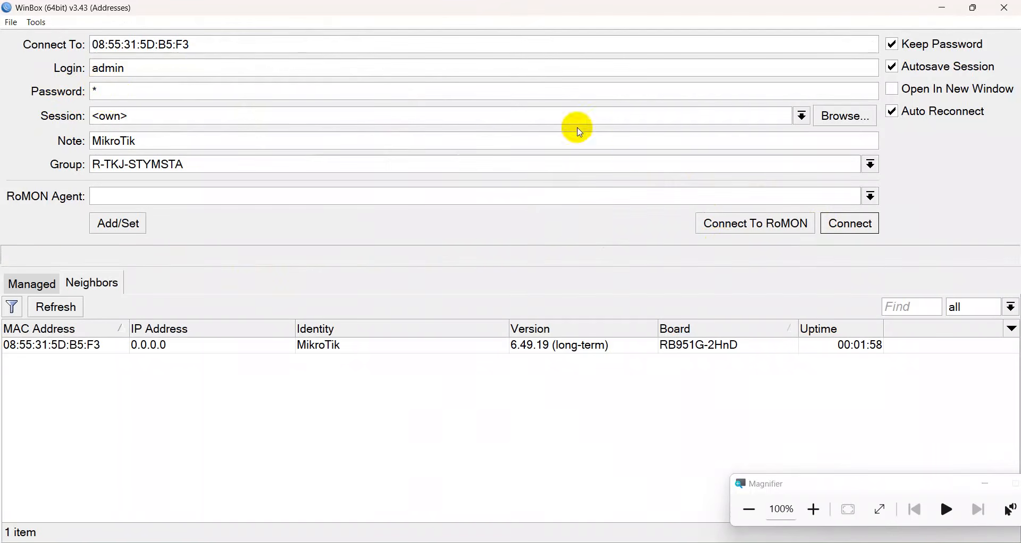
left_click(848, 227)
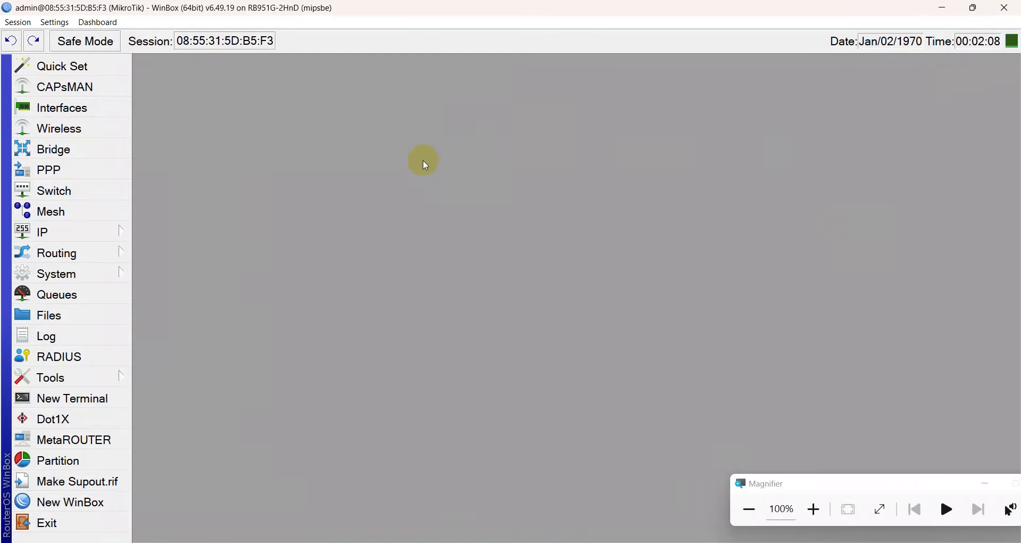
Set the System Identity to R-IHYAK, apply it and close the dialog.
left_click(107, 272)
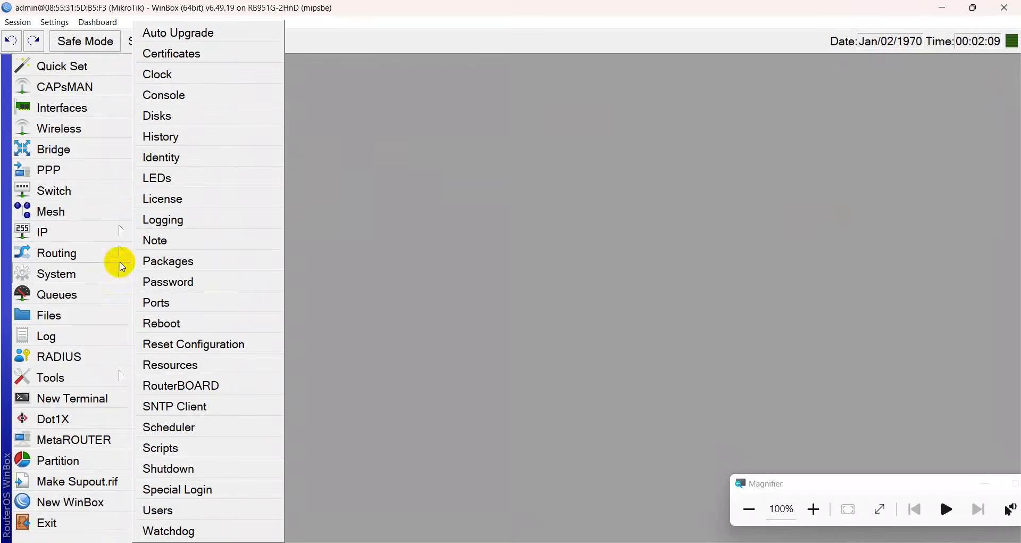
left_click(162, 156)
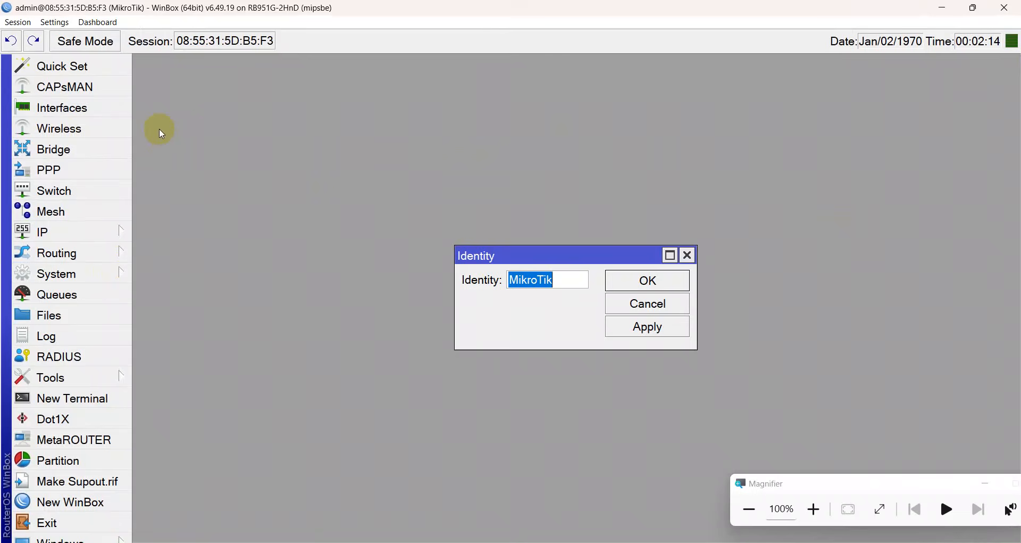
type("R-")
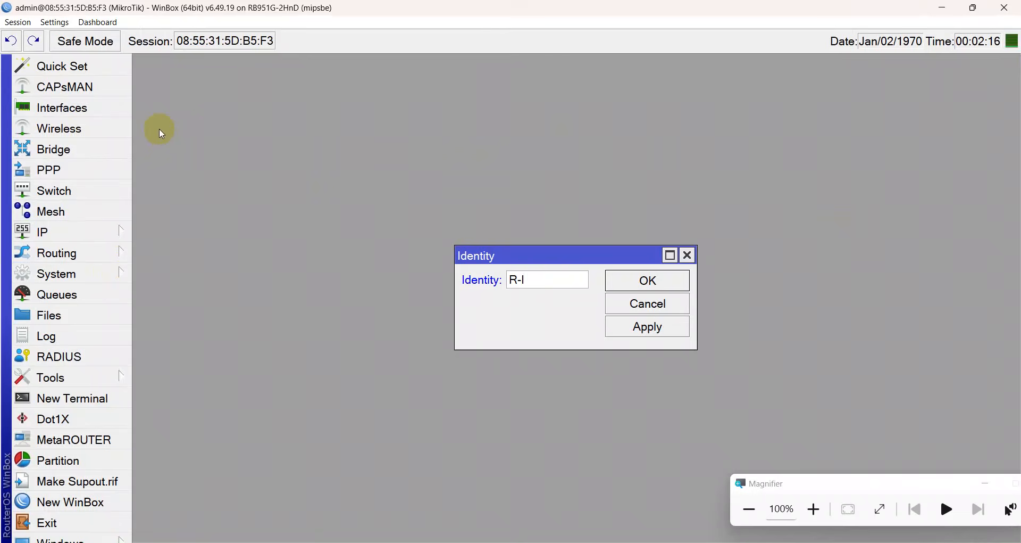
type("IHYAK")
left_click(636, 334)
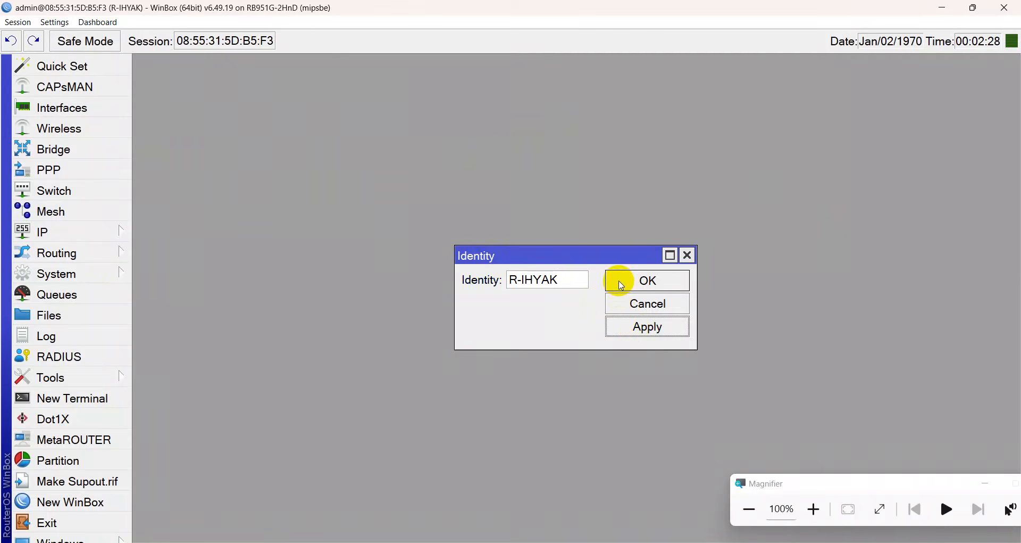
left_click(621, 285)
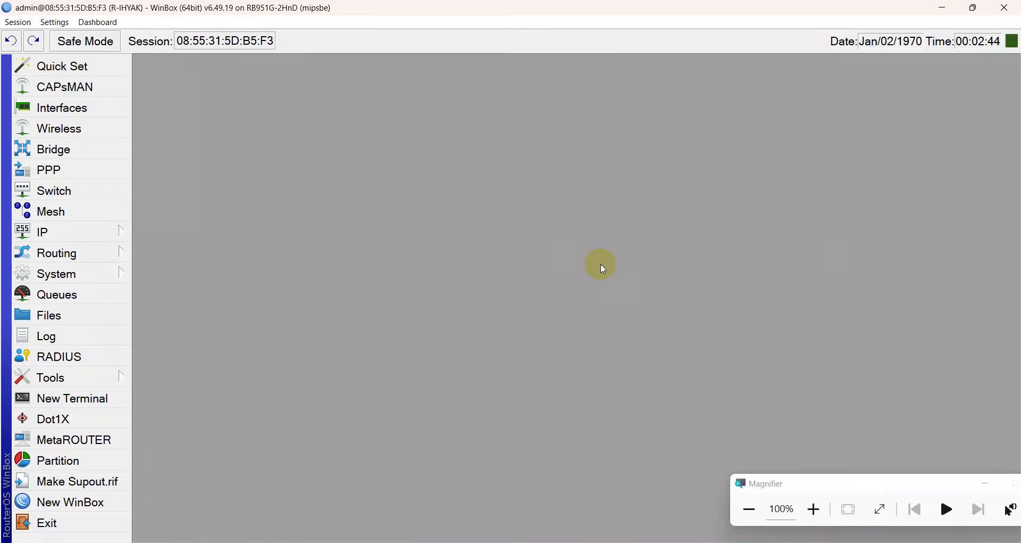
Rename interface ether1 to ether1-TELKOM and apply.
left_click(61, 107)
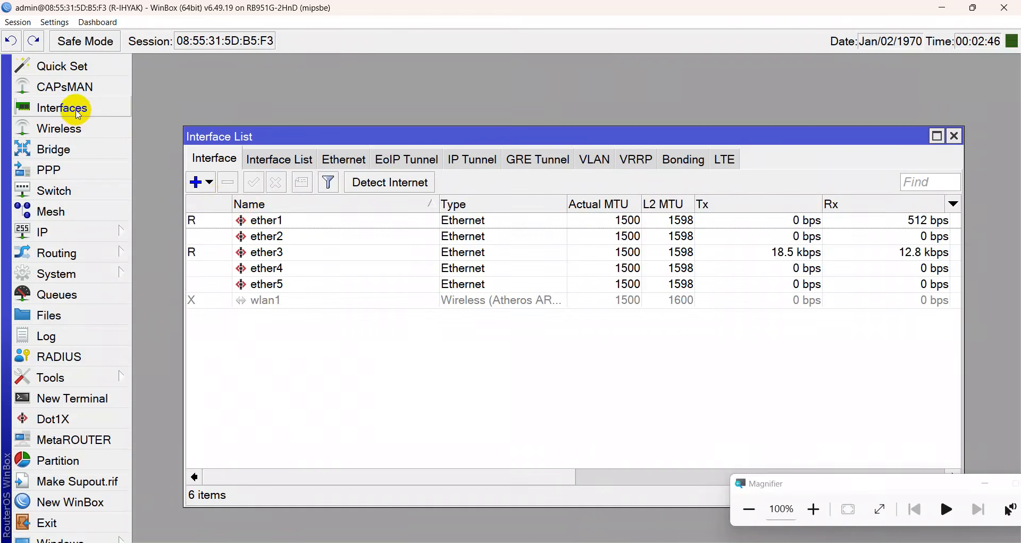
double_click(268, 222)
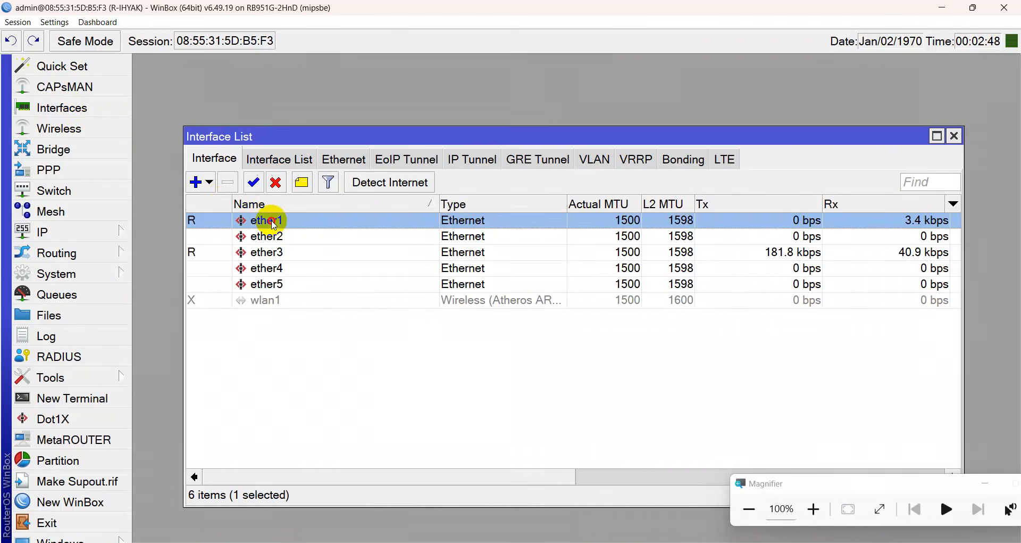
left_click(604, 124)
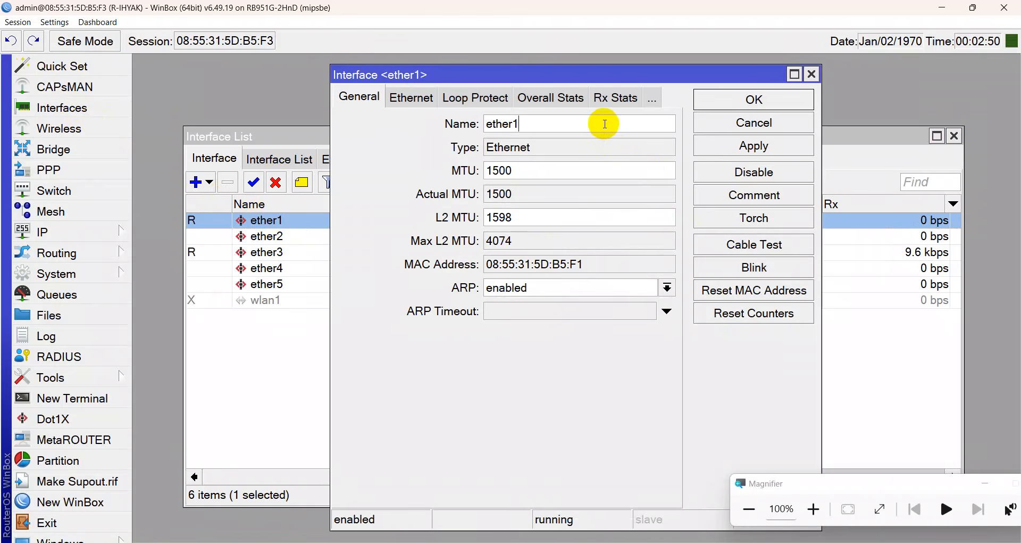
type("-TELKOM")
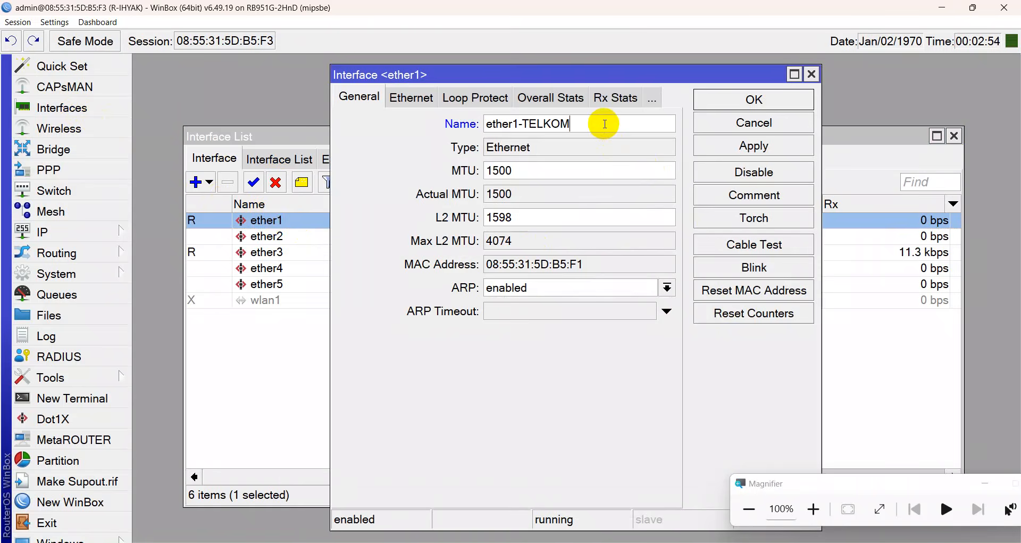
left_click(758, 151)
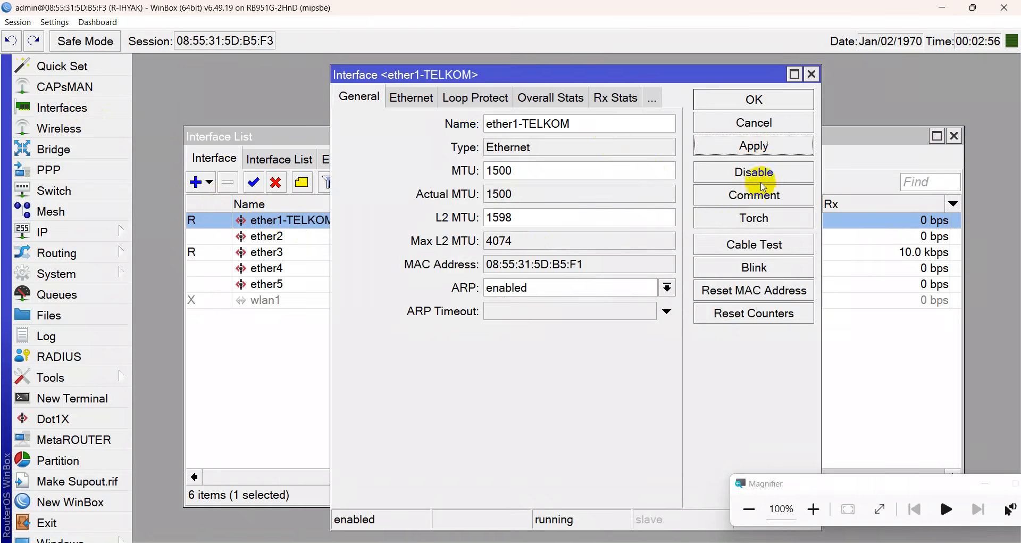
Add the comment 'ISP TELKOM' to ether1-TELKOM and close its properties.
left_click(766, 200)
type("ISP TELKOM")
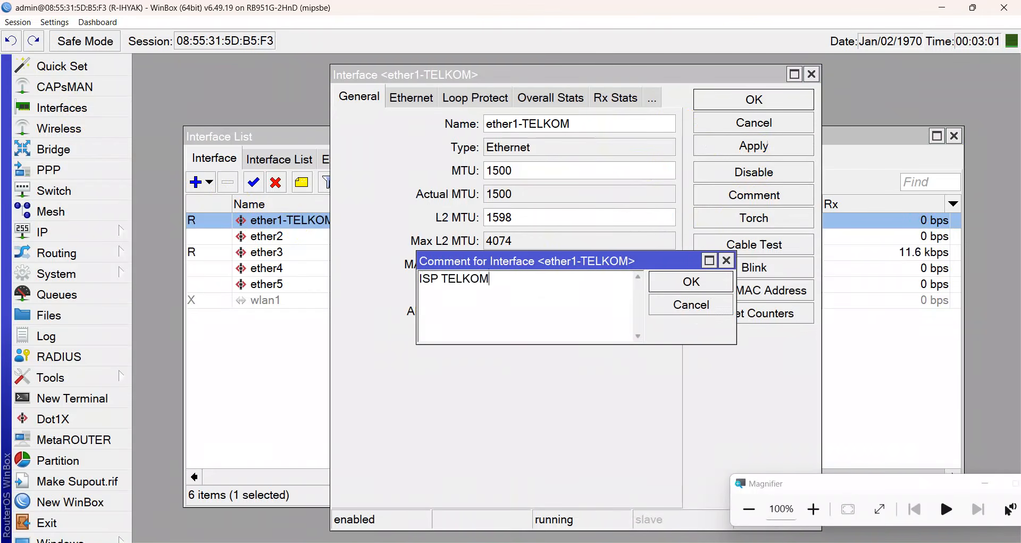
key("Return")
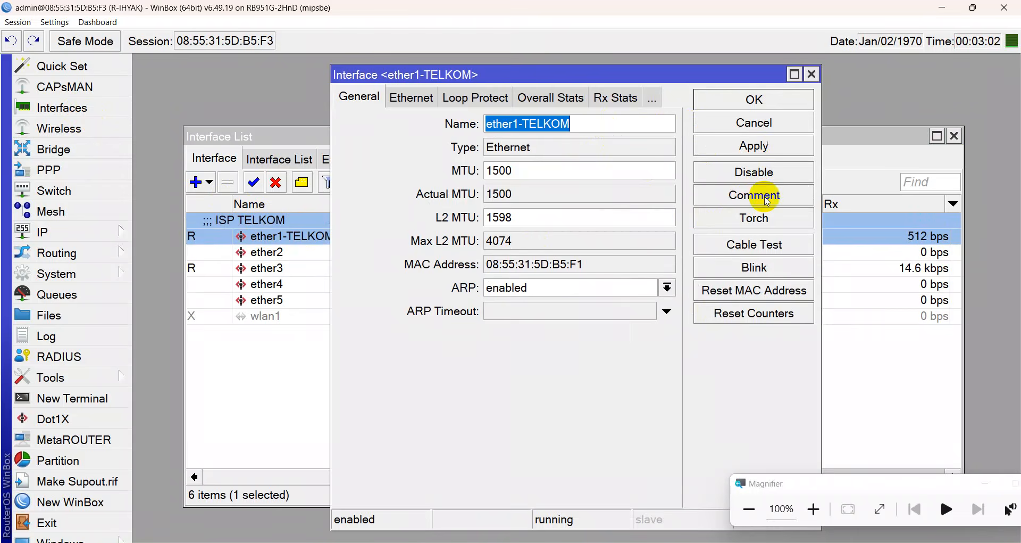
left_click(776, 151)
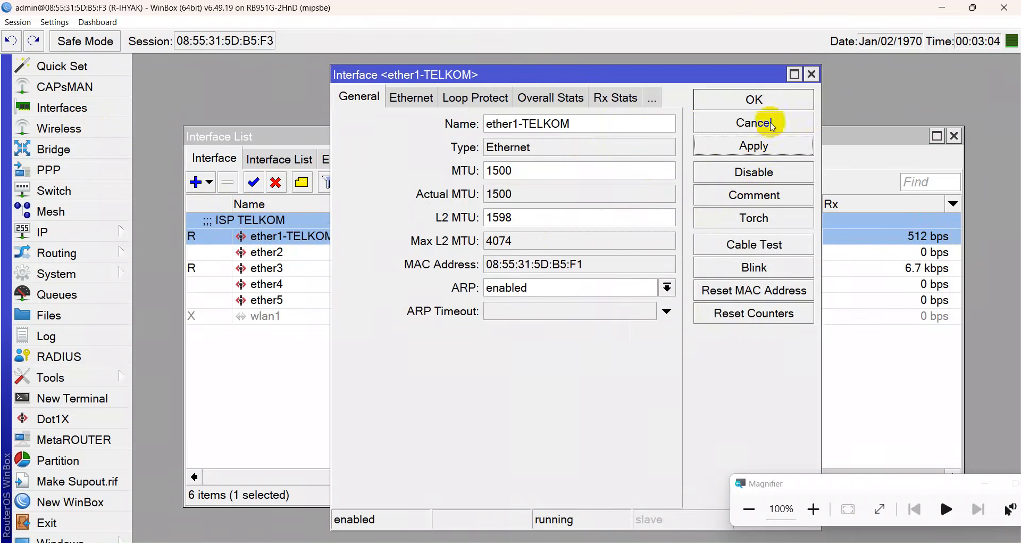
left_click(767, 102)
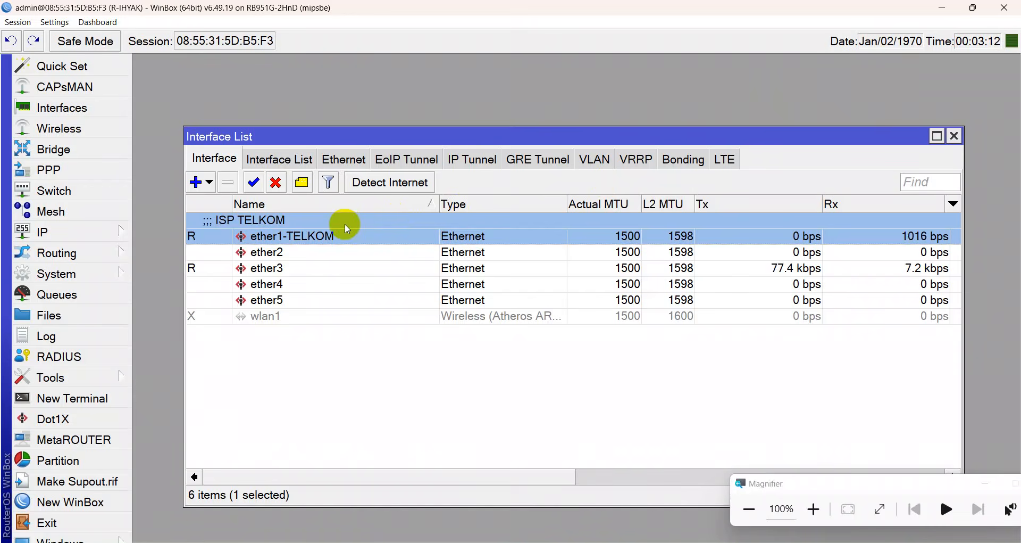
left_click(314, 254)
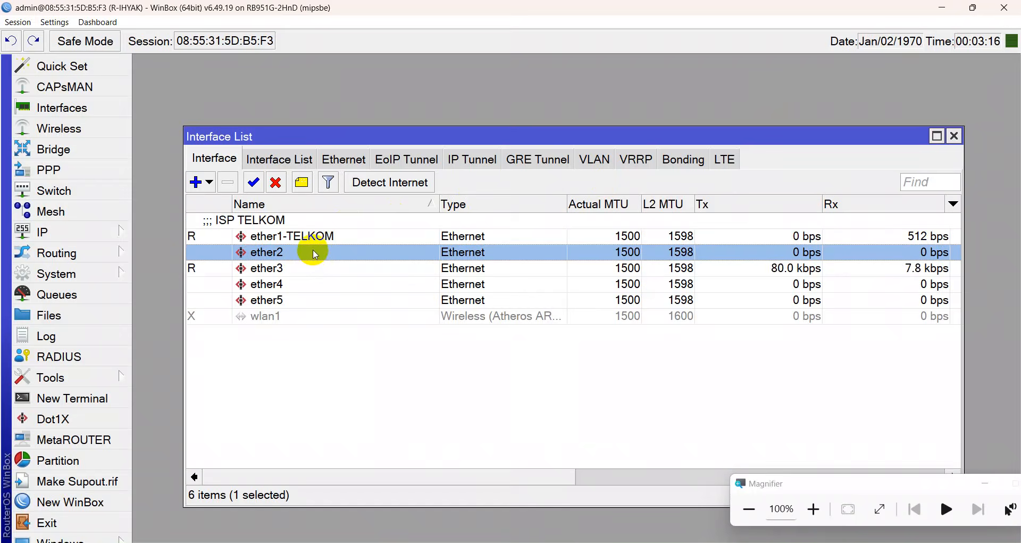
Rename interface ether2 to ether2-VLAN and apply.
double_click(314, 255)
left_click(544, 122)
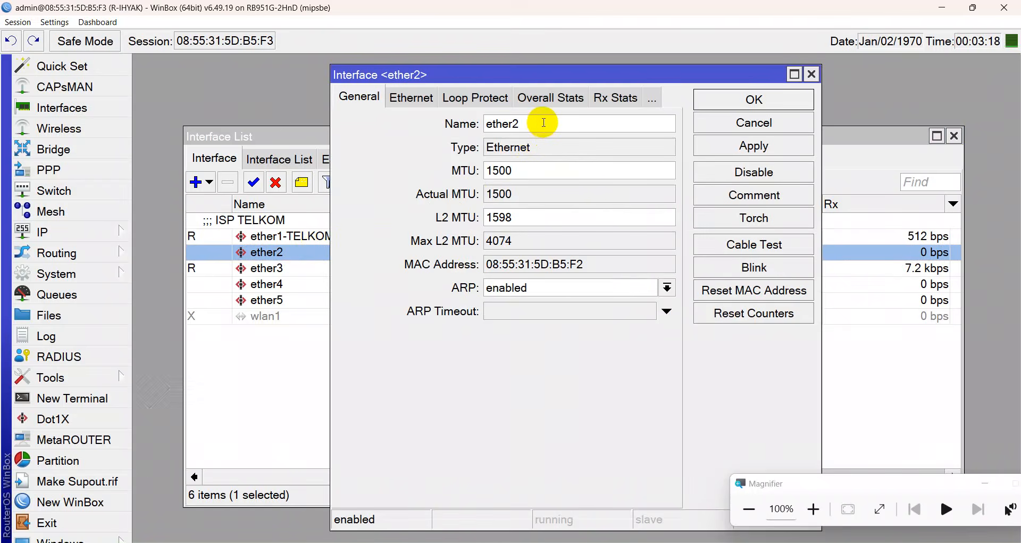
type("-VLAN")
key("BackSpace")
type("N")
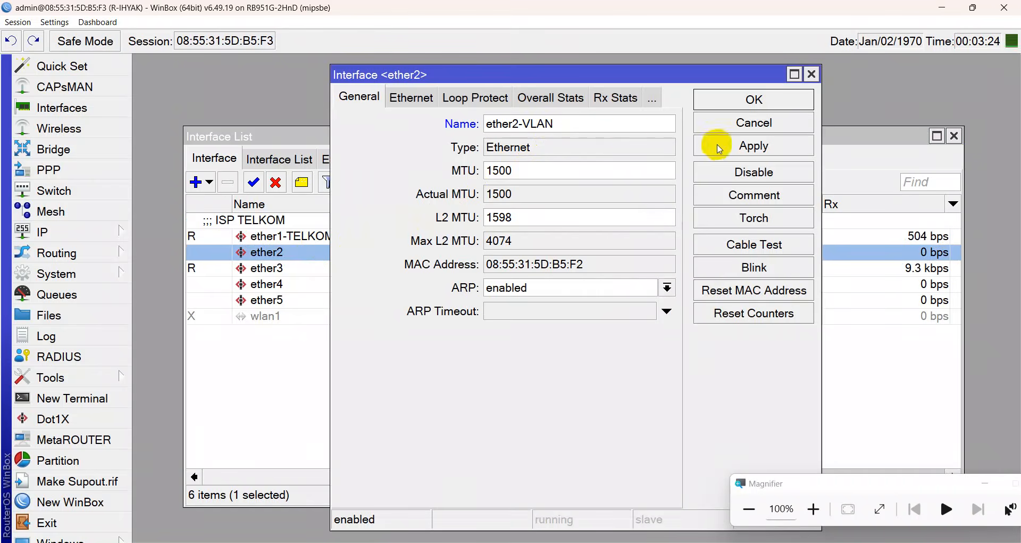
left_click(754, 146)
Add the comment 'VLAN' to ether2-VLAN and close its settings.
left_click(767, 198)
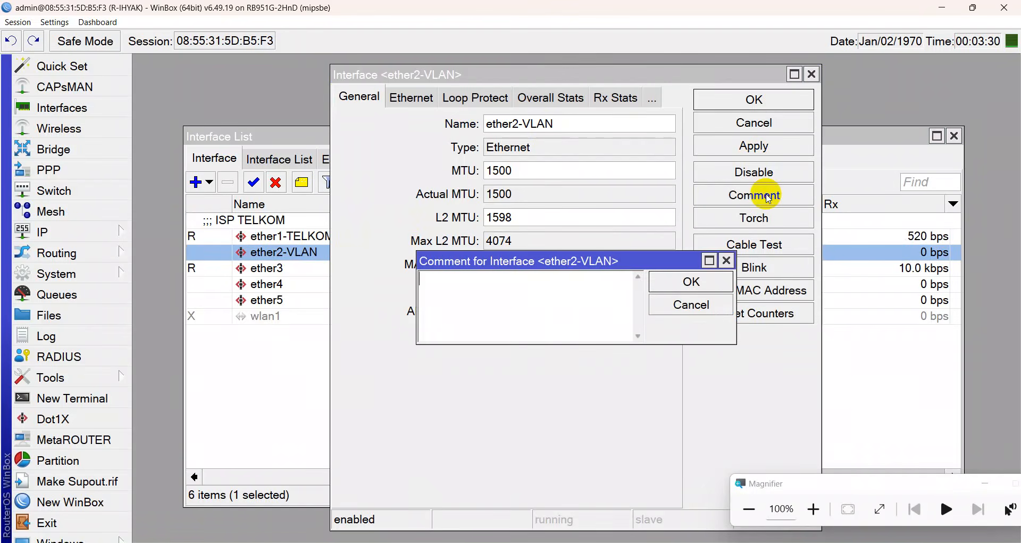
type("VLAN")
key("Return")
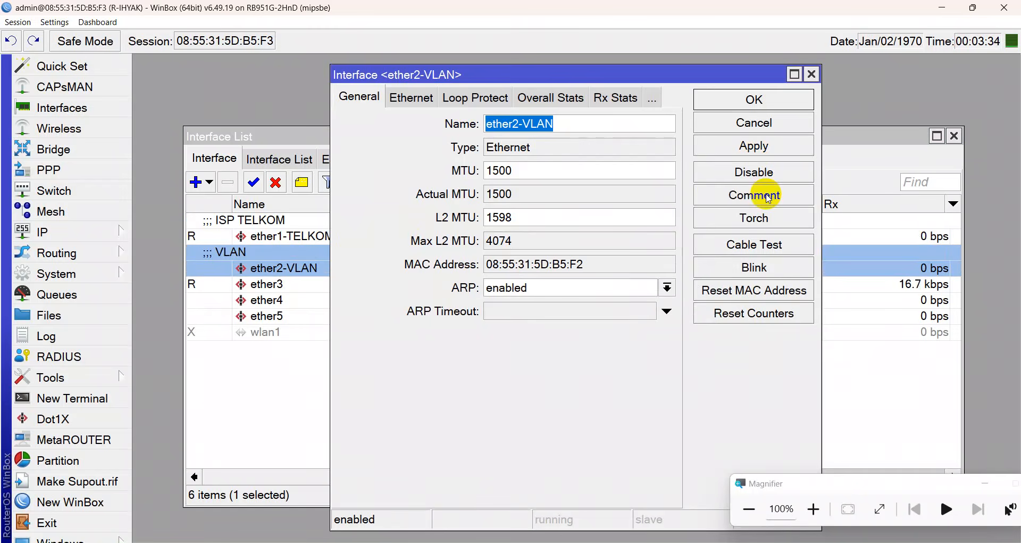
left_click(772, 99)
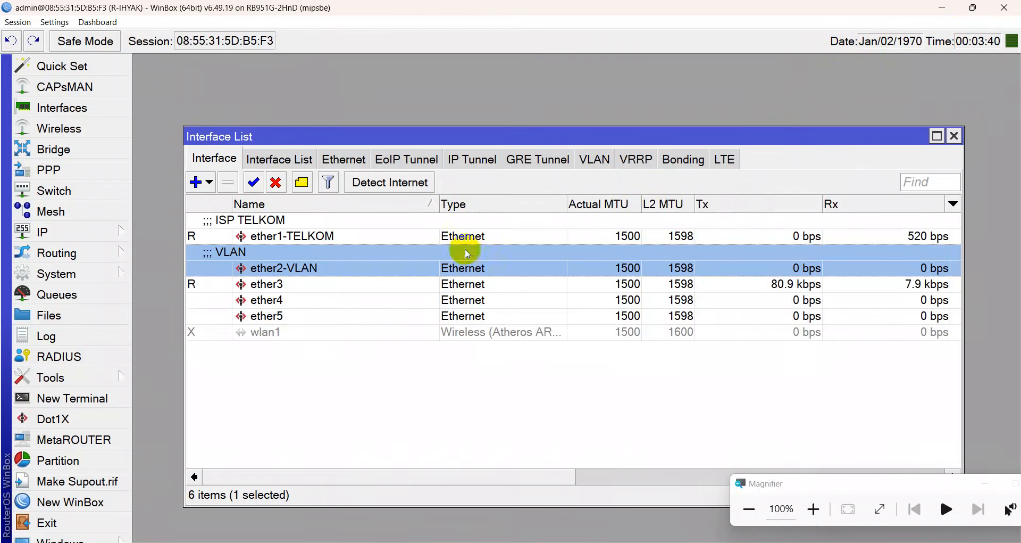
left_click(266, 287)
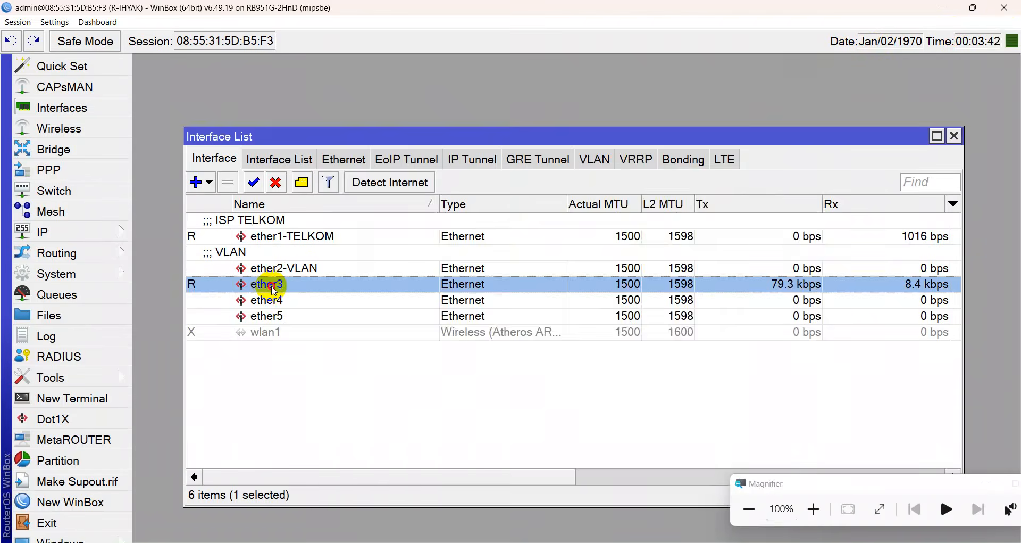
Rename interface ether3 to ether3-CONFIG and apply.
double_click(272, 287)
left_click(546, 123)
type("-CONFIG")
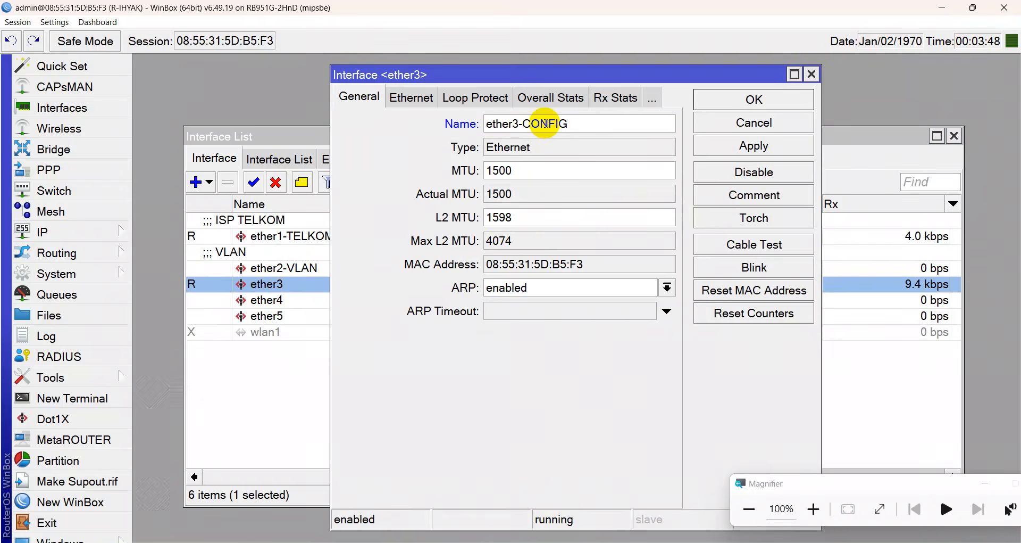
left_click(727, 143)
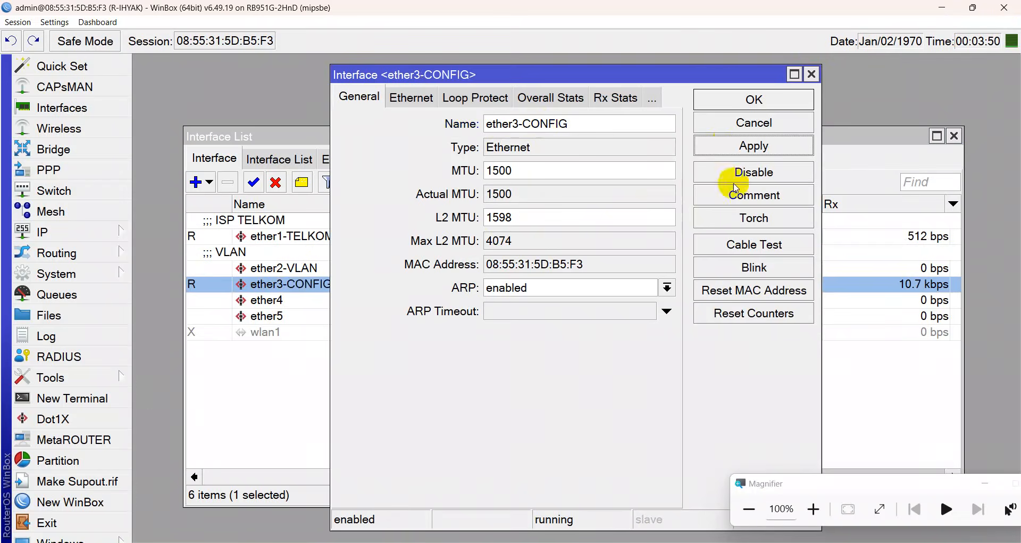
Add the comment 'CONFIG ADMIN' to ether3-CONFIG, apply and close.
left_click(752, 204)
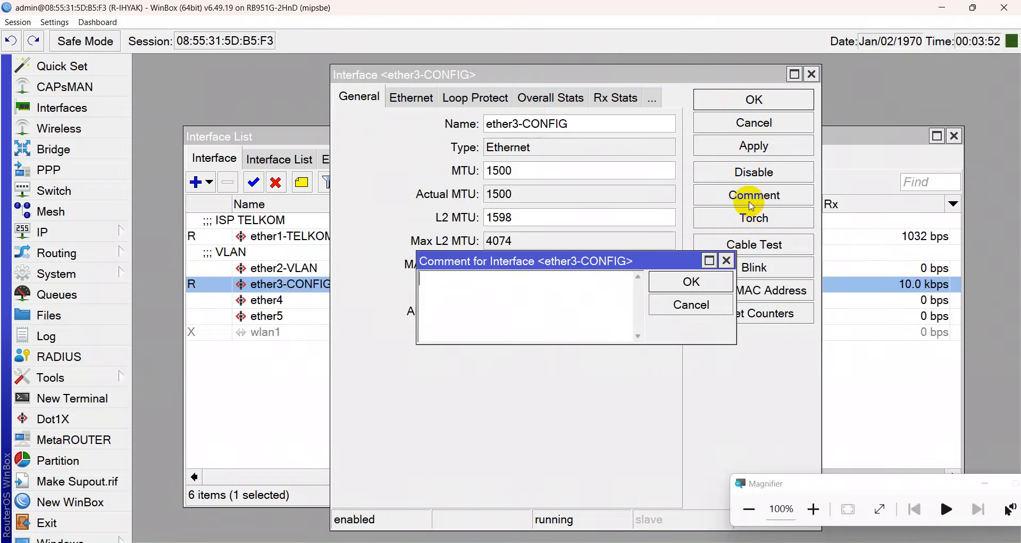
type("CO")
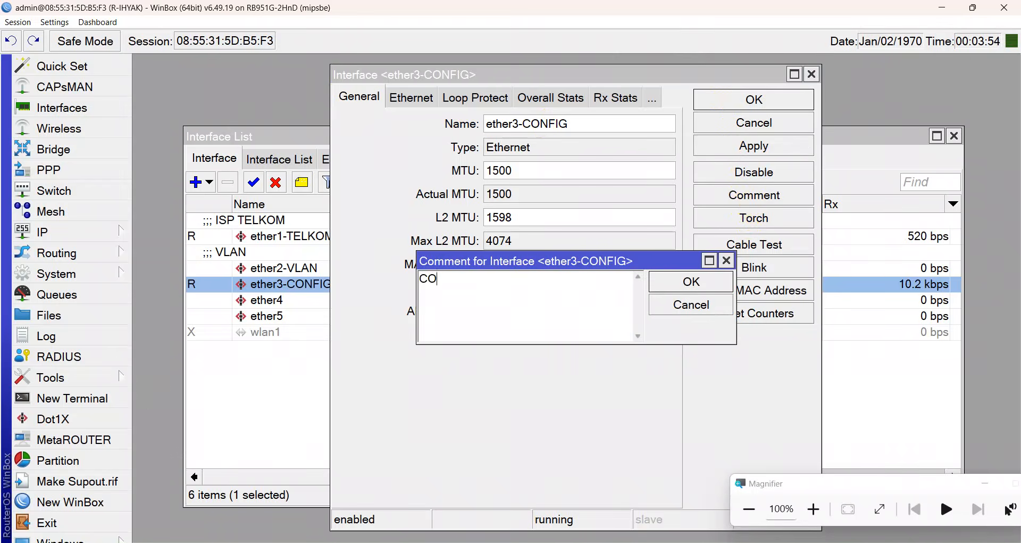
type("NFIG ADMIN")
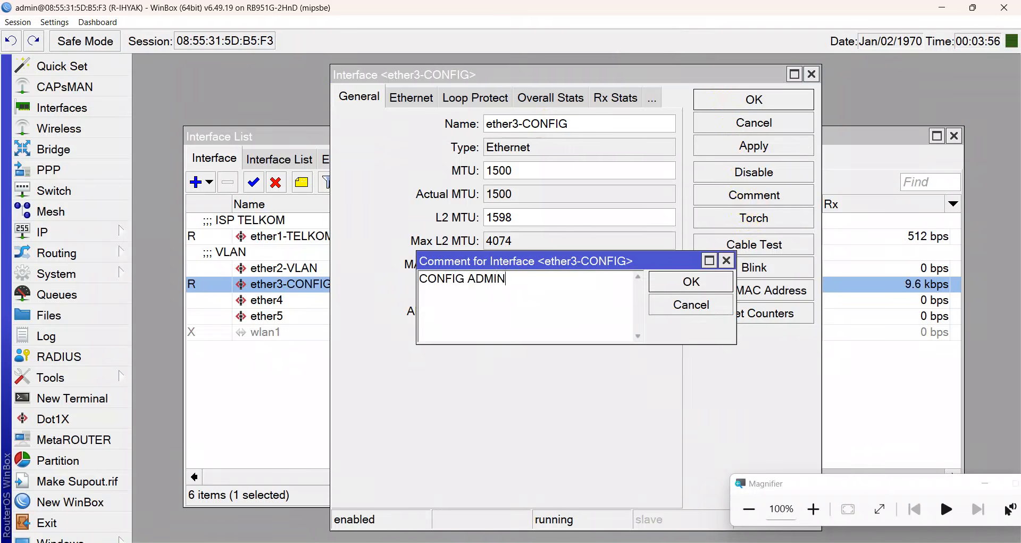
key("Return")
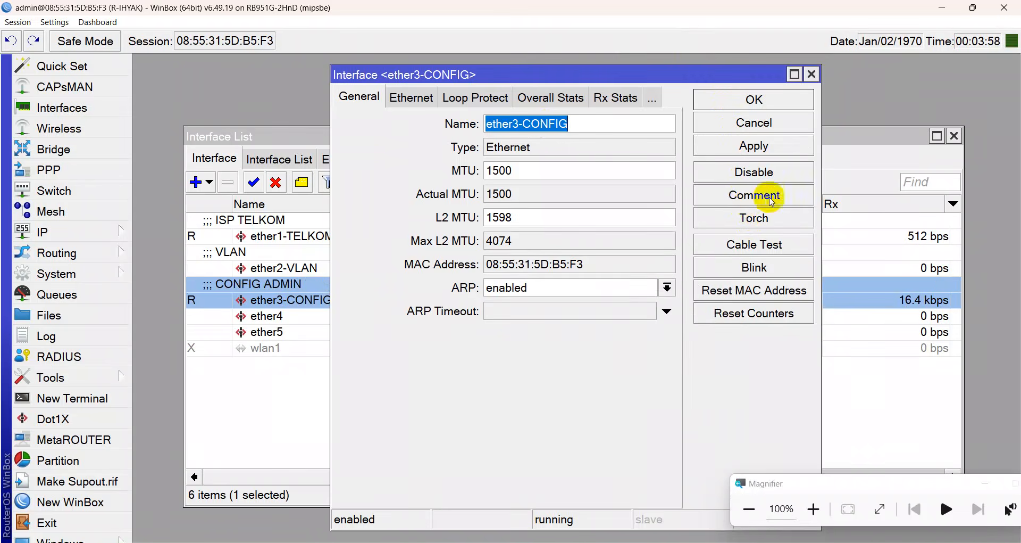
left_click(728, 142)
left_click(733, 110)
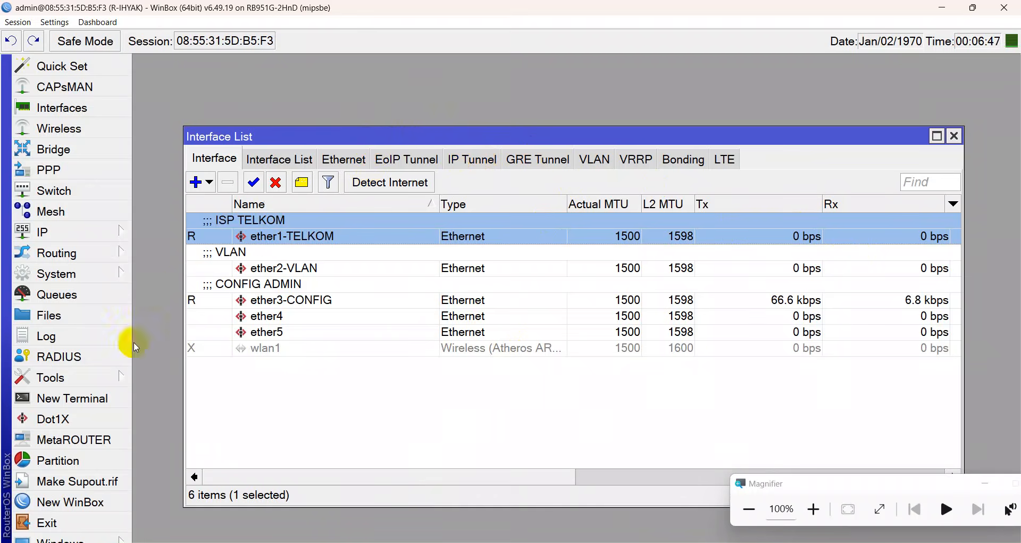
Enable RoMON with ID 00:00:00:00:00:80 and enter a RoMON secret.
left_click(79, 389)
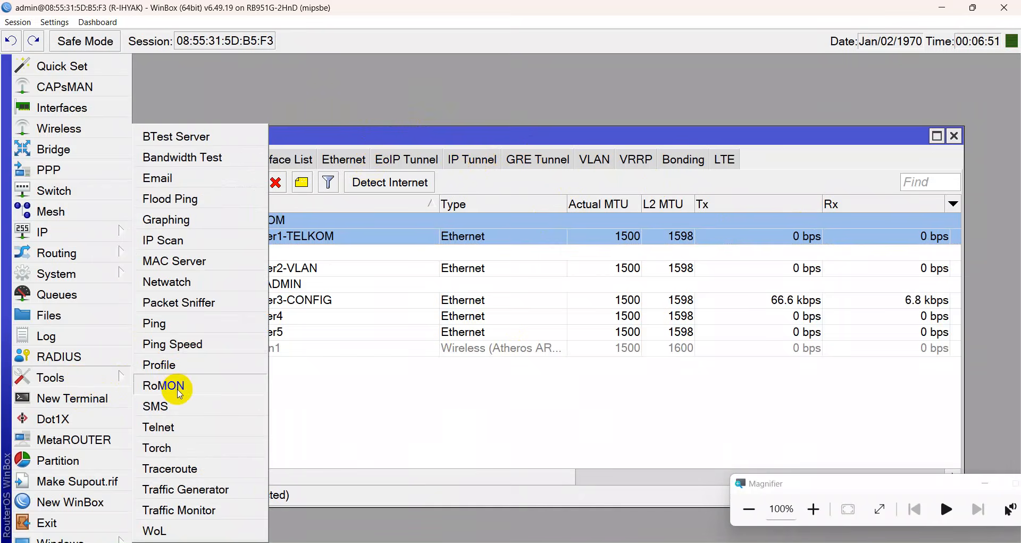
left_click(165, 385)
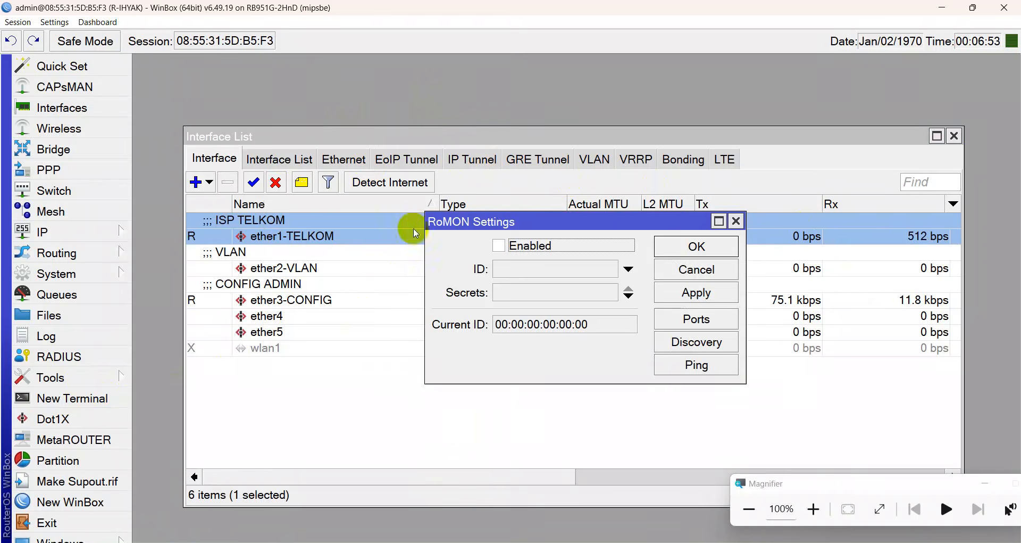
left_click(93, 376)
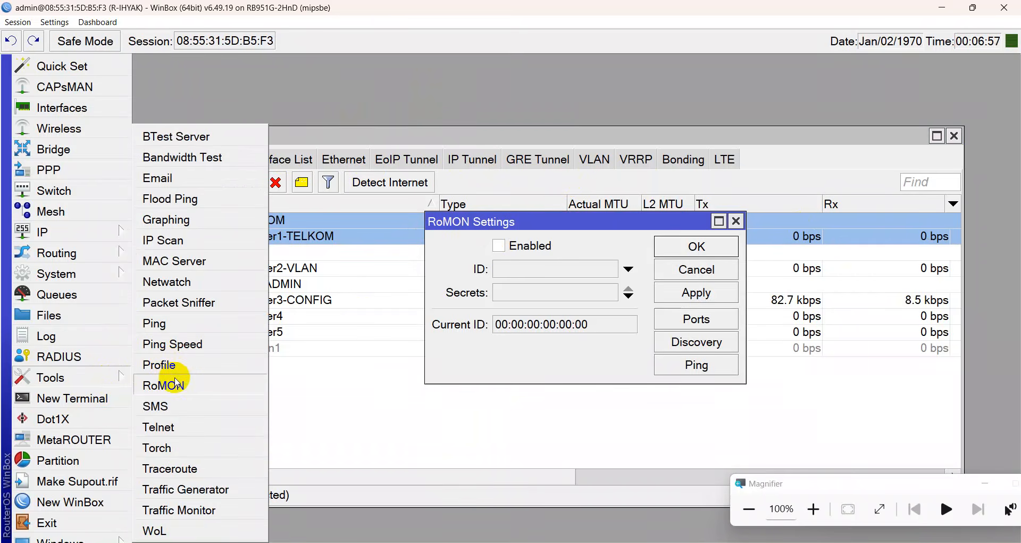
left_click(475, 343)
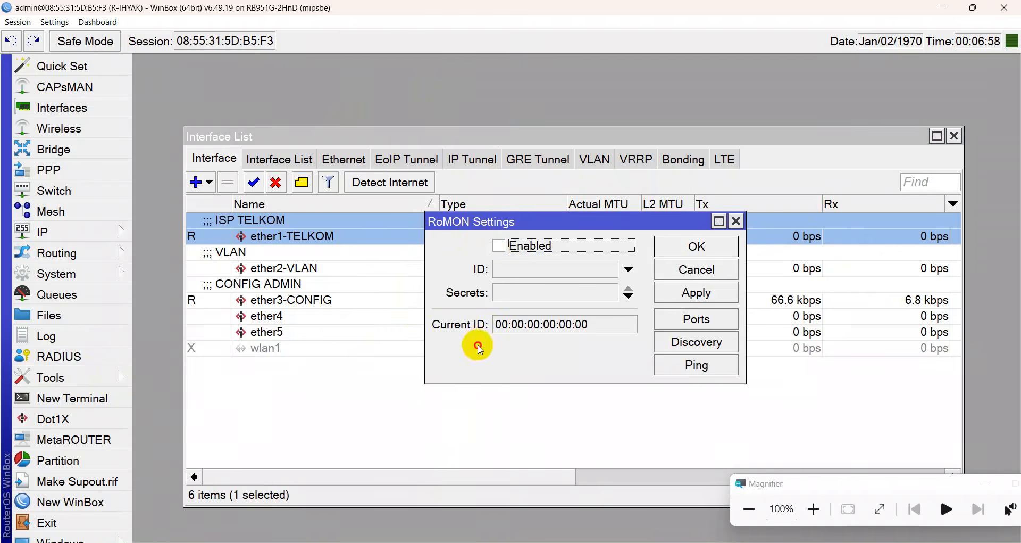
left_click(499, 246)
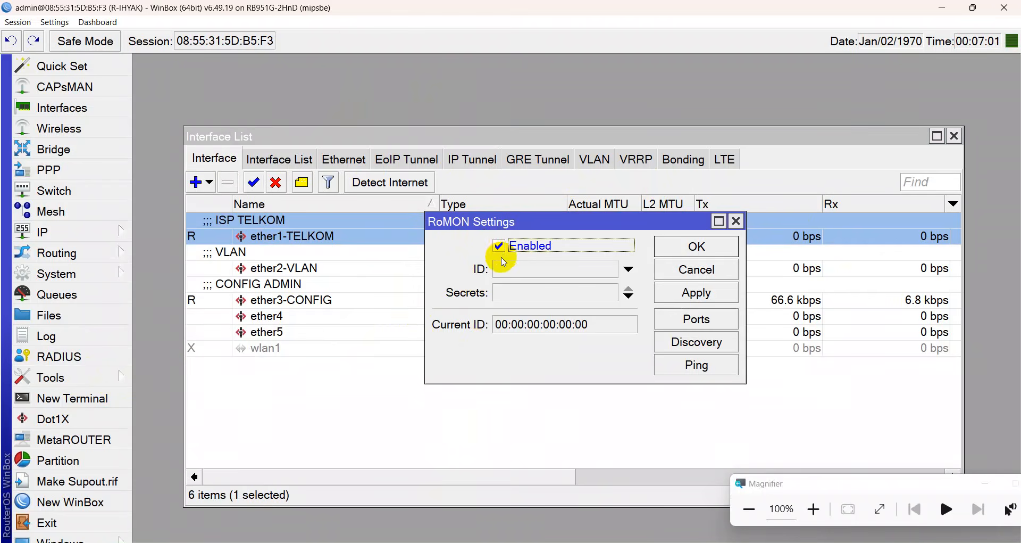
left_click(504, 268)
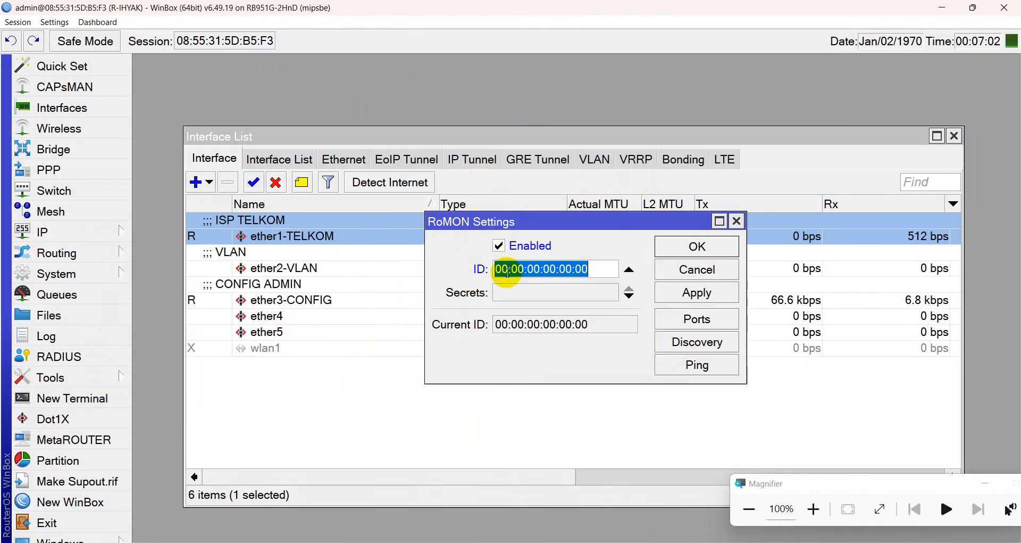
left_click(604, 275)
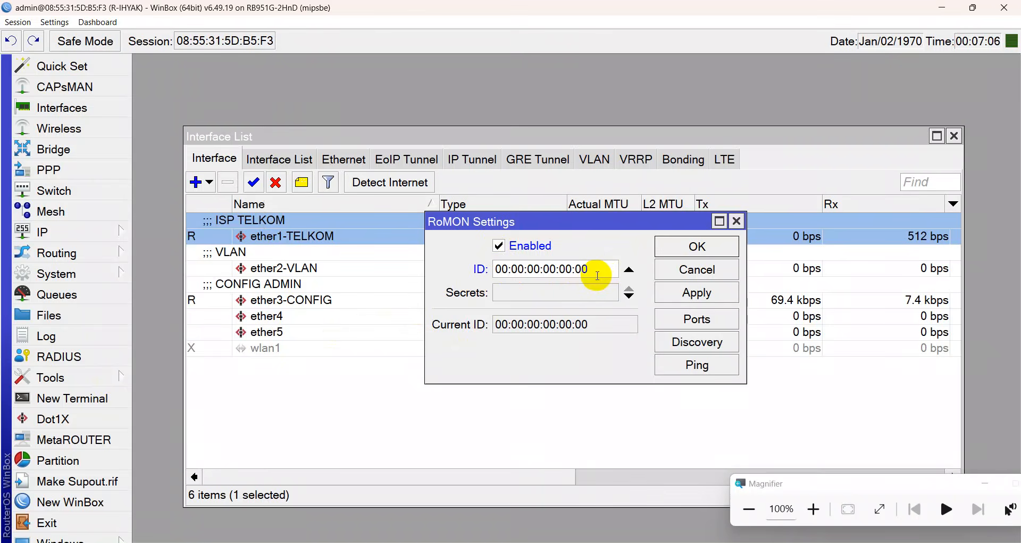
key("BackSpace")
type("80")
left_click(549, 291)
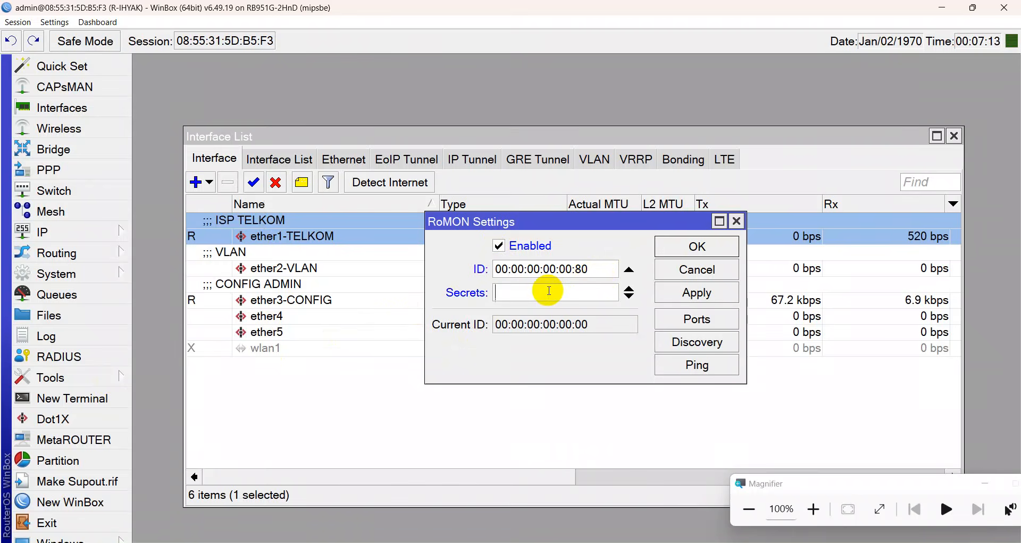
type("123456")
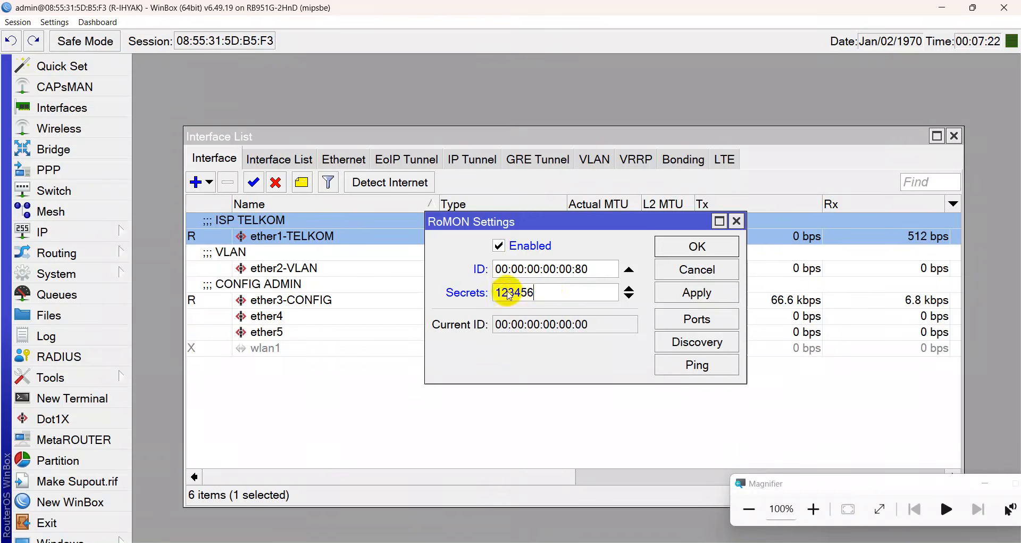
Turn on Hide Passwords in WinBox settings and apply the RoMON settings.
left_click(59, 24)
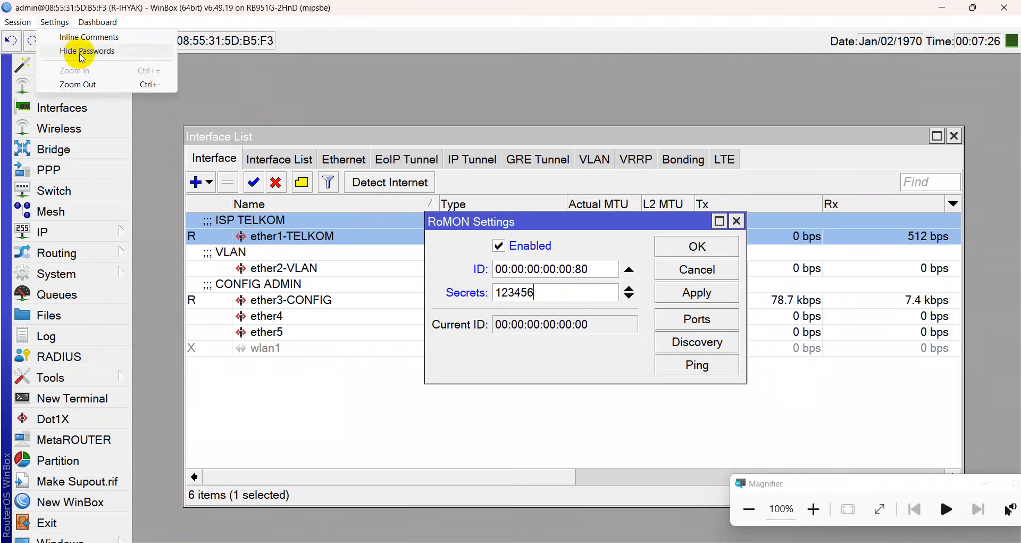
left_click(81, 54)
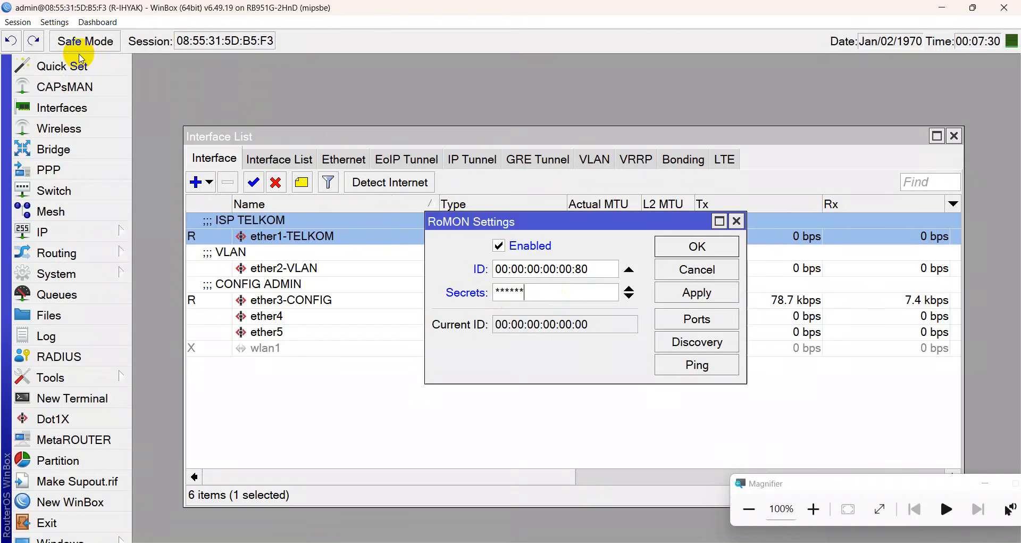
left_click(60, 24)
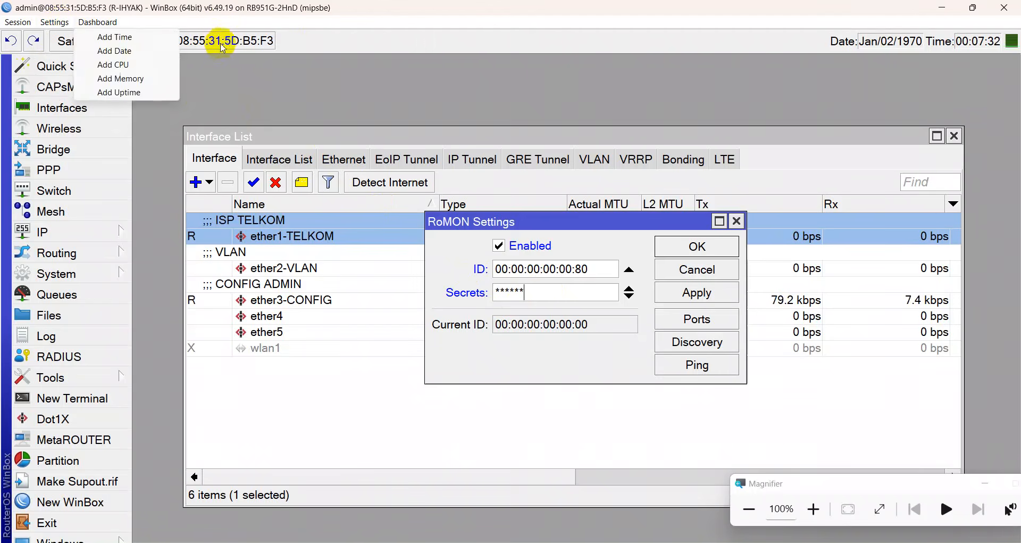
left_click(222, 22)
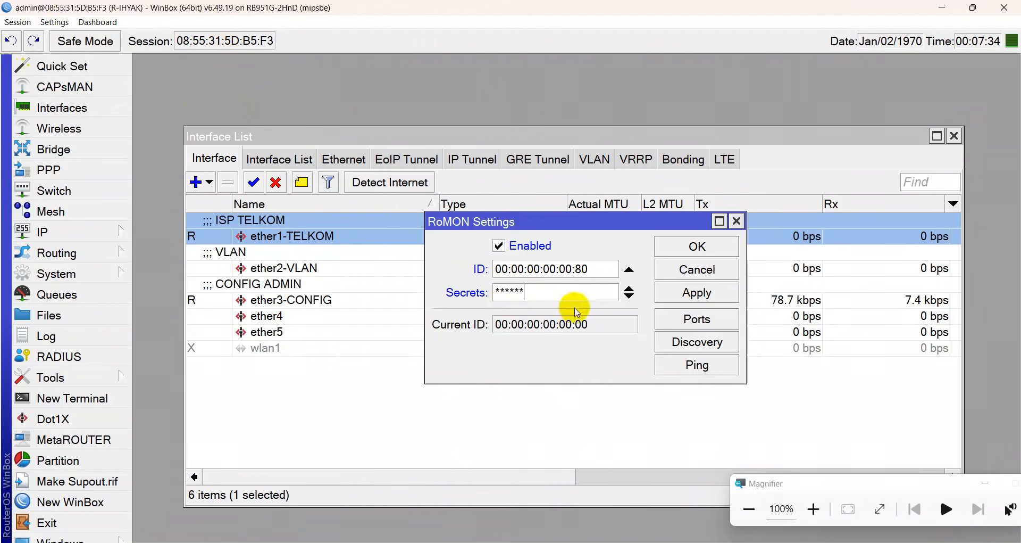
left_click(665, 294)
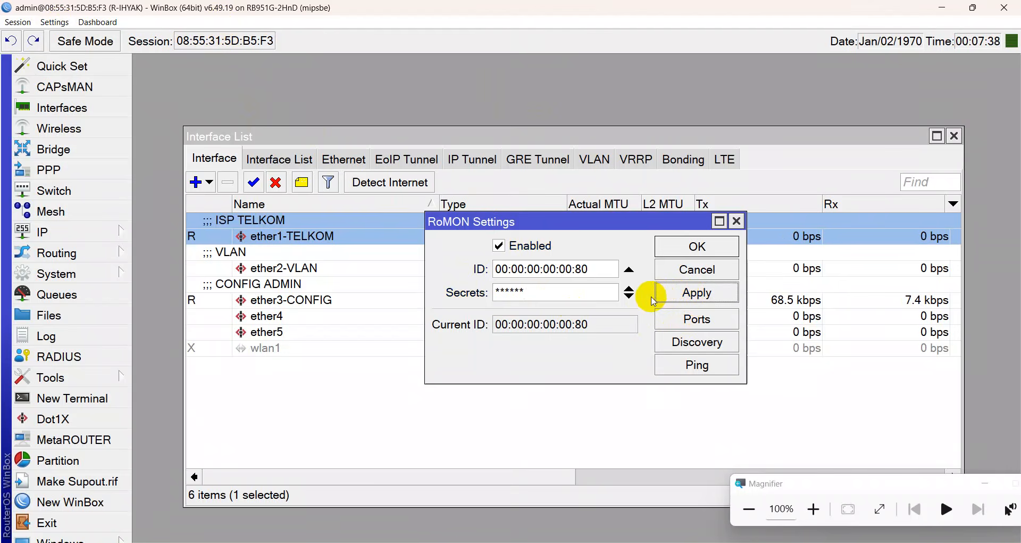
Discover RoMON neighbours R-BAYU and R-VLAN-SERVER-NETADMIN, then save RoMON and close the interface list.
left_click(697, 343)
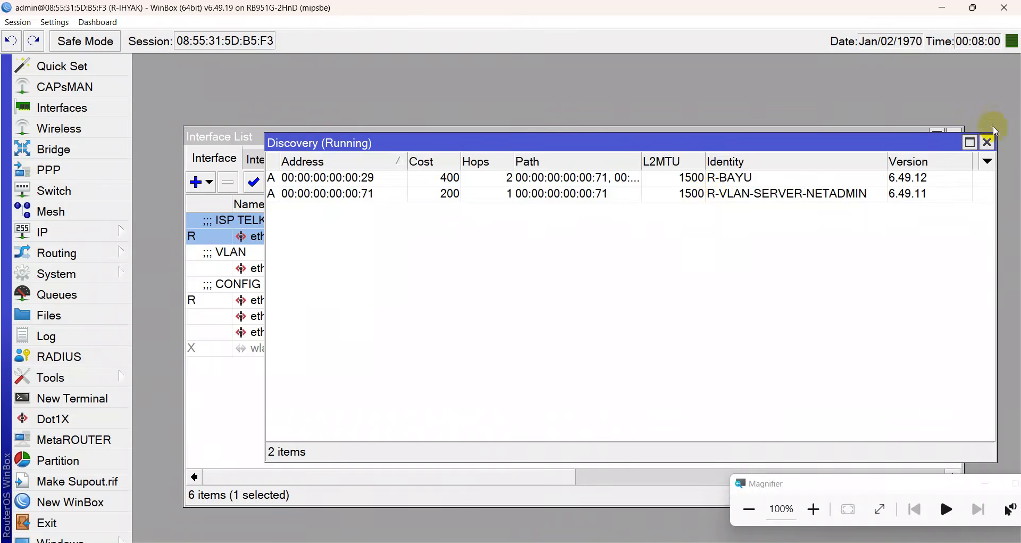
left_click(988, 141)
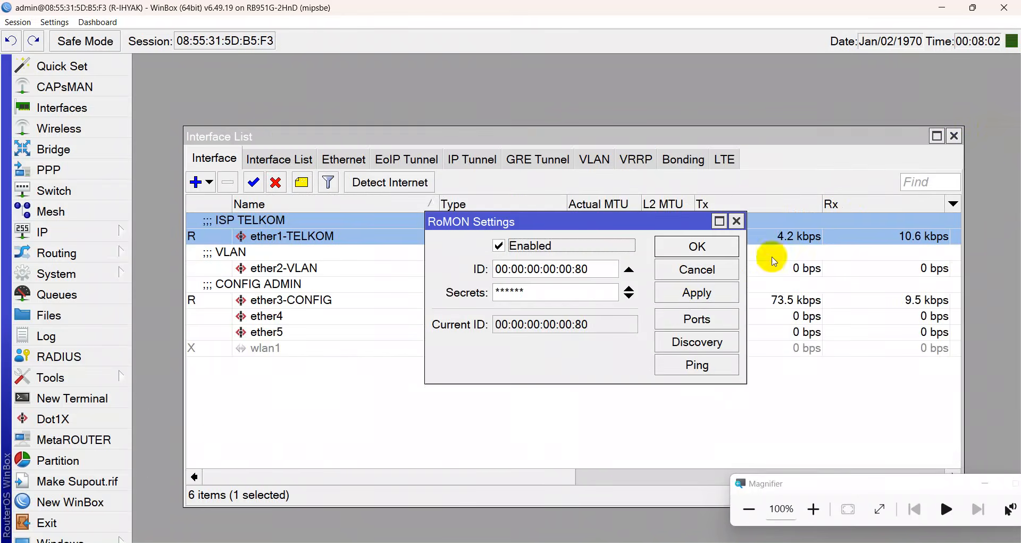
left_click(684, 346)
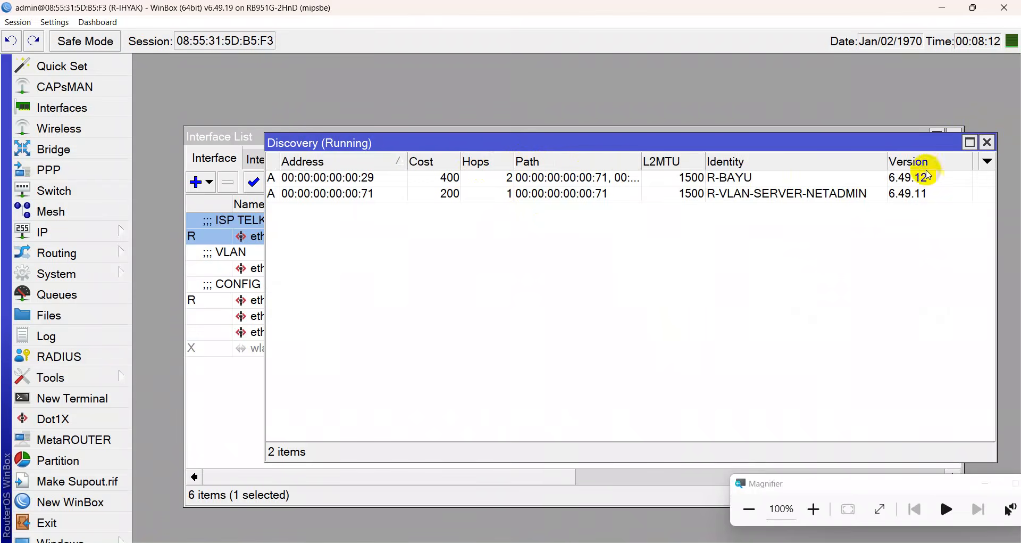
left_click(988, 143)
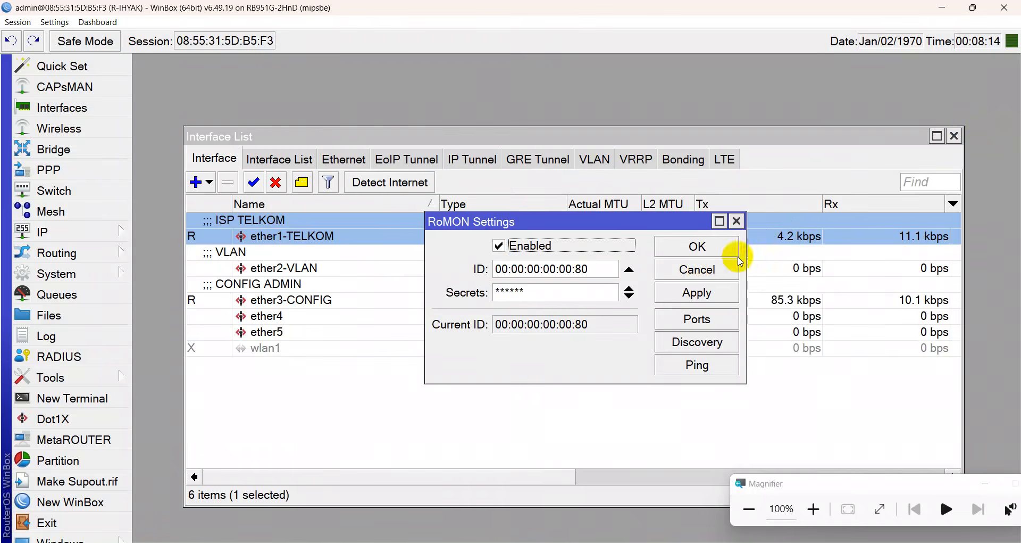
left_click(699, 253)
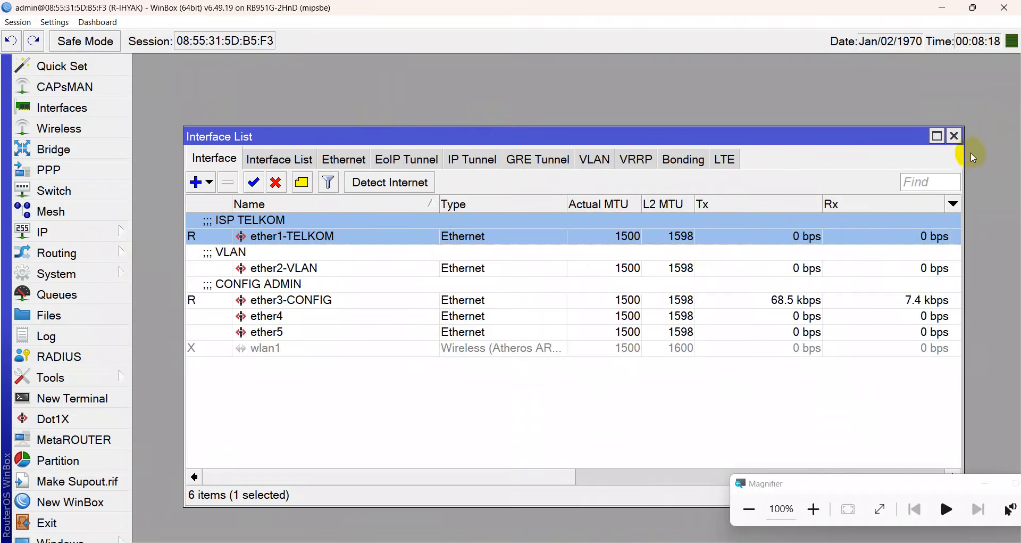
left_click(956, 137)
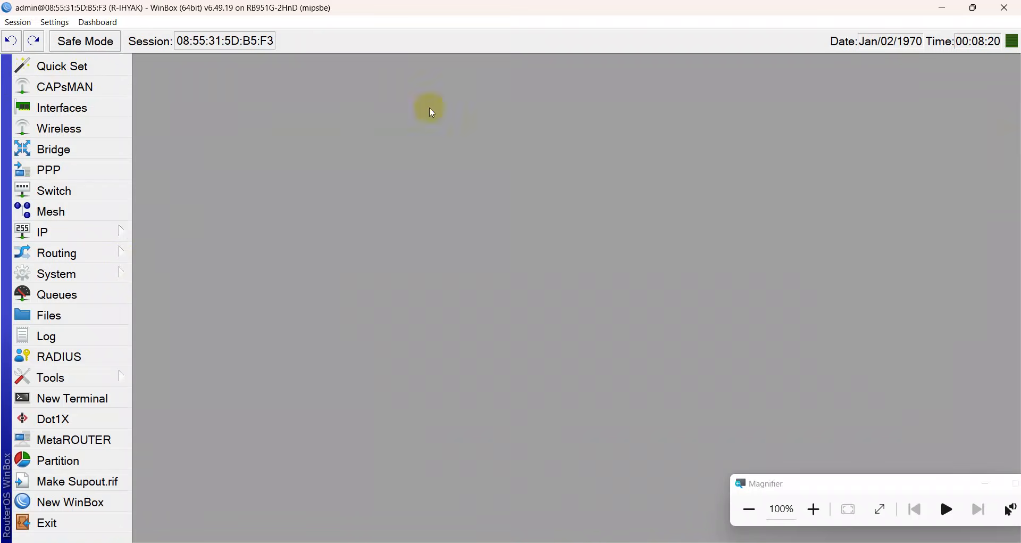
Add address 192.168.80.1/24 on interface ether3-CONFIG and apply.
left_click(118, 233)
left_click(187, 58)
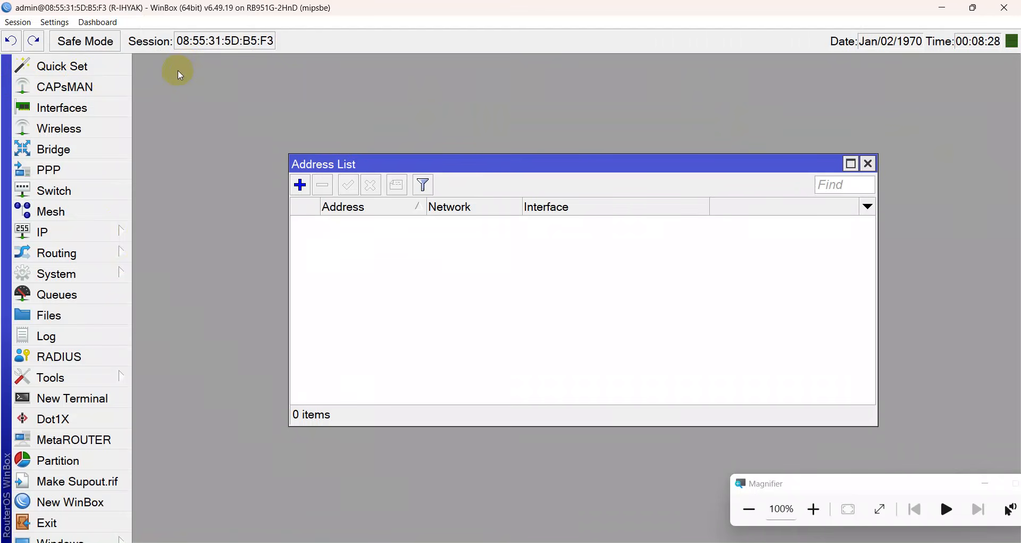
left_click(300, 185)
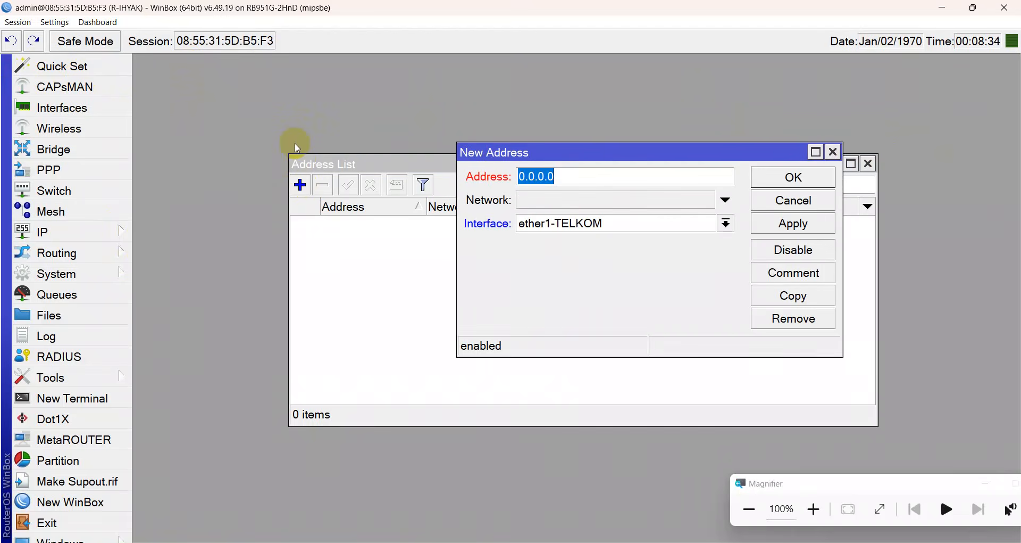
type("192")
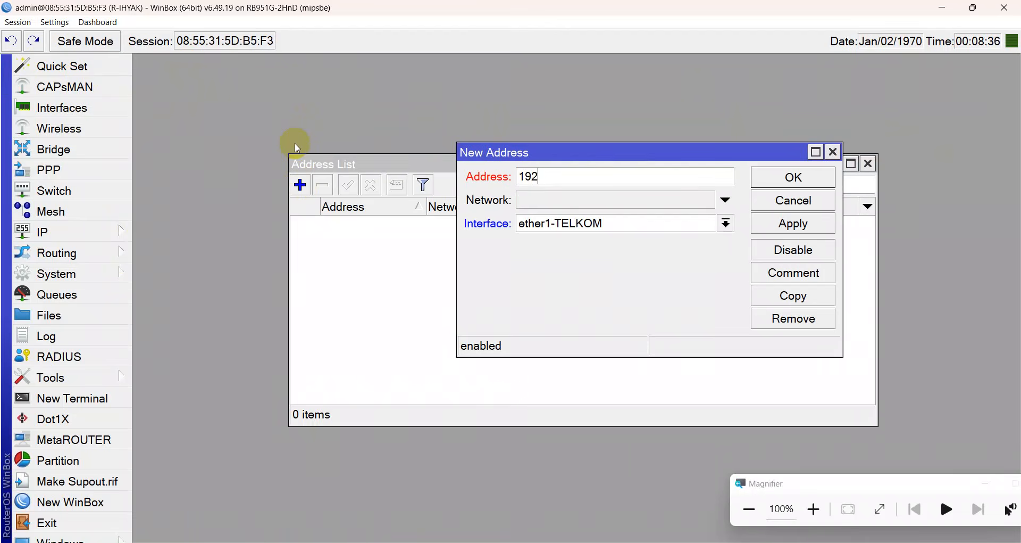
type(".168.80.1/24")
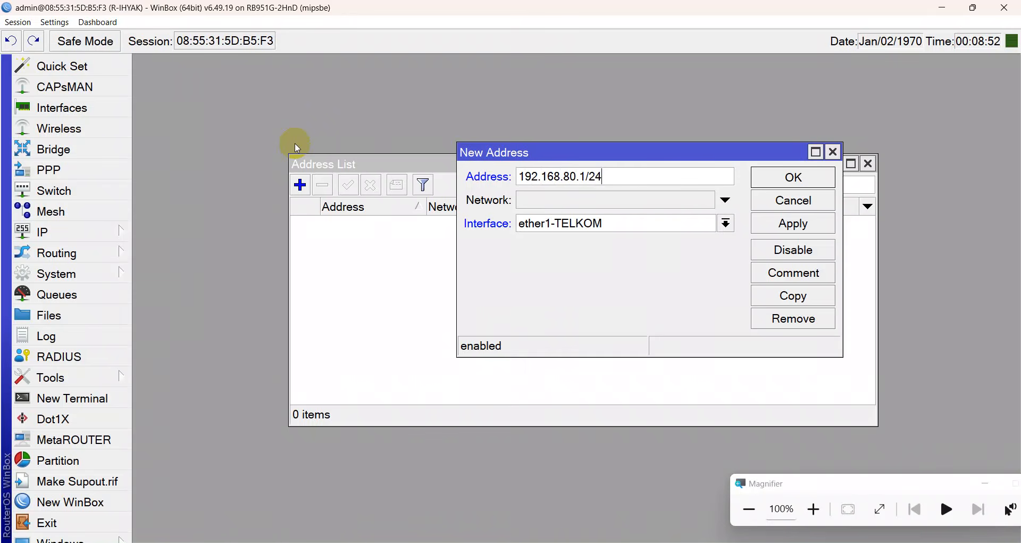
left_click(545, 222)
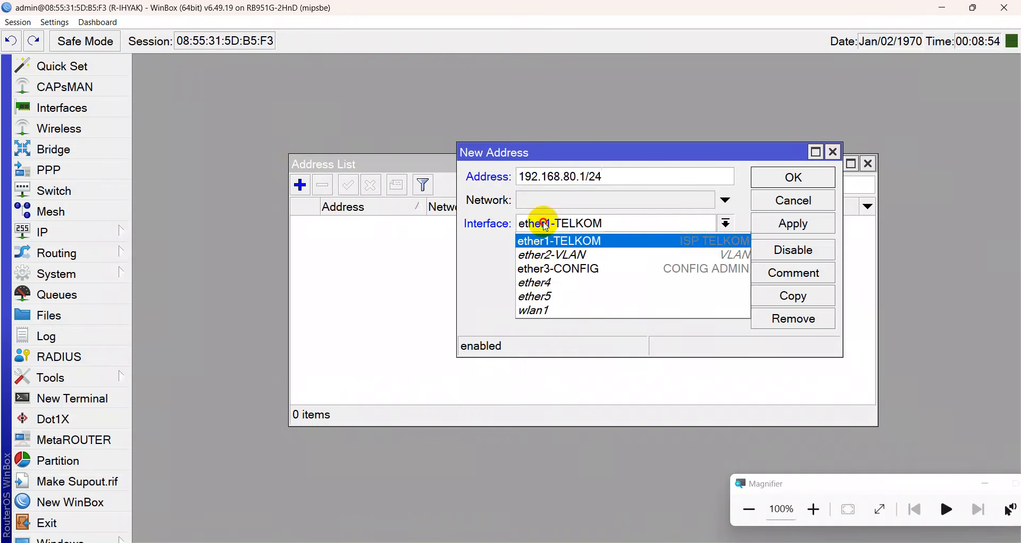
left_click(589, 268)
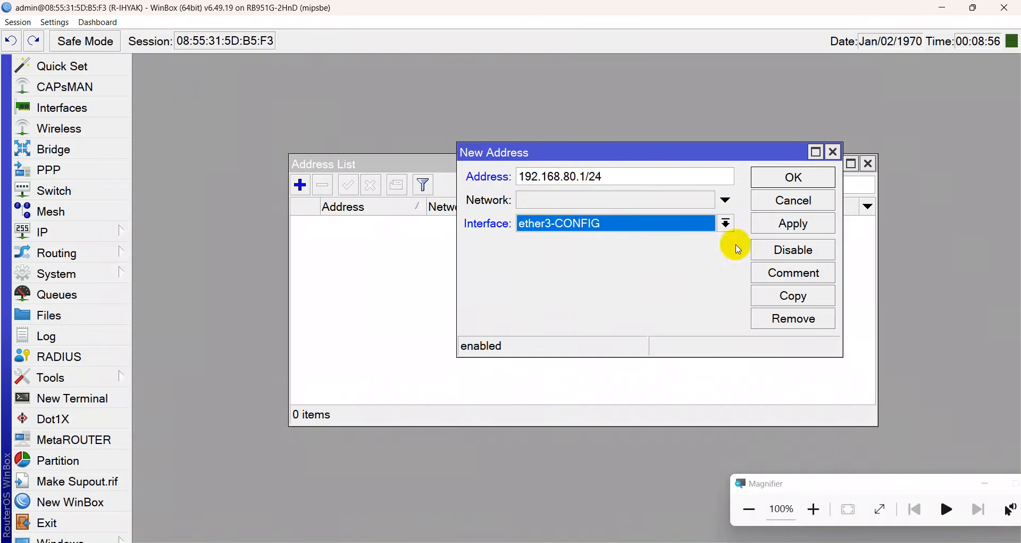
left_click(793, 225)
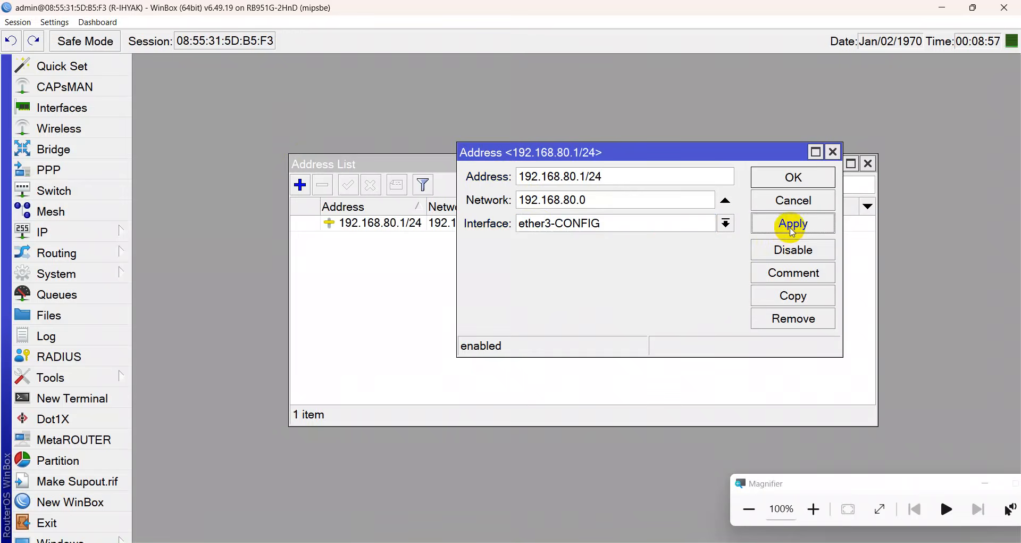
Comment the address 'IP CLIENT' and close the address editor.
left_click(794, 272)
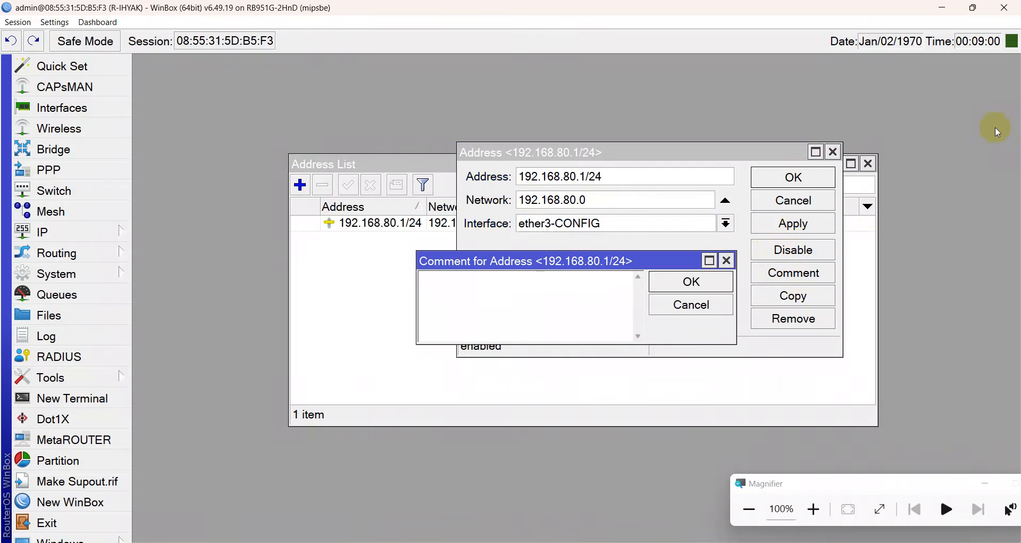
type("IP CLIENT")
key("Return")
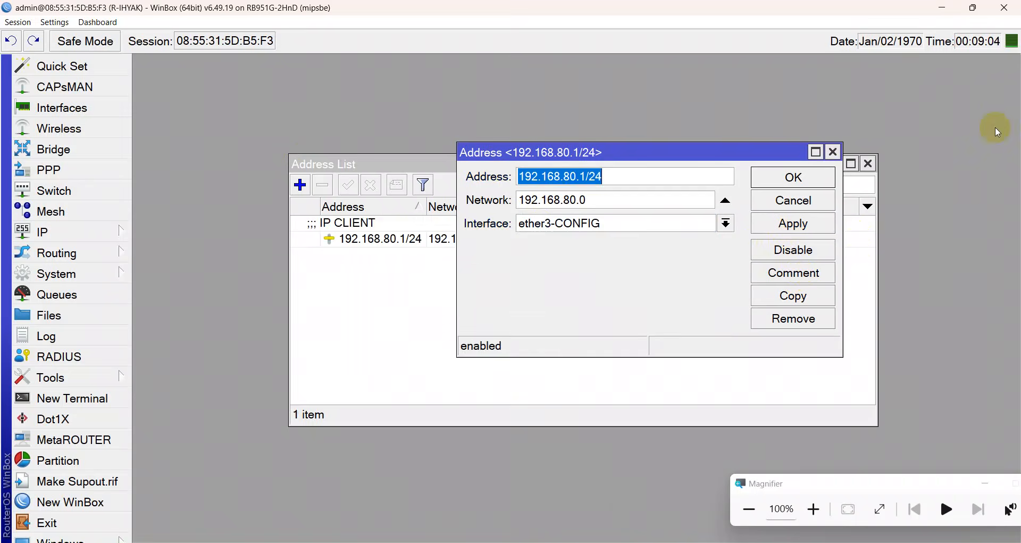
left_click(834, 153)
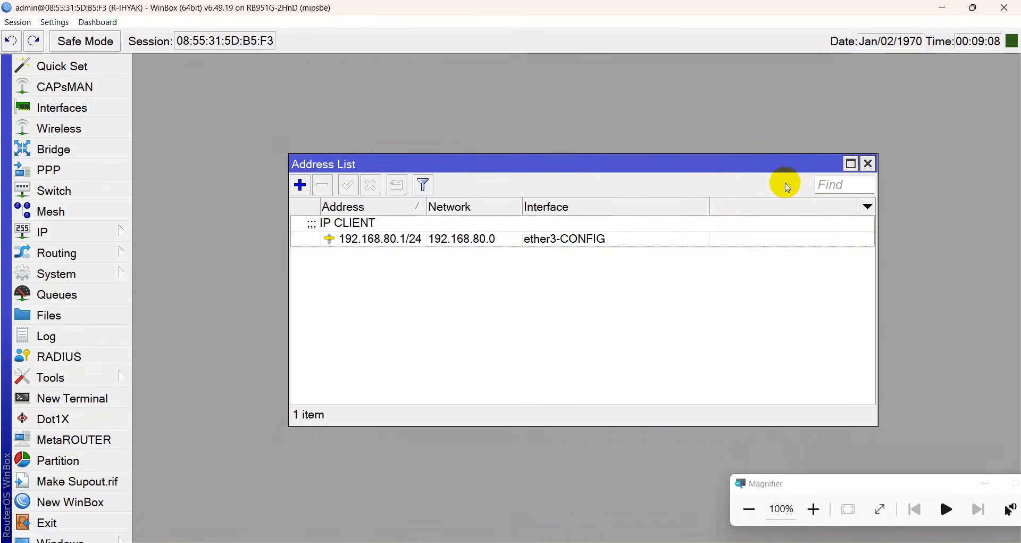
Create a DHCP client on interface ether1-TELKOM and apply it.
left_click(868, 163)
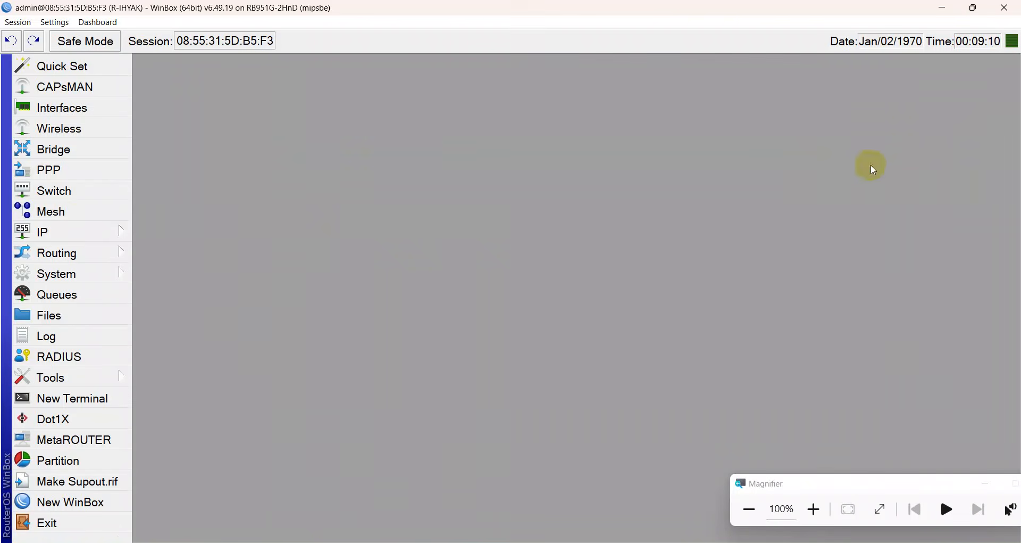
left_click(80, 231)
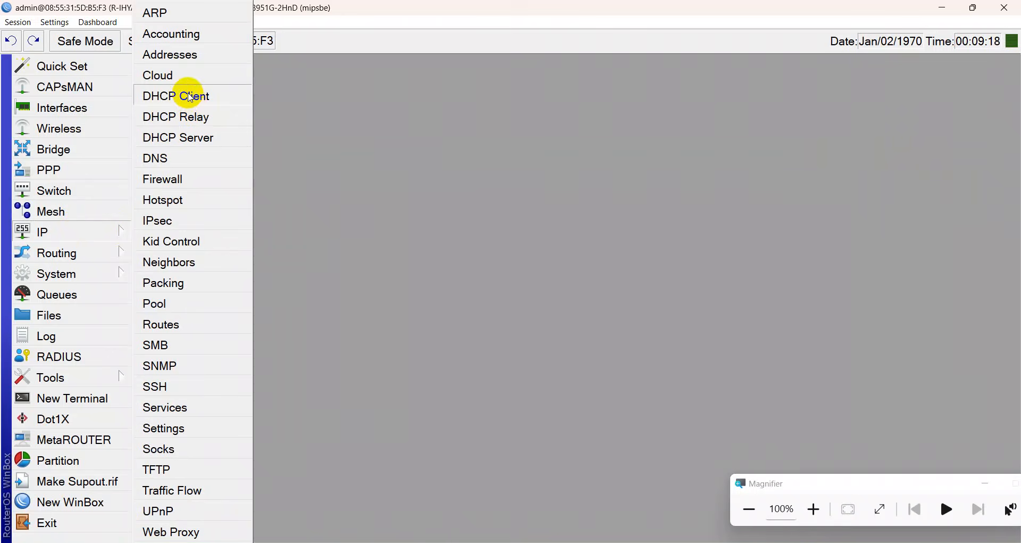
left_click(191, 98)
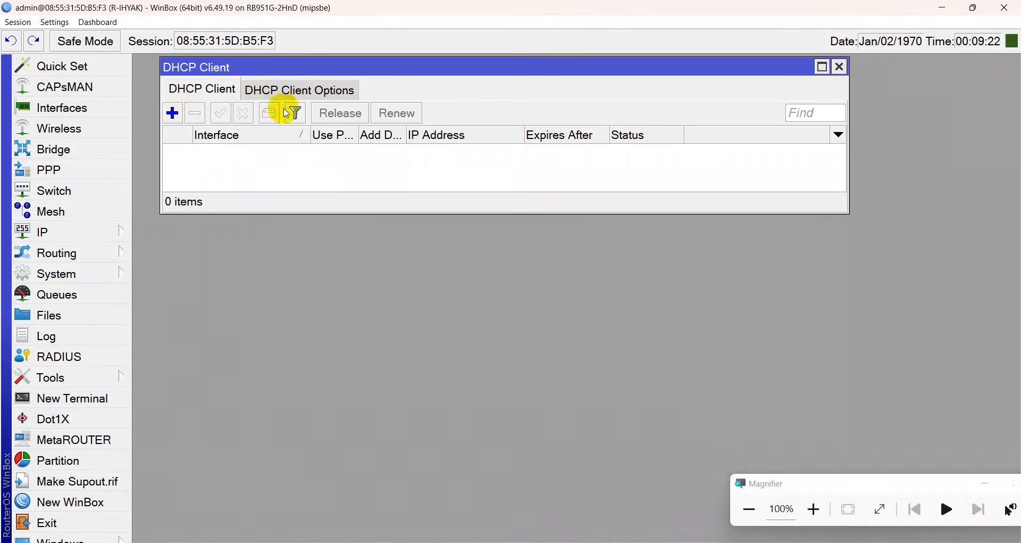
left_click_drag(367, 213, 376, 317)
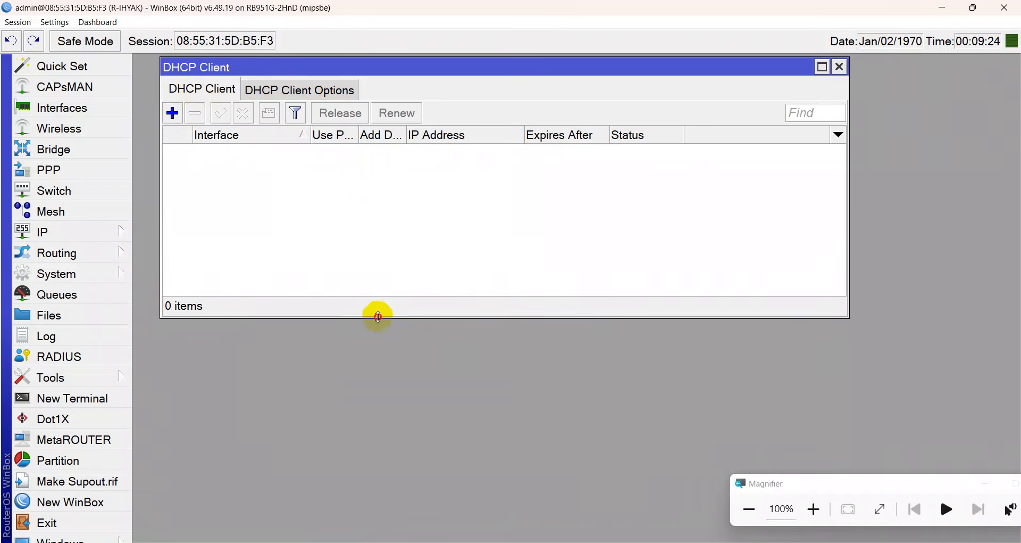
left_click(174, 114)
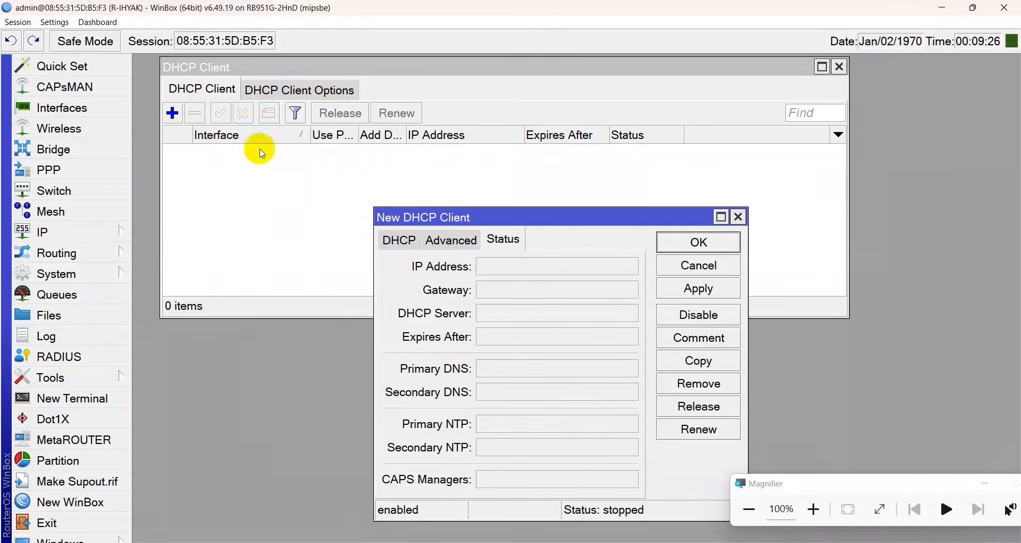
left_click(400, 242)
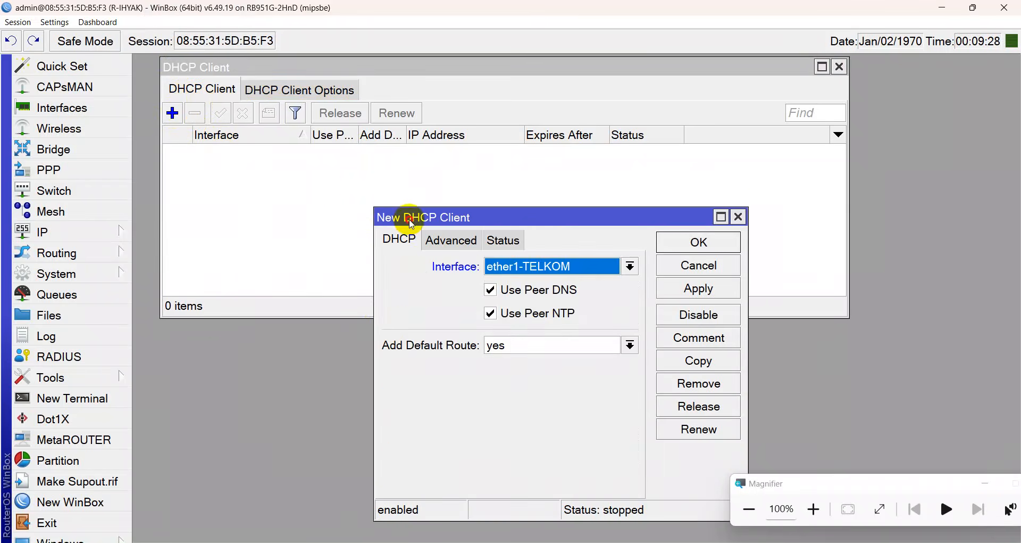
left_click_drag(401, 218, 404, 182)
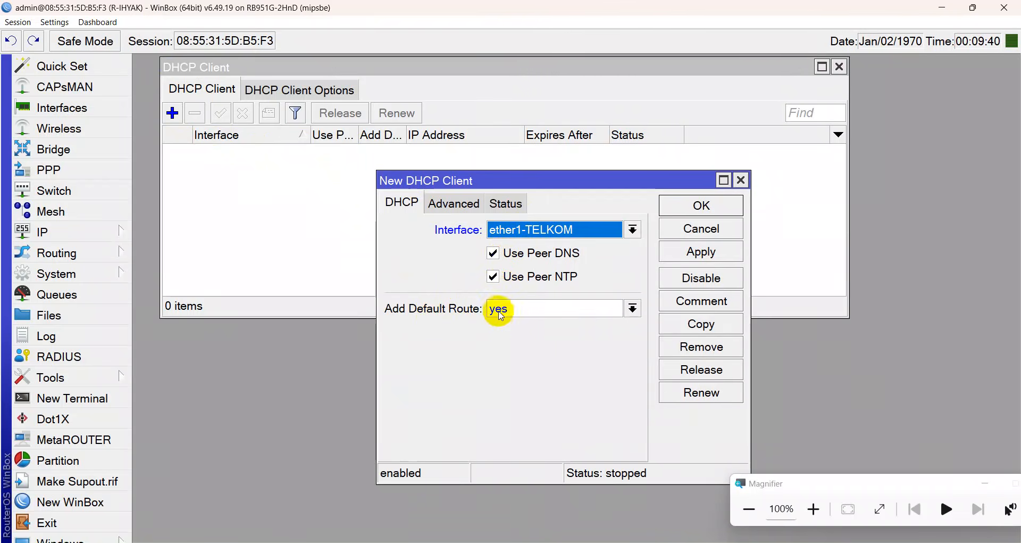
left_click(688, 260)
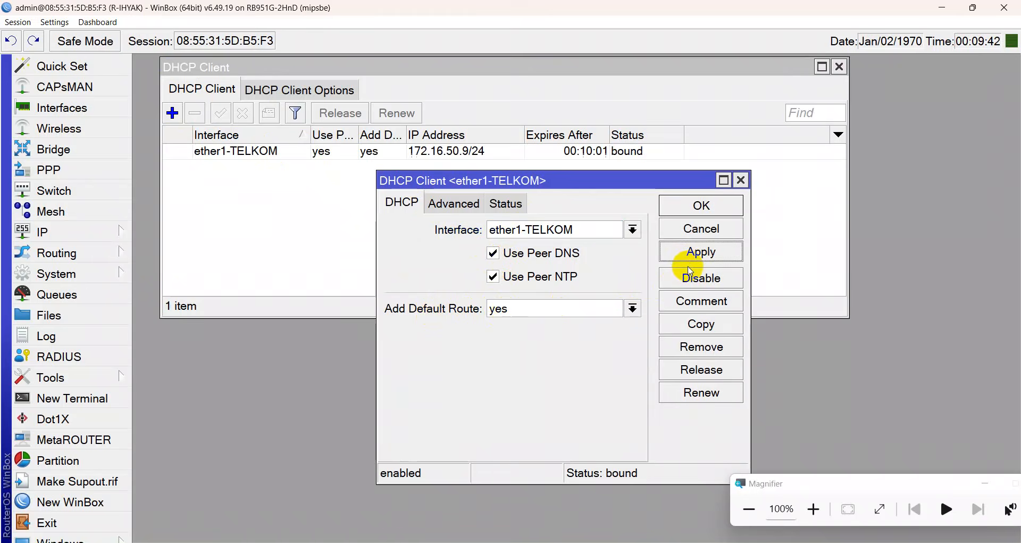
Comment the DHCP client 'ISP TELKOM', save it and close the DHCP Client list.
left_click(702, 304)
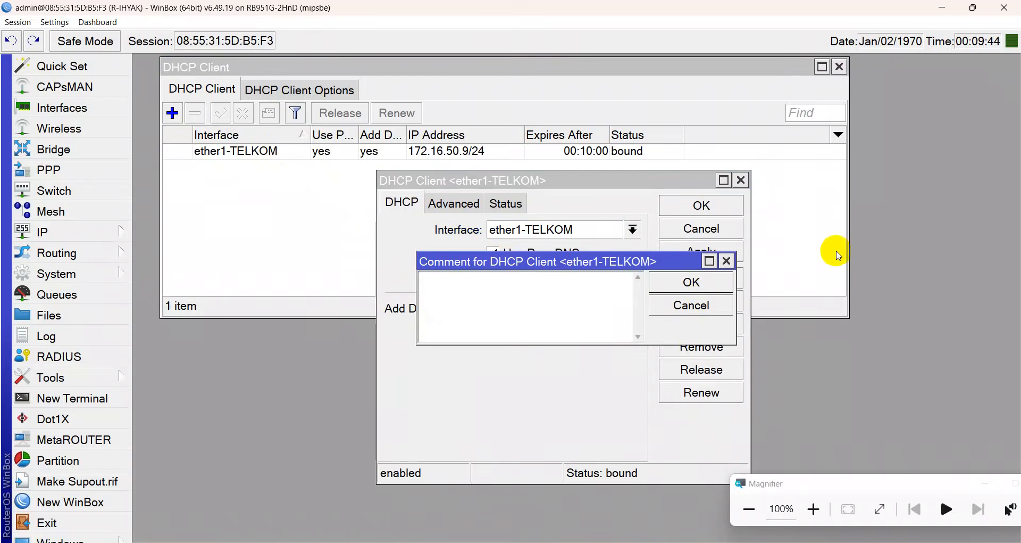
type("ISP ")
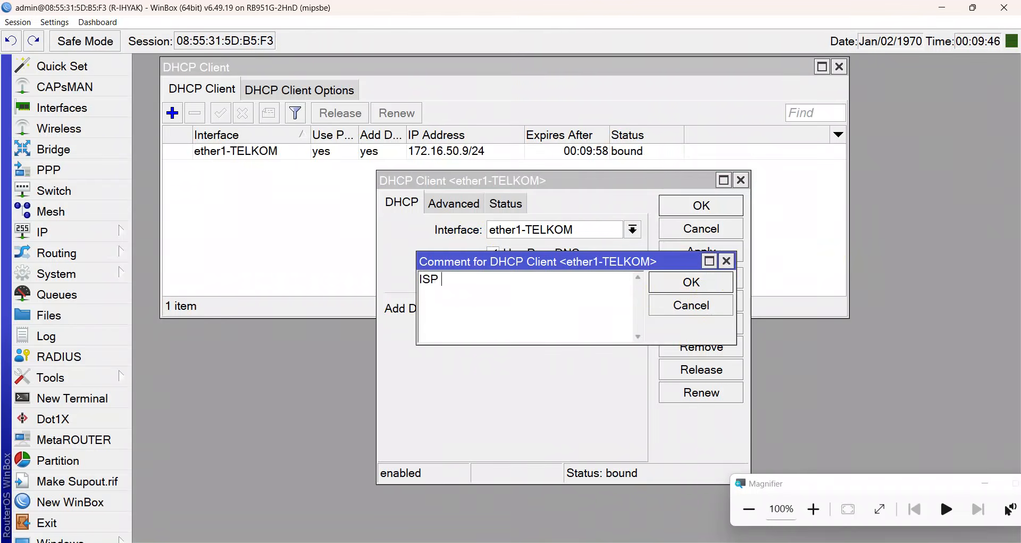
type("TELKOM")
key("Return")
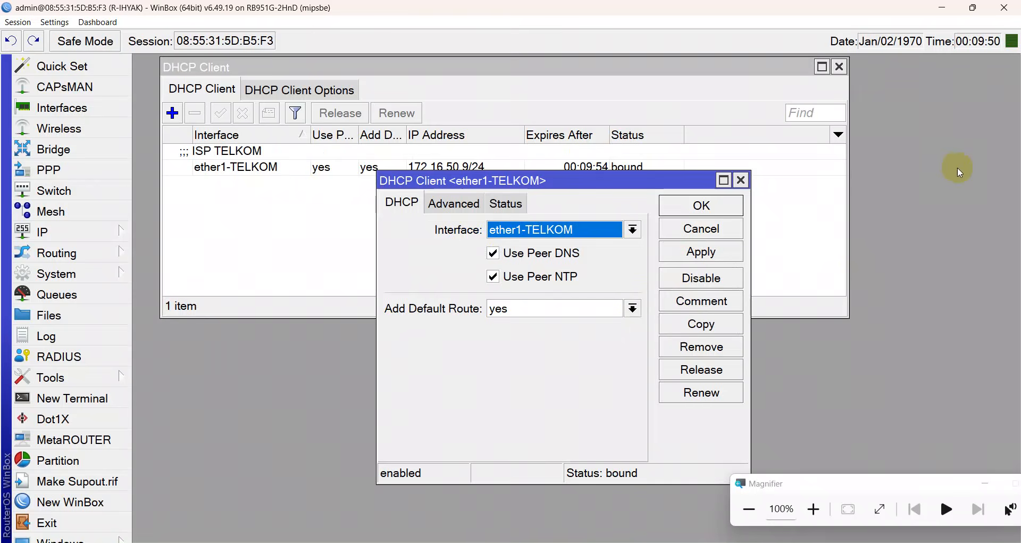
left_click(723, 253)
left_click(705, 206)
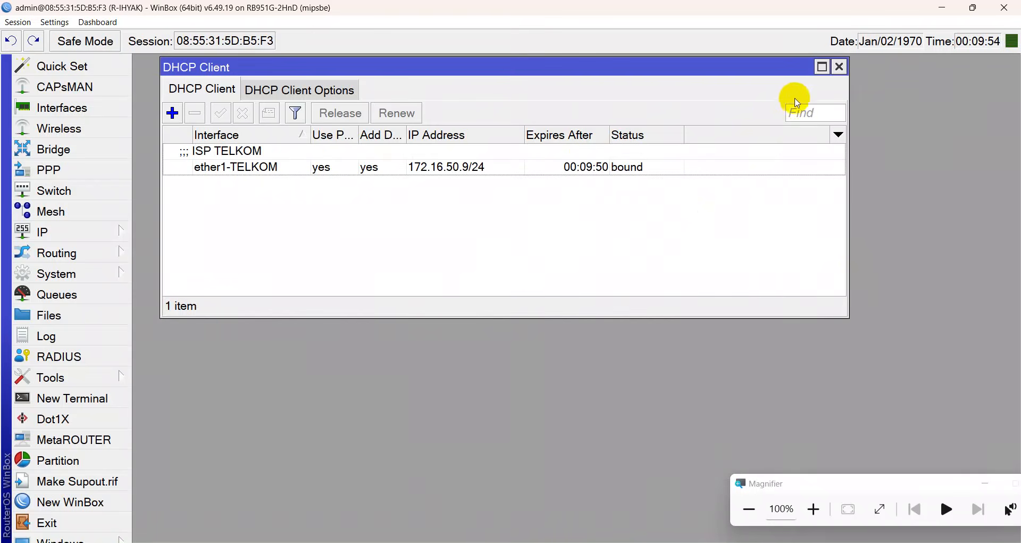
left_click(840, 67)
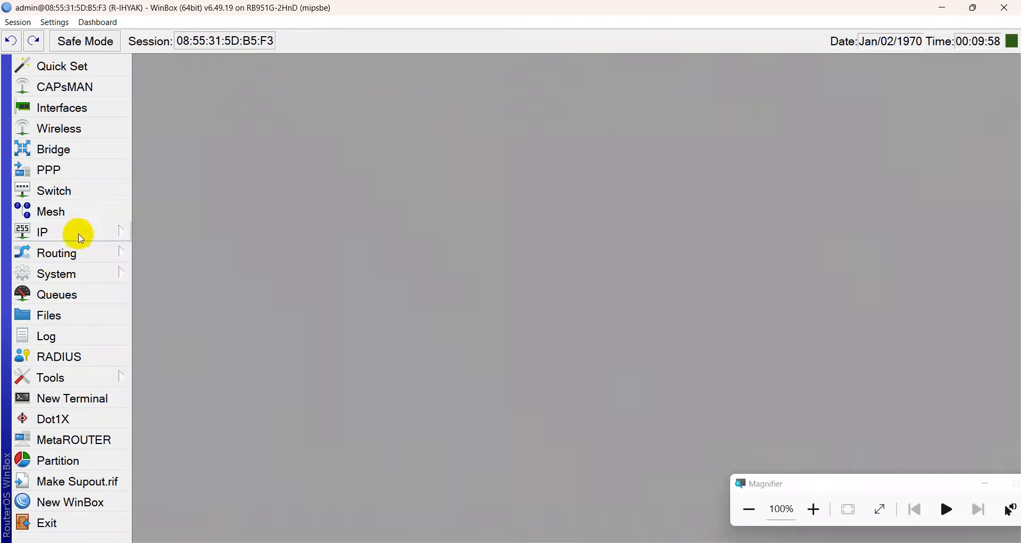
Check the obtained 172.16.50.9/24 address, then enable Allow Remote Requests in the router's DNS settings.
left_click(79, 232)
left_click(209, 58)
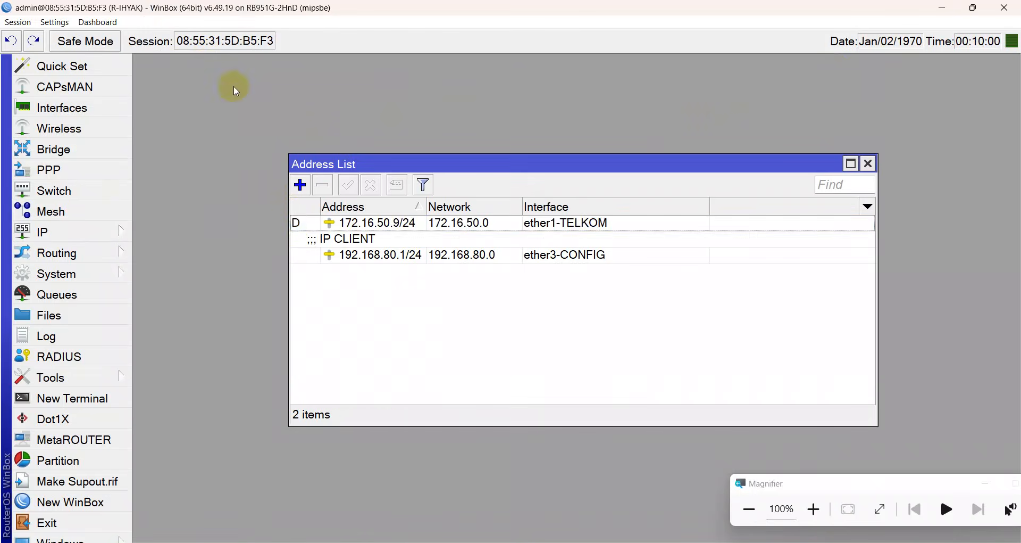
left_click(295, 222)
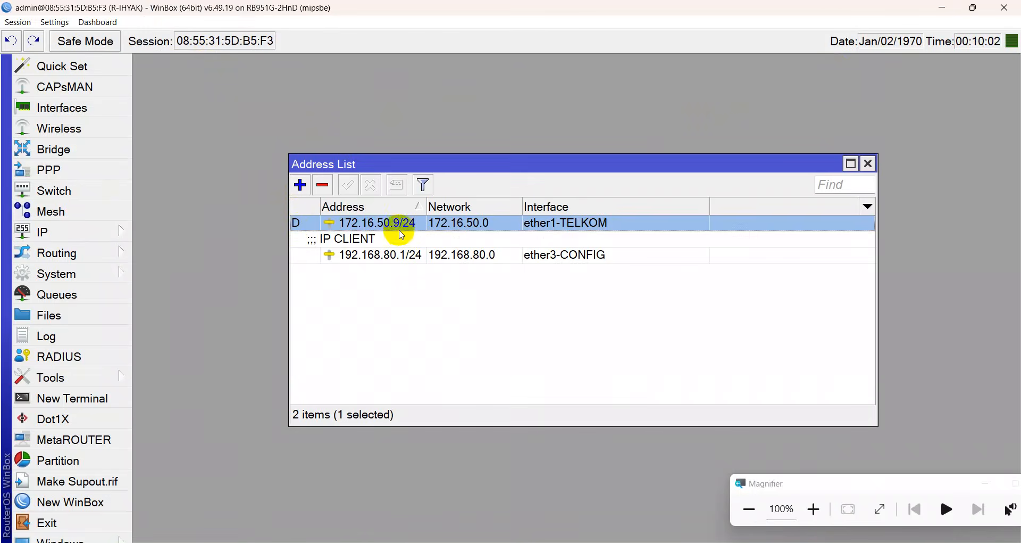
left_click(84, 228)
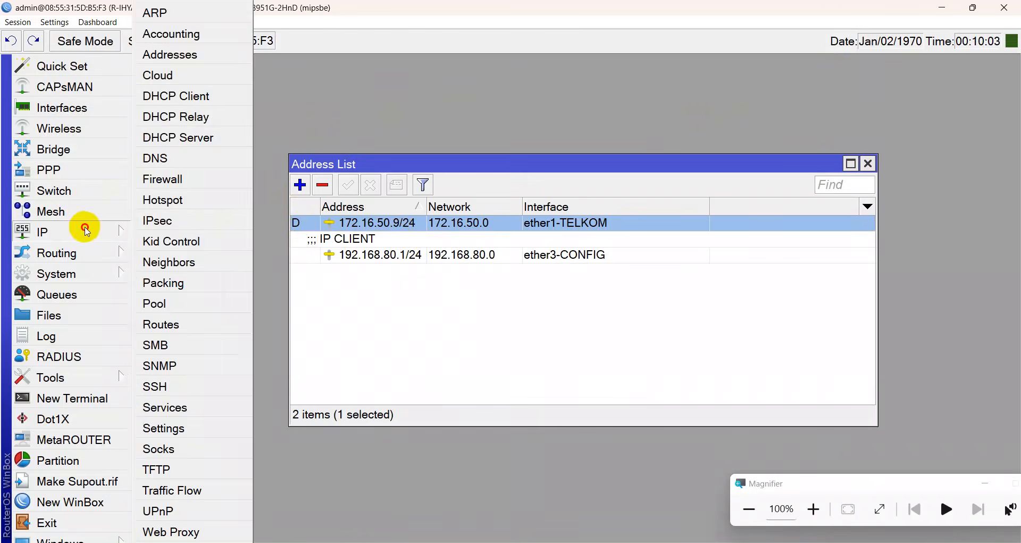
left_click(166, 162)
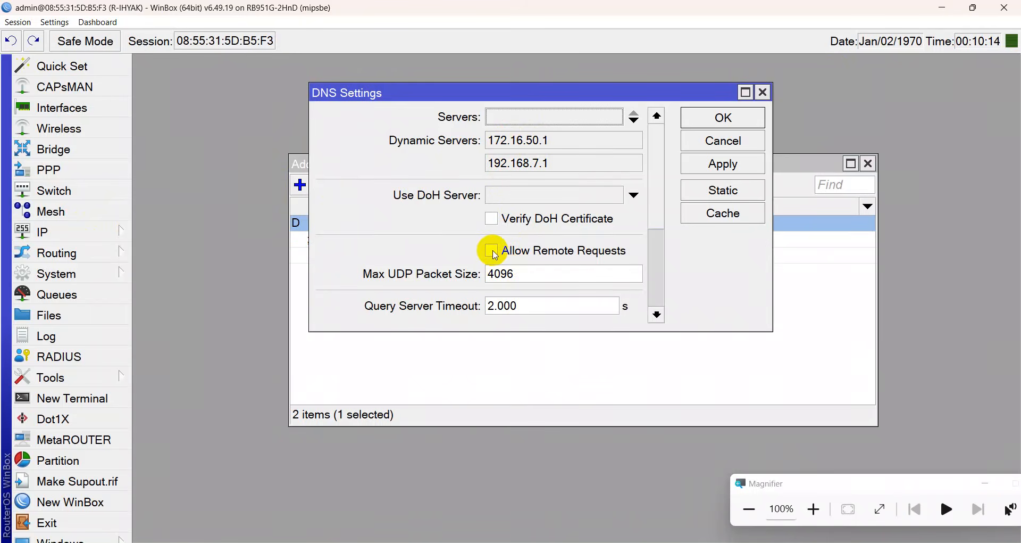
left_click(493, 251)
left_click(712, 164)
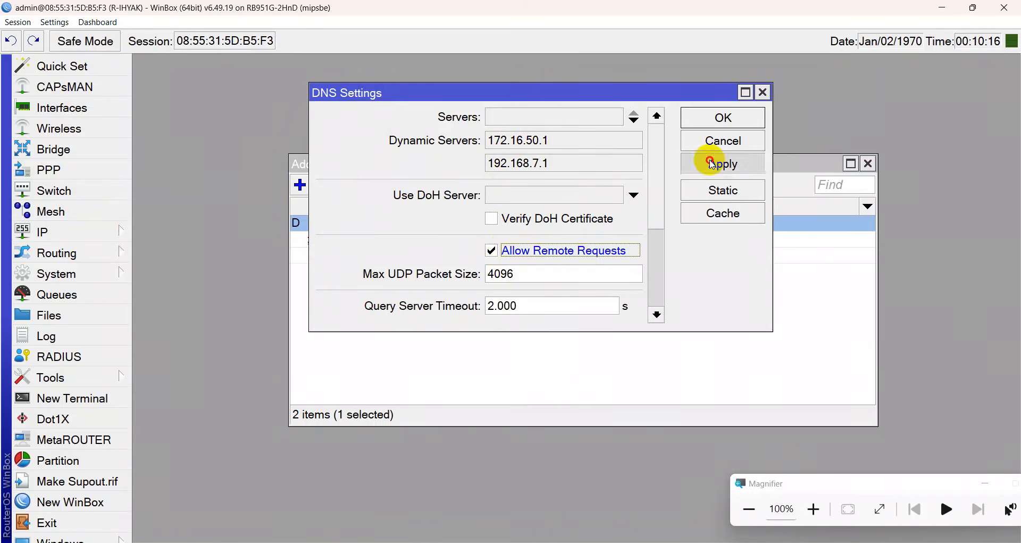
left_click(720, 125)
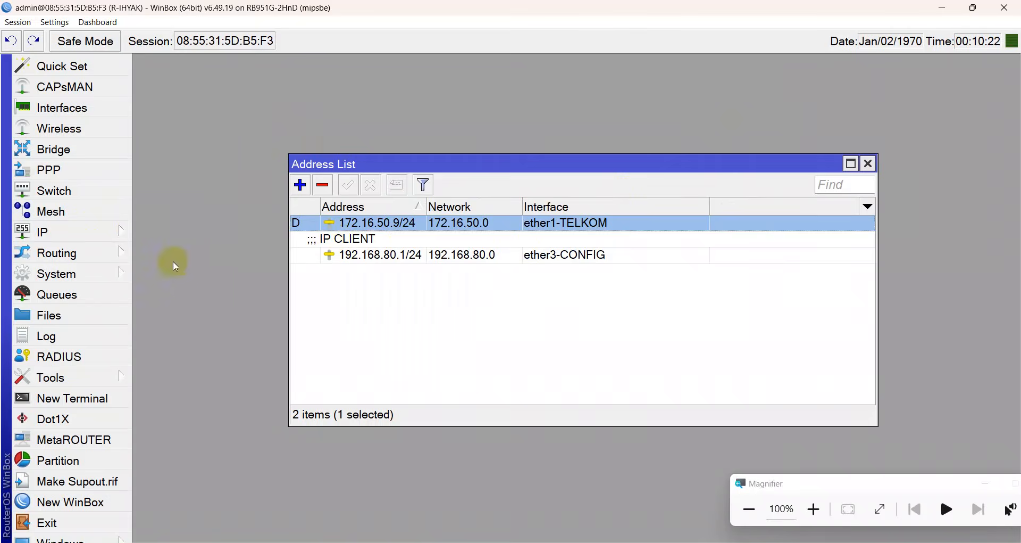
Reopen DNS to confirm remote requests stay allowed, then close the address list.
left_click(104, 239)
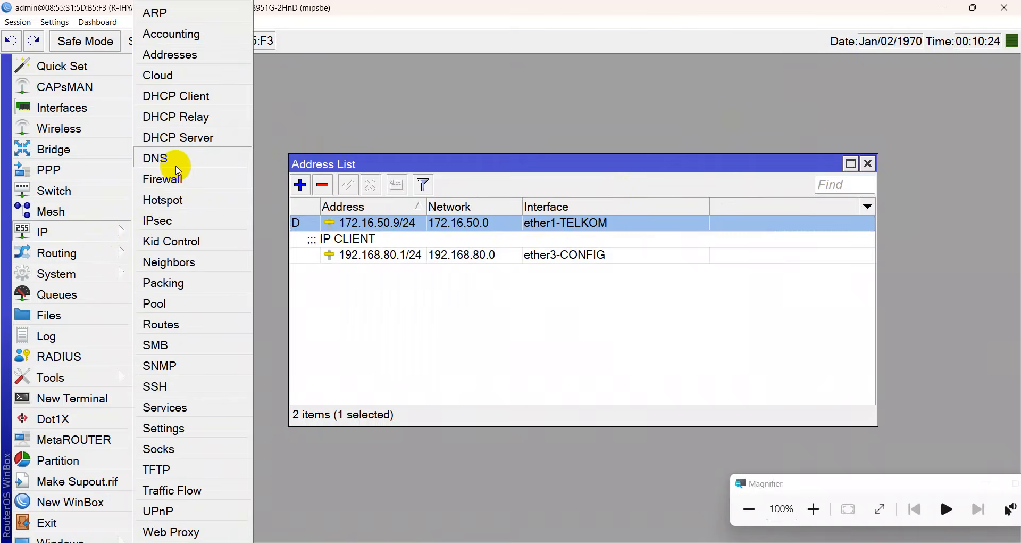
left_click(168, 158)
left_click(713, 164)
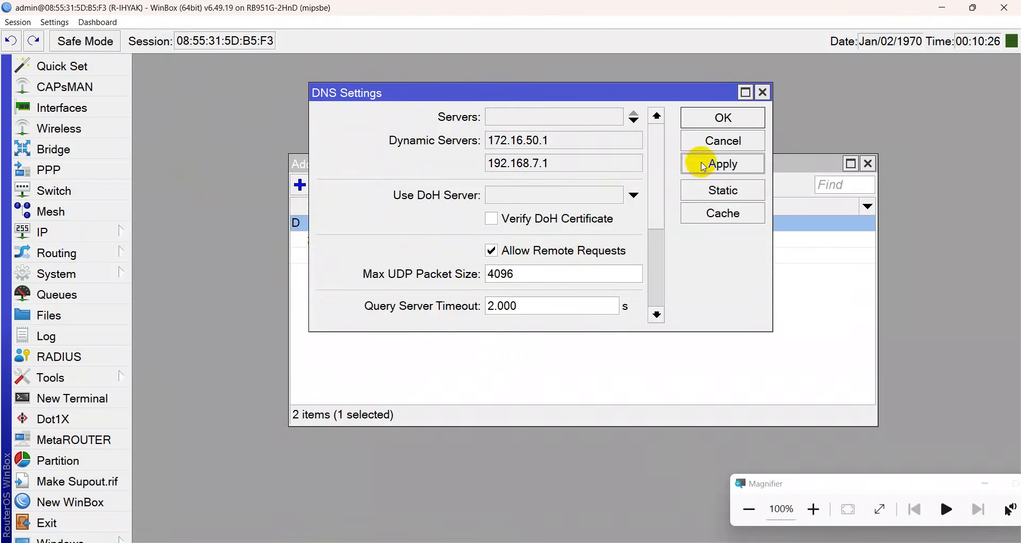
left_click(717, 116)
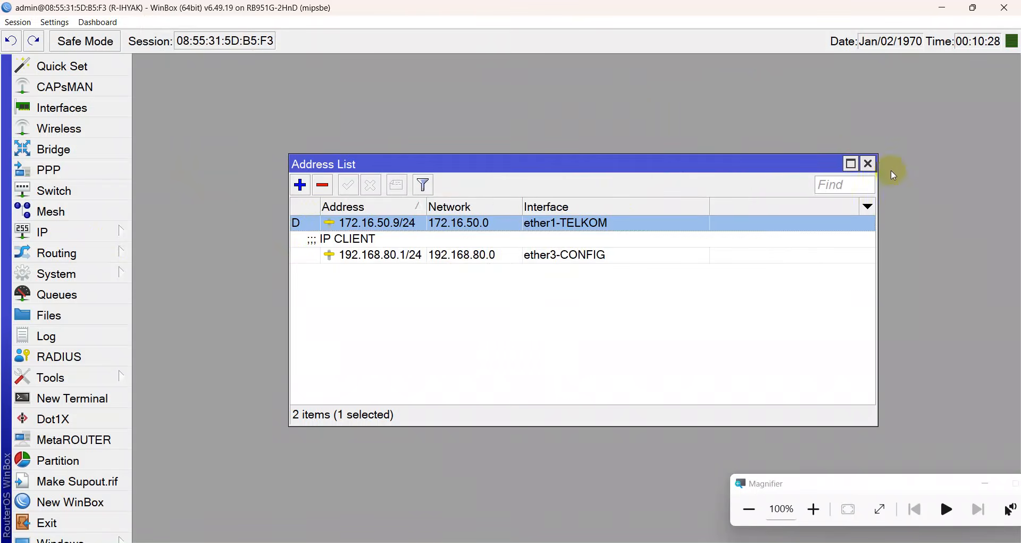
left_click(868, 163)
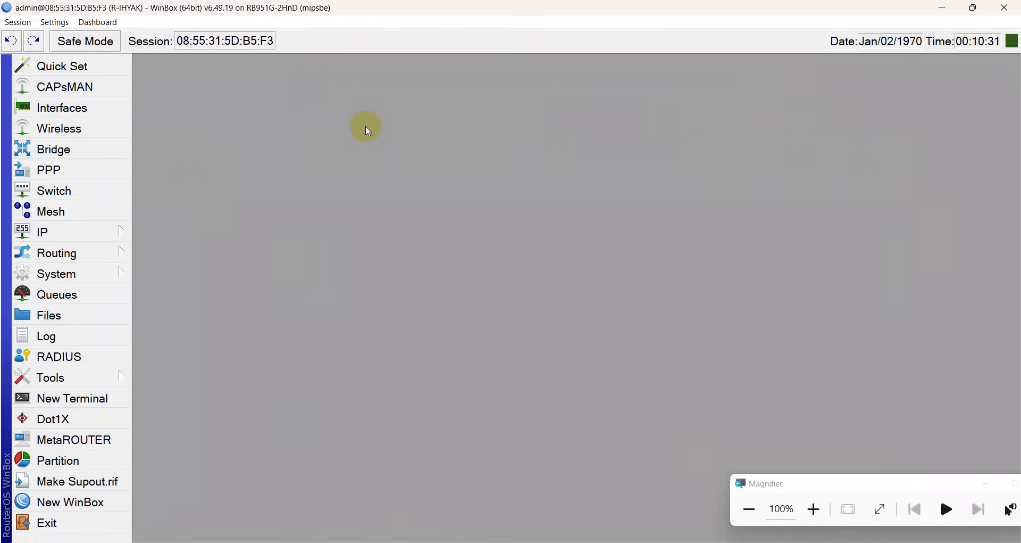
Run DHCP Setup on ether3-CONFIG, accepting address space 192.168.80.0/24 and gateway 192.168.80.1.
left_click(110, 232)
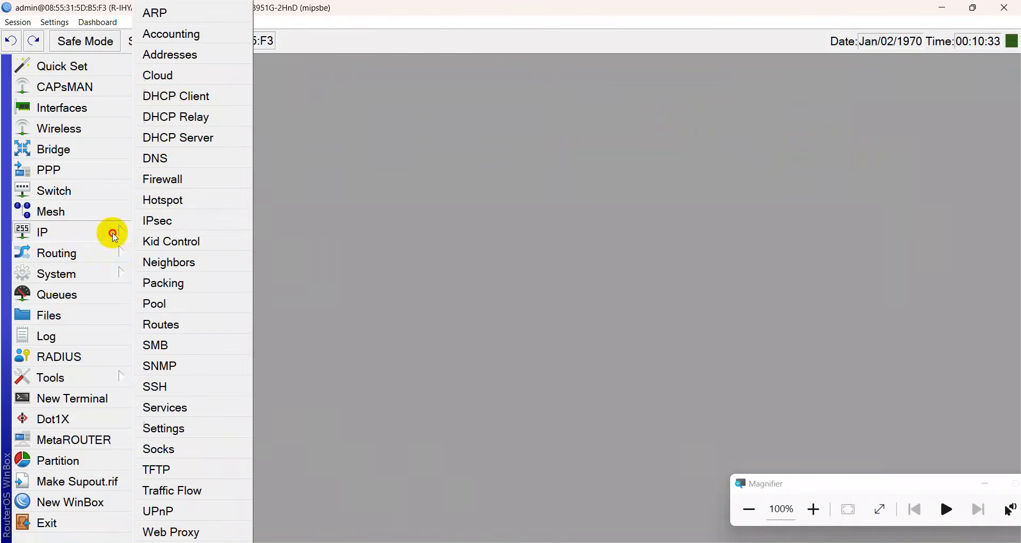
left_click(170, 139)
left_click(384, 162)
left_click(458, 293)
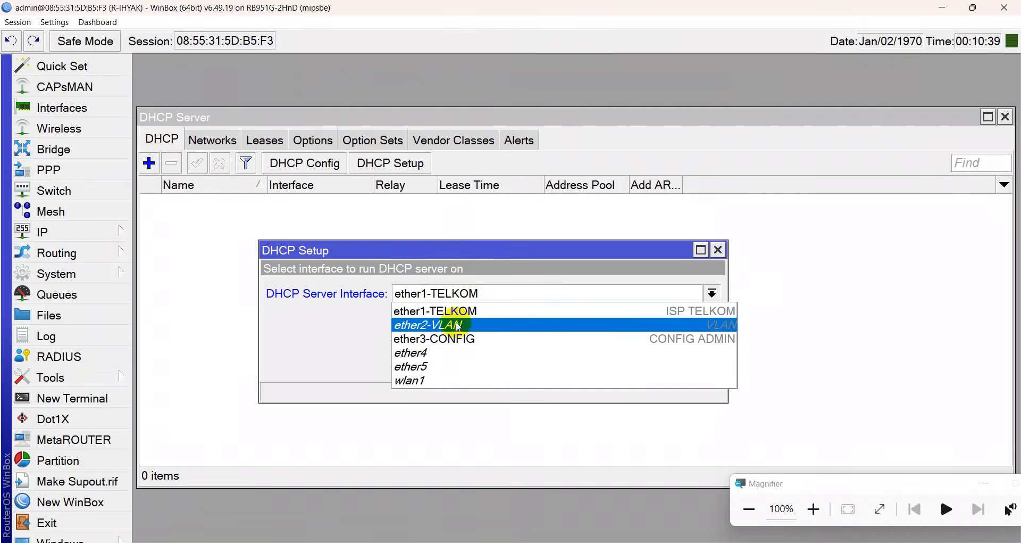
left_click(458, 339)
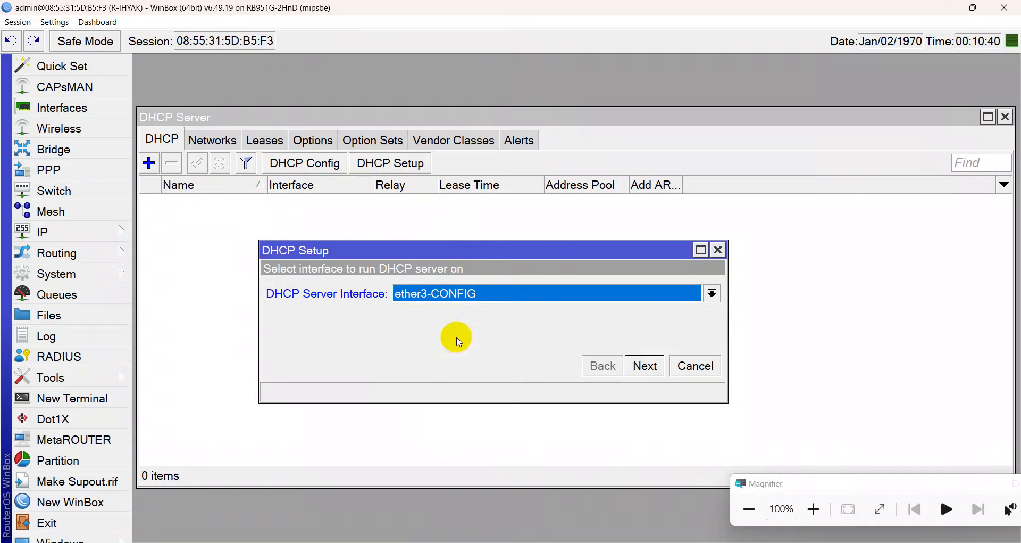
left_click(659, 374)
left_click(658, 372)
left_click(659, 373)
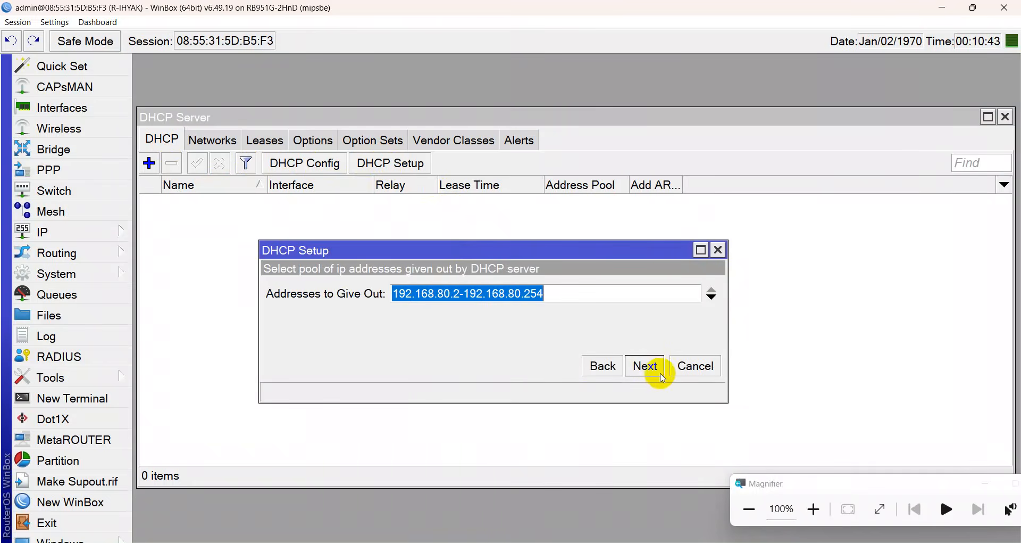
left_click(663, 378)
Step back to the interface page and re-advance, reviewing 192.168.80.0/24 and gateway 192.168.80.1.
left_click(605, 370)
left_click(607, 373)
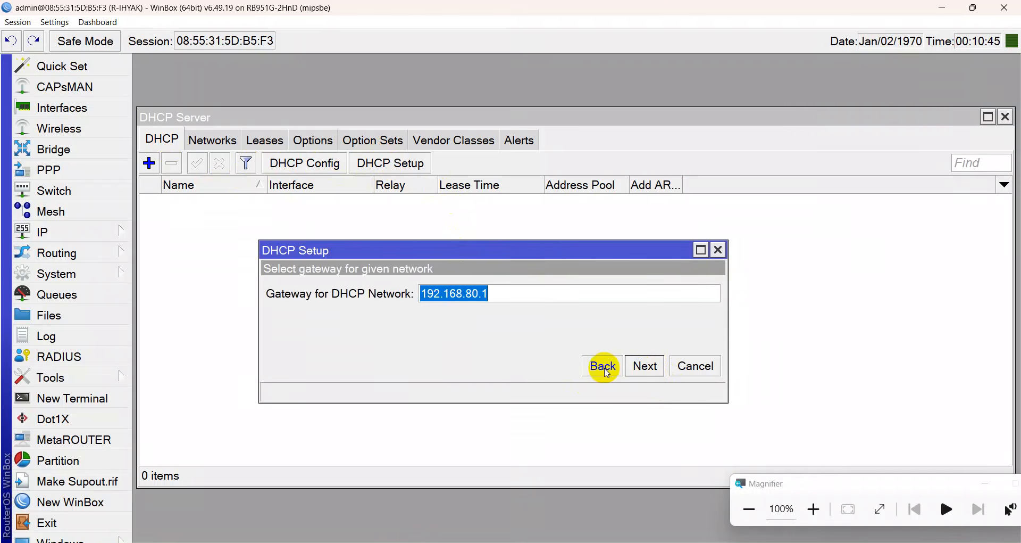
left_click(607, 373)
left_click(607, 372)
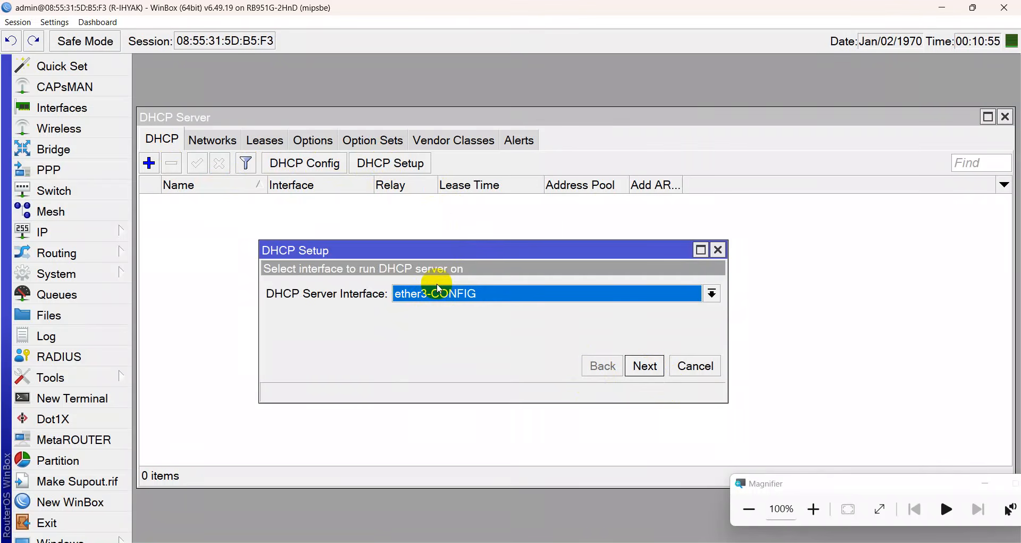
left_click(655, 369)
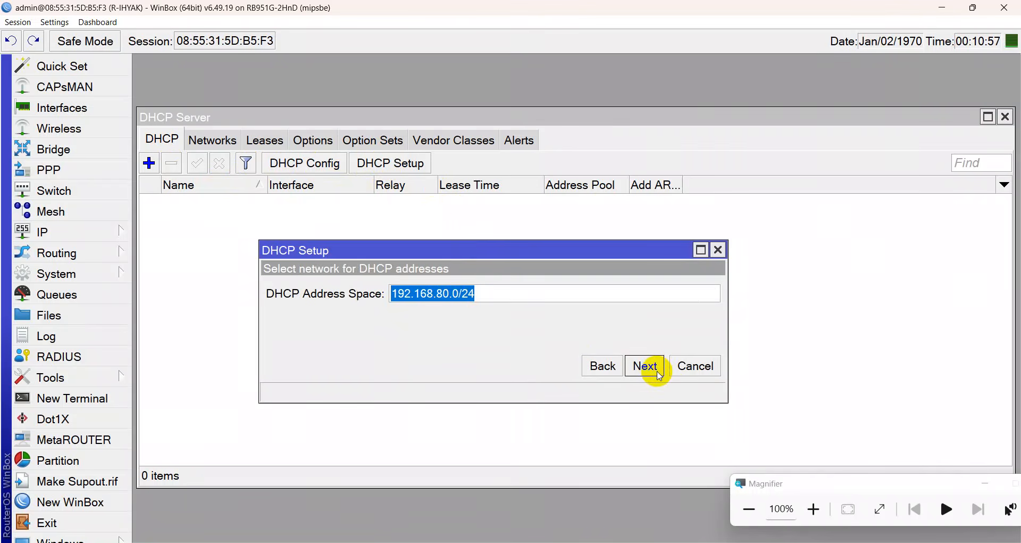
left_click(502, 293)
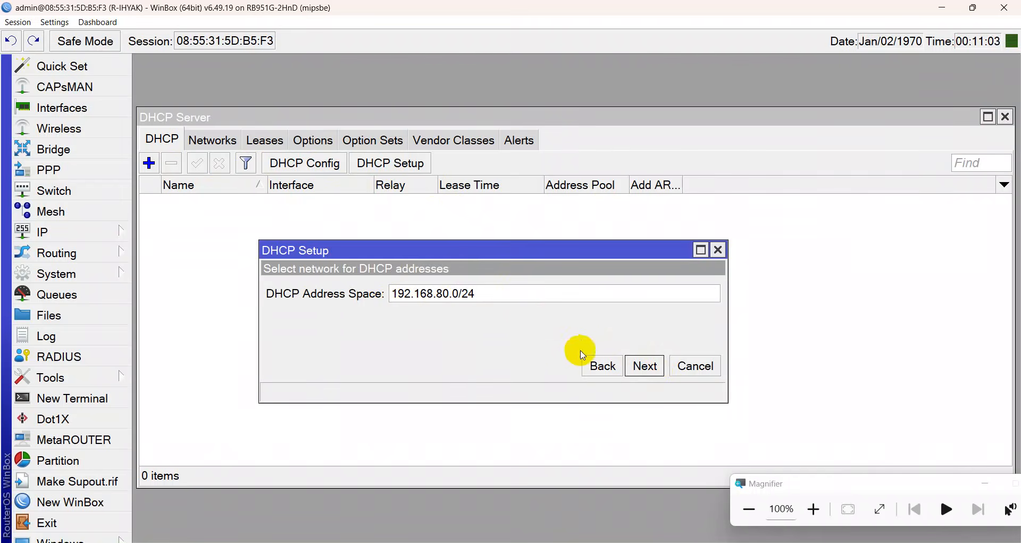
left_click(645, 365)
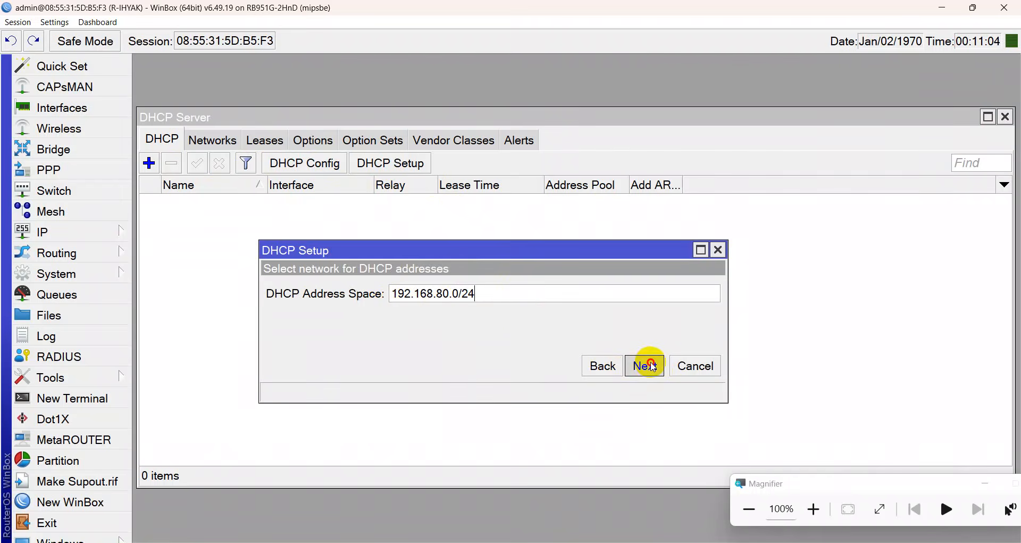
left_click(539, 292)
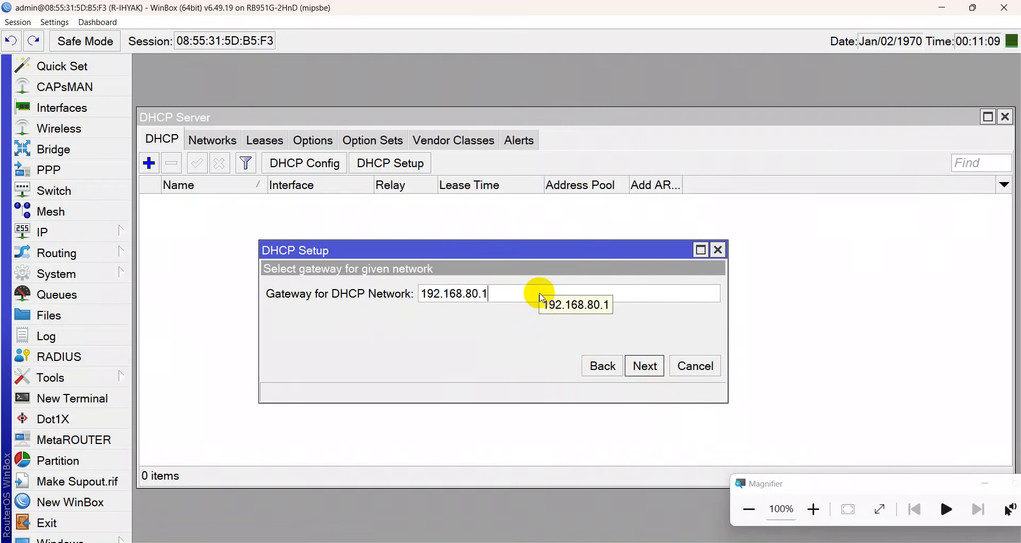
Confirm 192.168.80.1/24 in the IP address list, then advance to the address pool step.
left_click(75, 232)
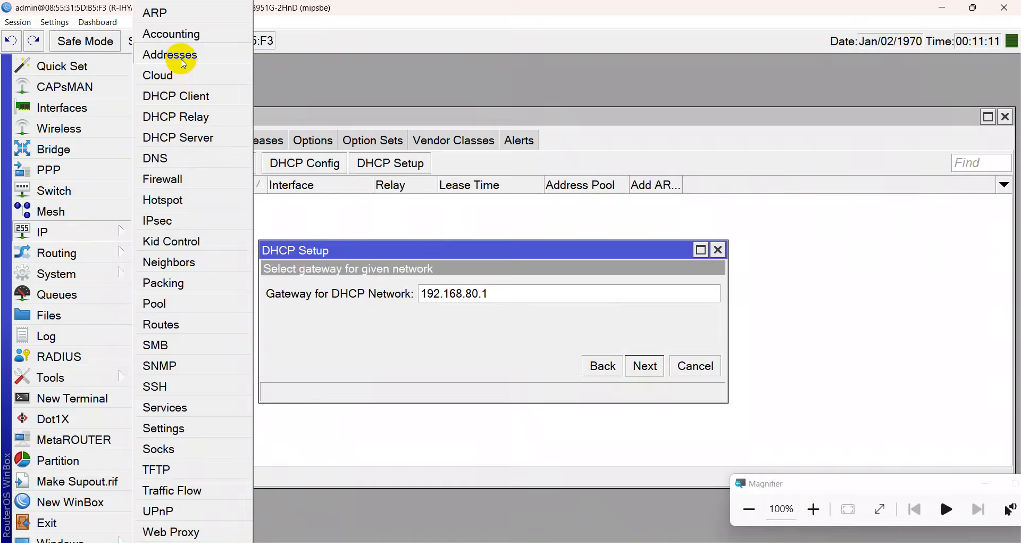
left_click(170, 56)
left_click(439, 256)
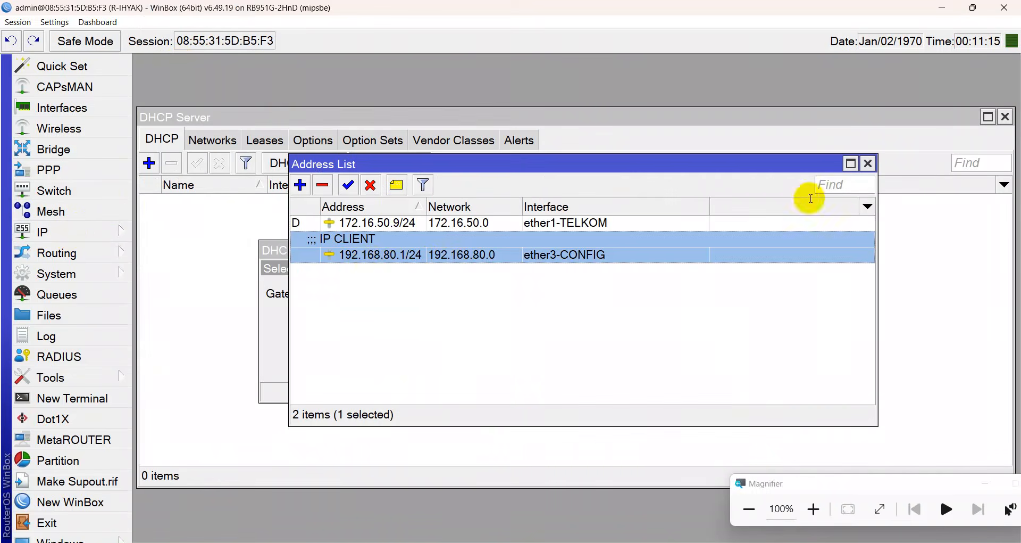
left_click(869, 164)
left_click(519, 296)
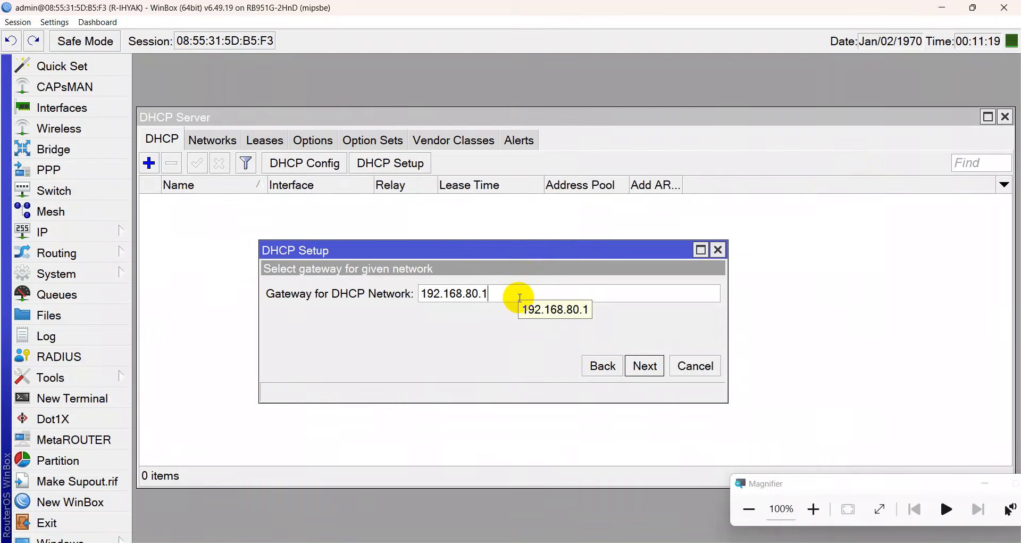
left_click(643, 369)
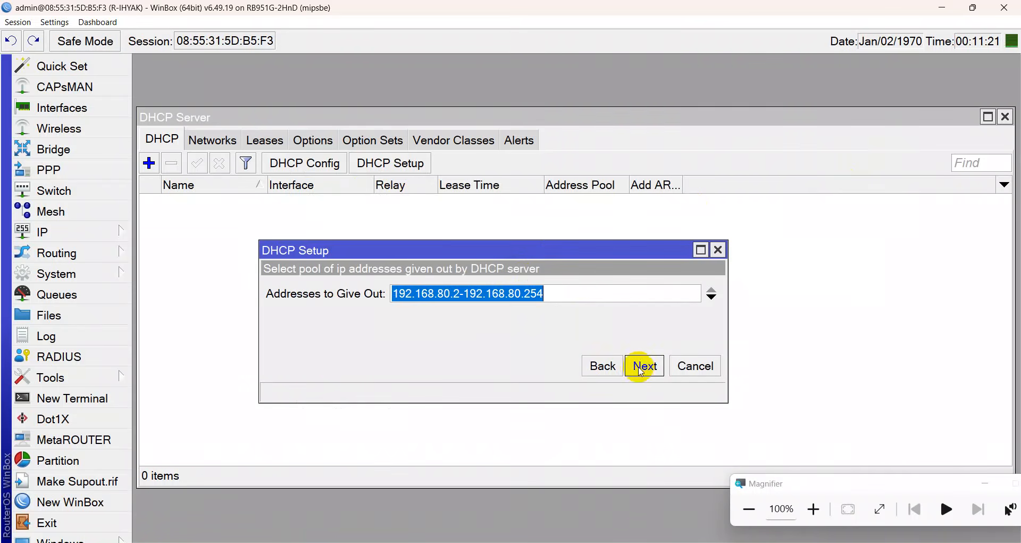
left_click(551, 301)
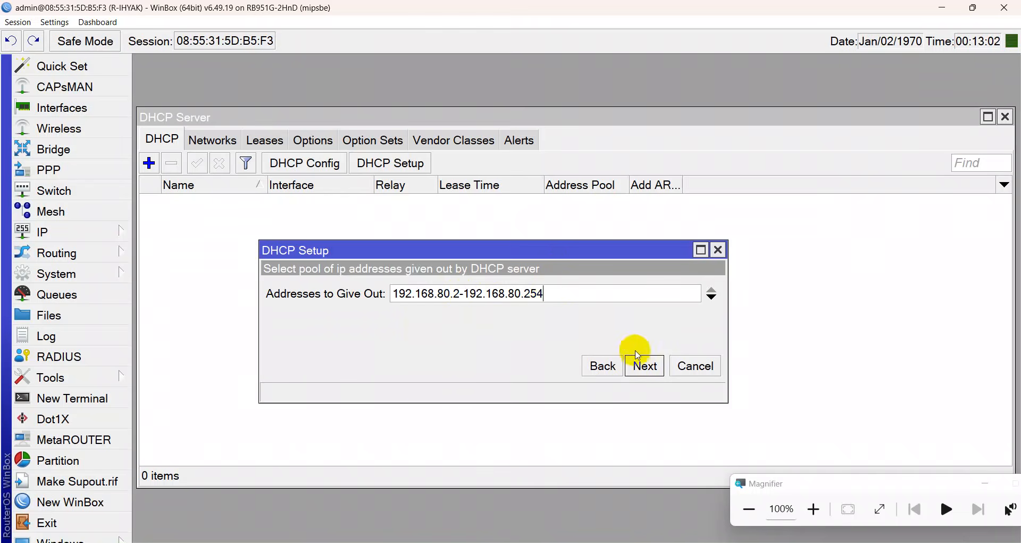
Accept DNS server 172.16.50.1 and lease time 00:10:00 to create dhcp1, dismissing the success message.
left_click(645, 365)
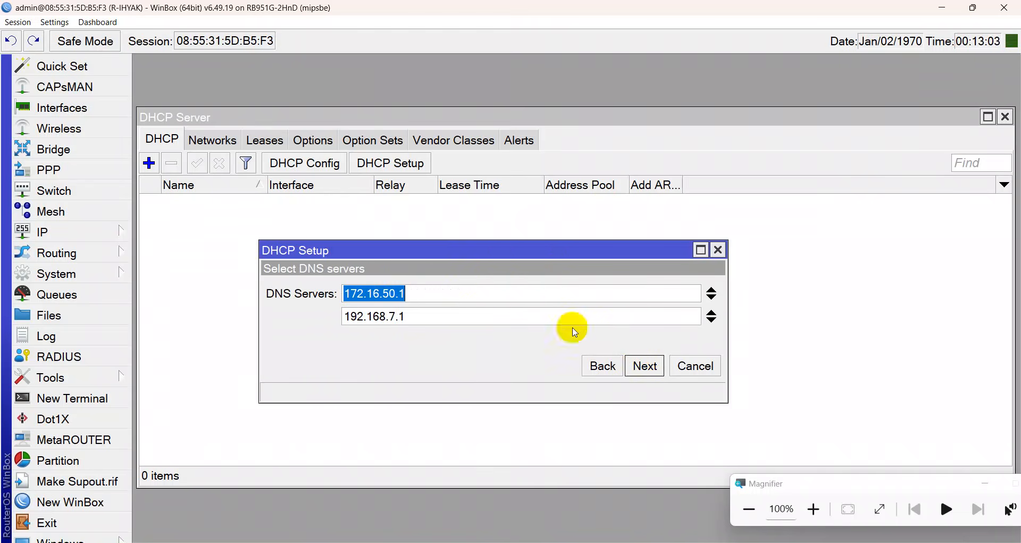
left_click(486, 291)
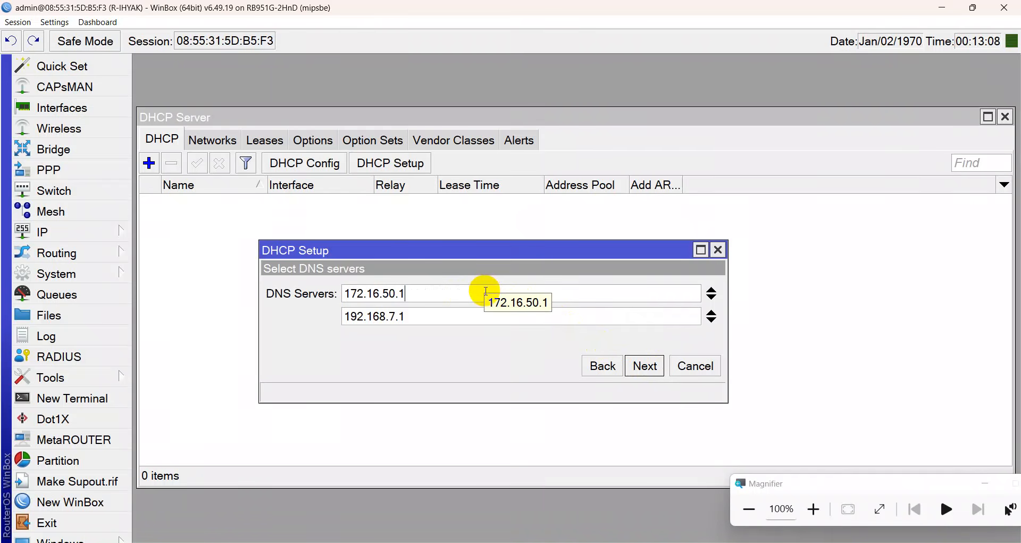
left_click(645, 366)
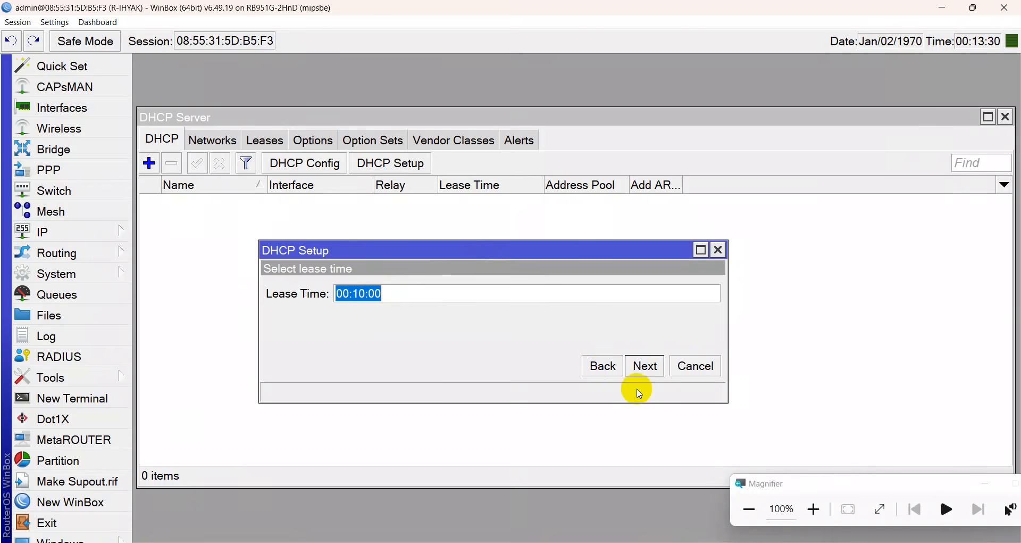
left_click(654, 372)
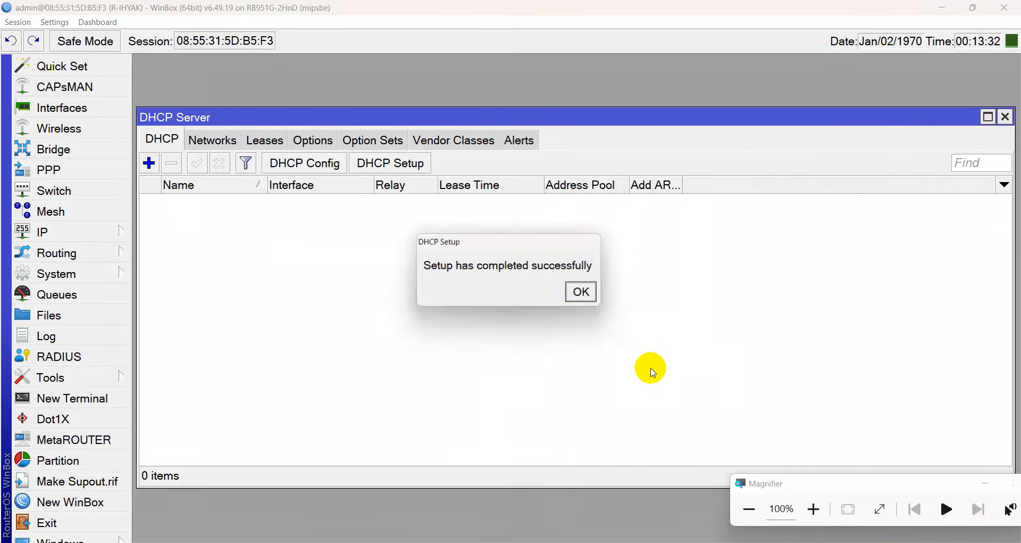
left_click(584, 292)
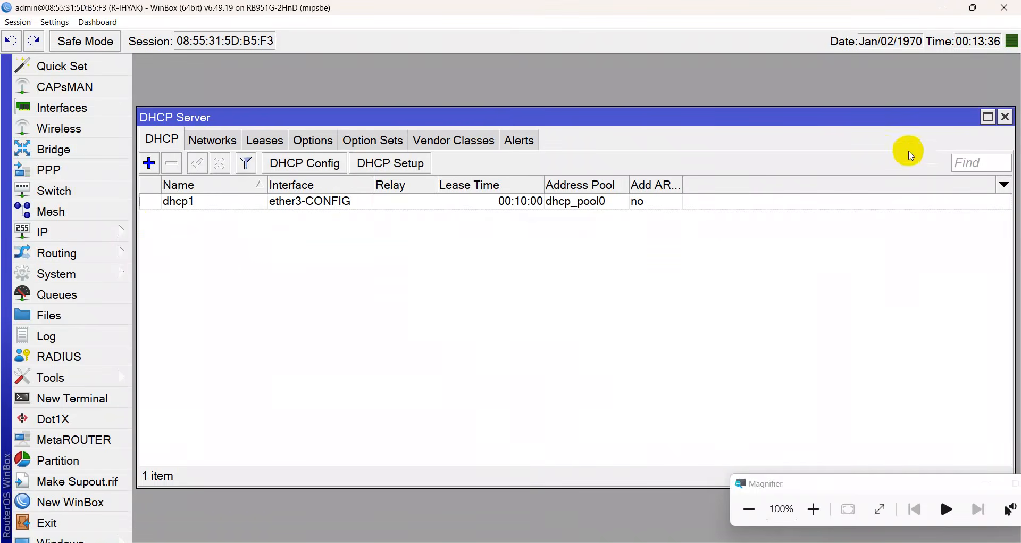
Close the DHCP Server window and open the Firewall window on its empty NAT list.
left_click(1006, 117)
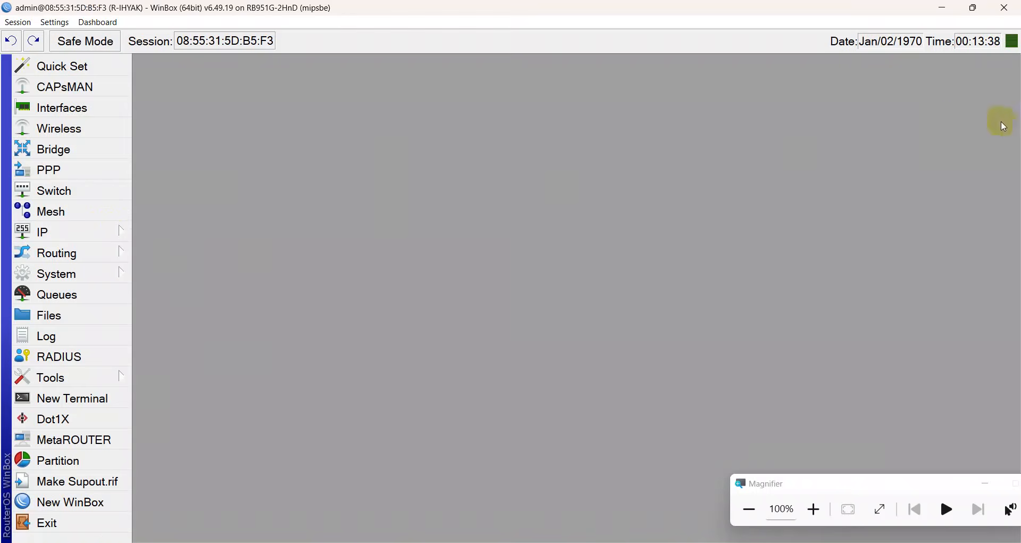
left_click(80, 230)
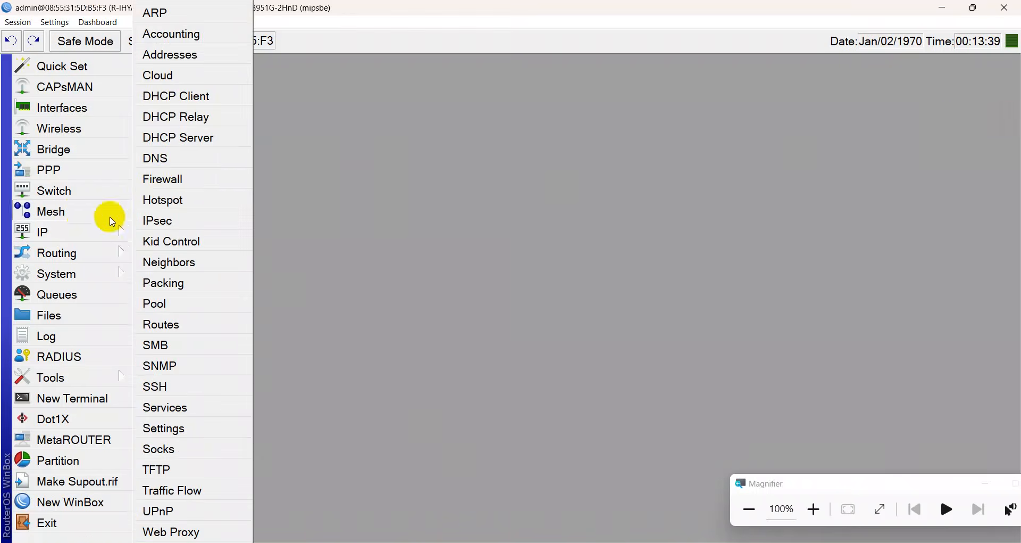
left_click(161, 179)
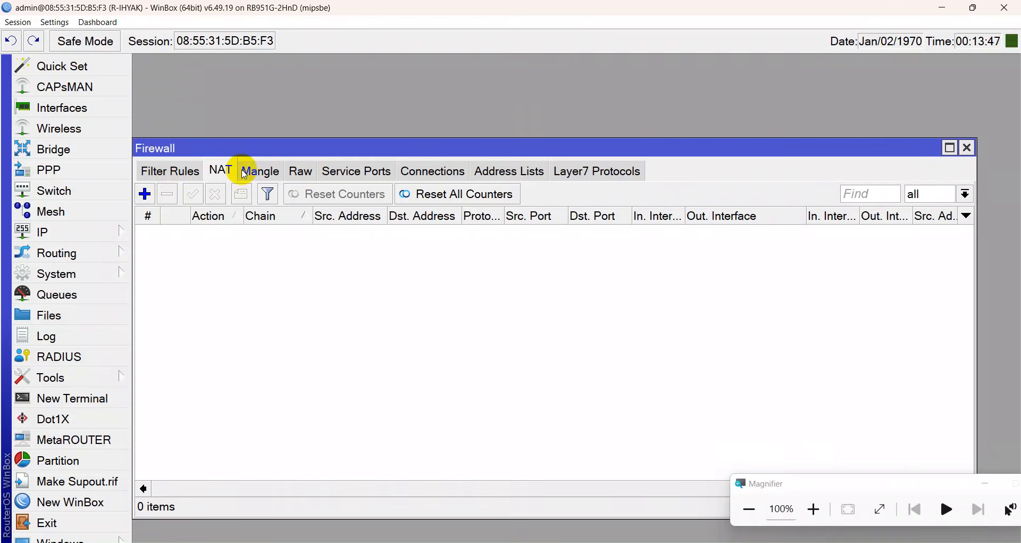
left_click(91, 229)
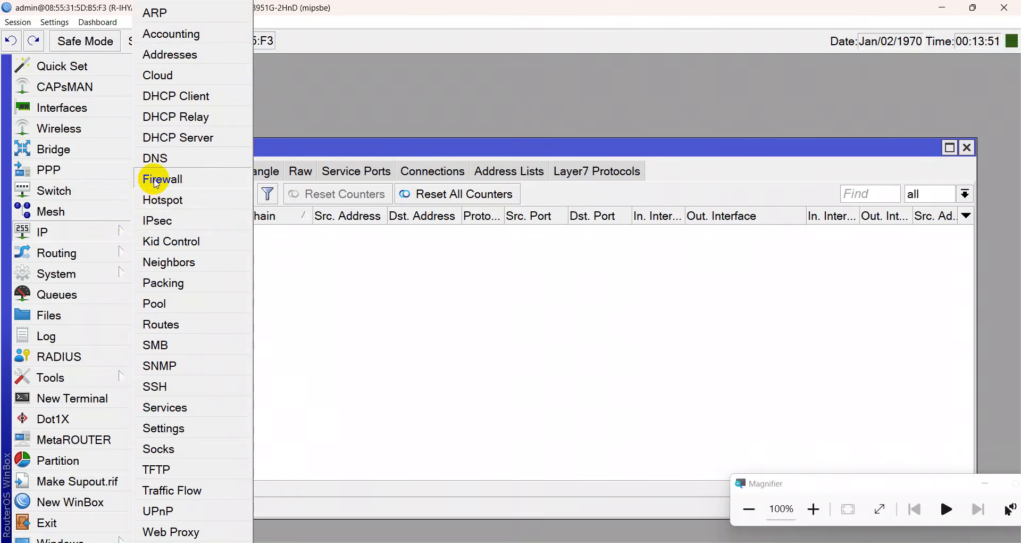
left_click(268, 241)
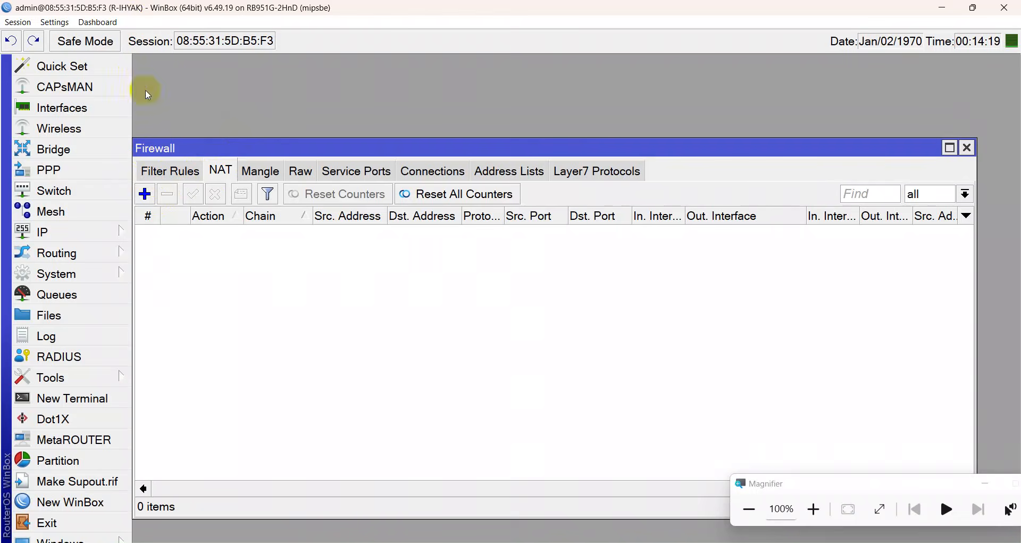
Add a new srcnat NAT rule with Out. Interface set to ether1-TELKOM.
left_click(143, 194)
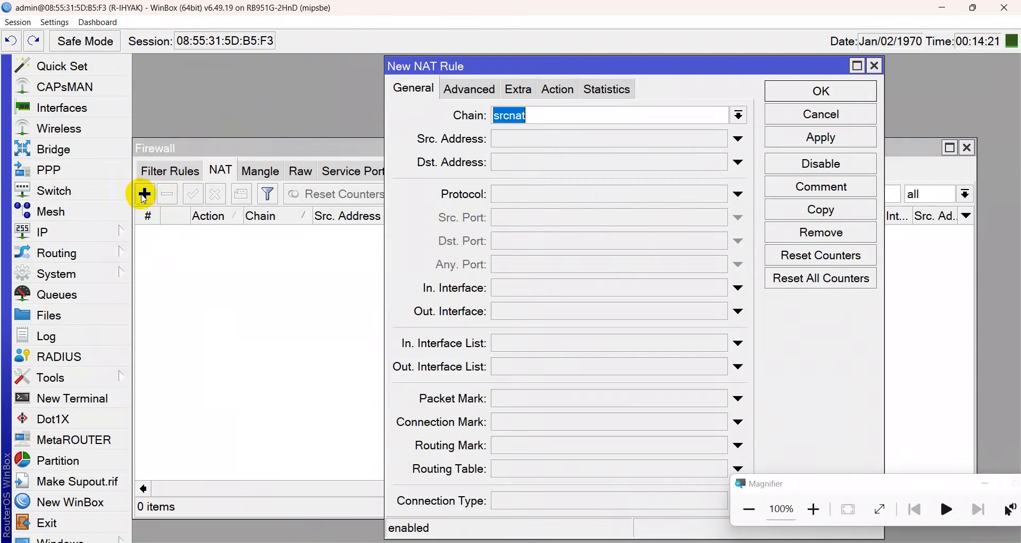
left_click(559, 113)
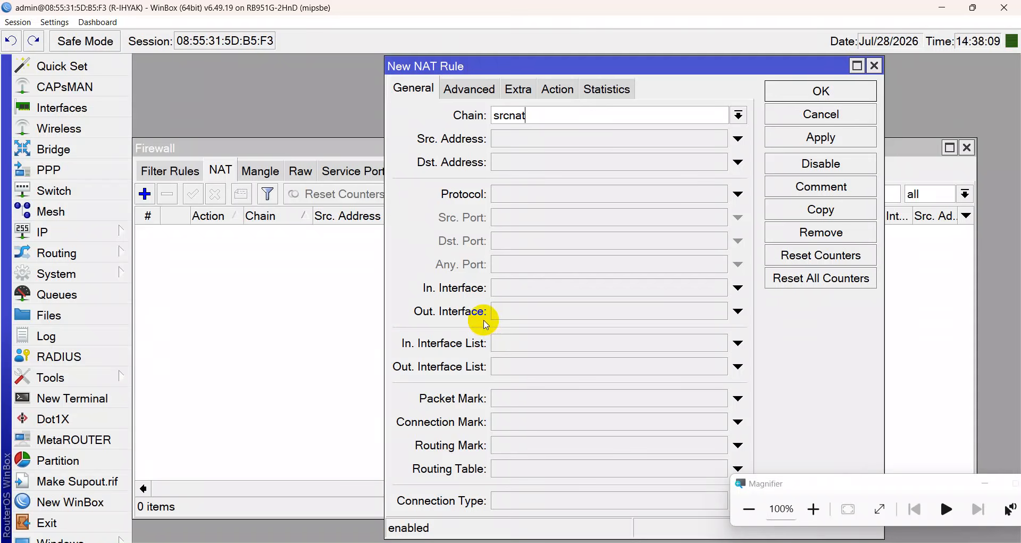
left_click(504, 316)
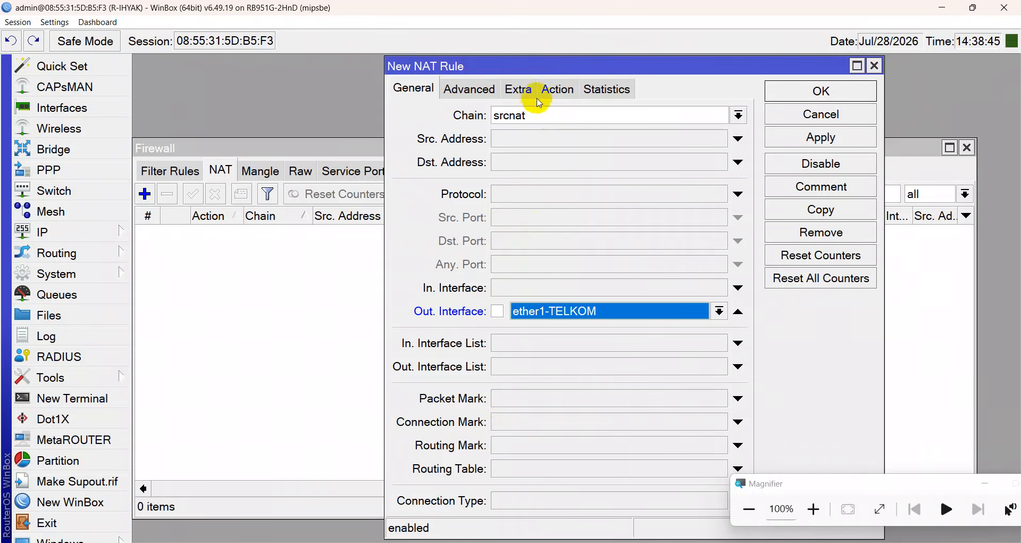
left_click(475, 90)
left_click(511, 92)
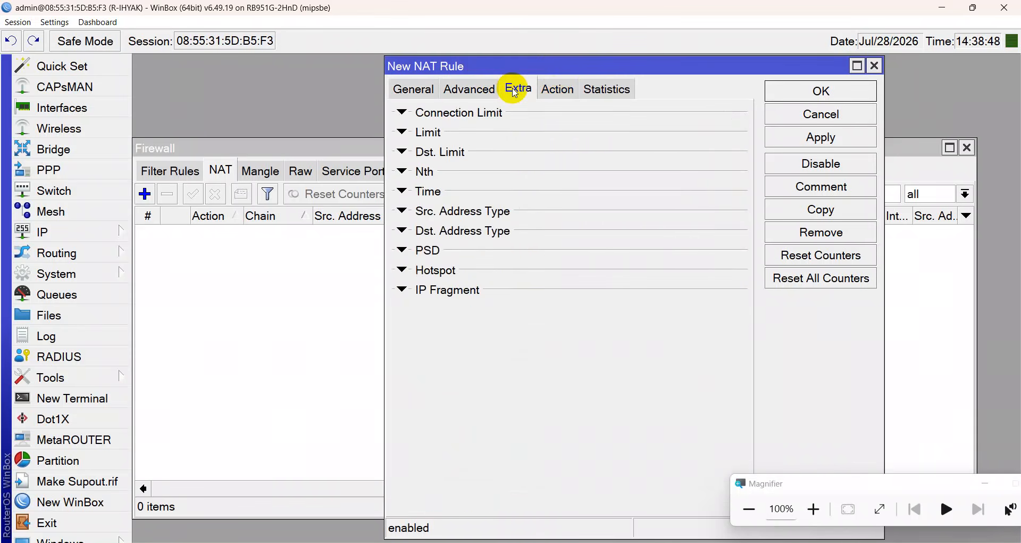
left_click(418, 92)
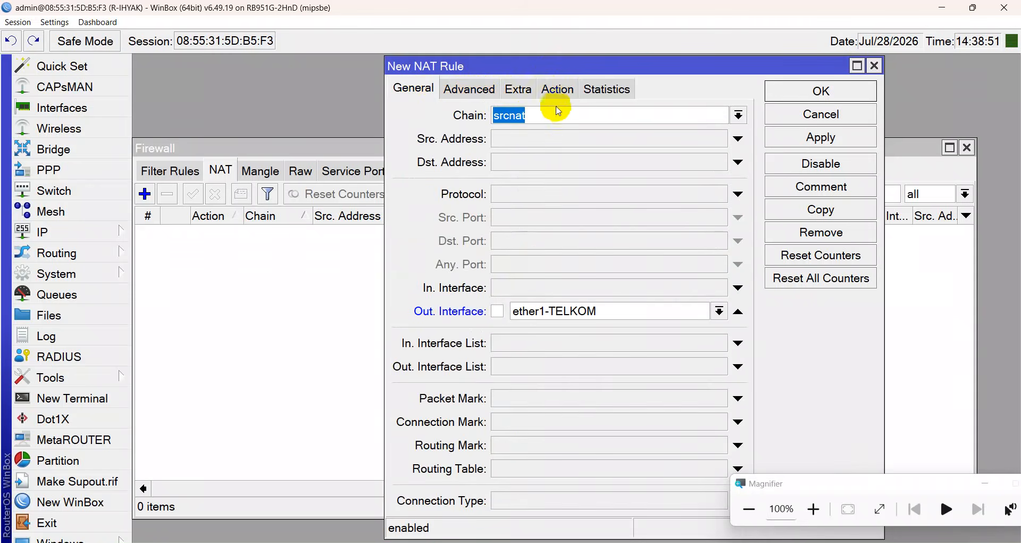
Set the rule's action to masquerade and apply it, creating NAT rule 0.
left_click(561, 90)
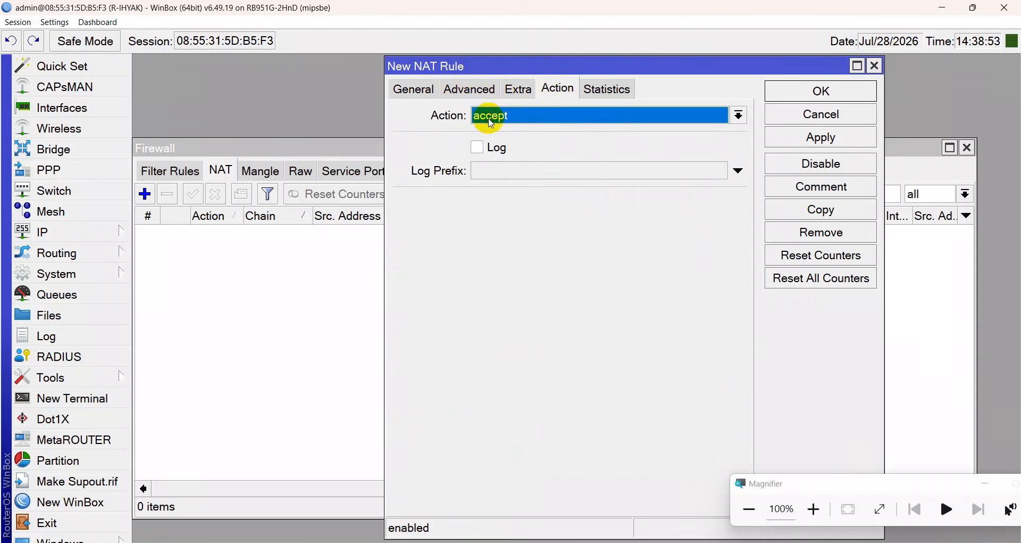
left_click(489, 118)
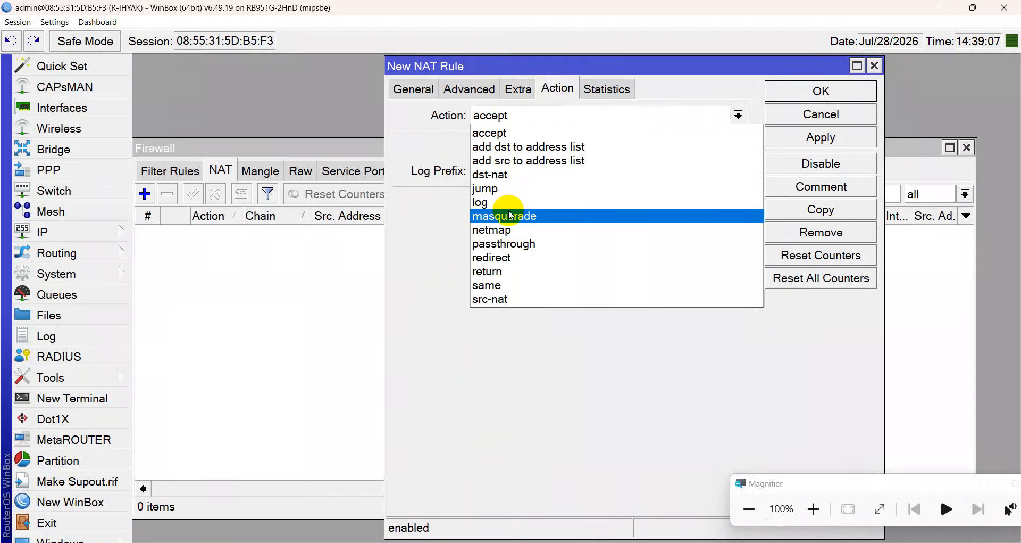
left_click(511, 215)
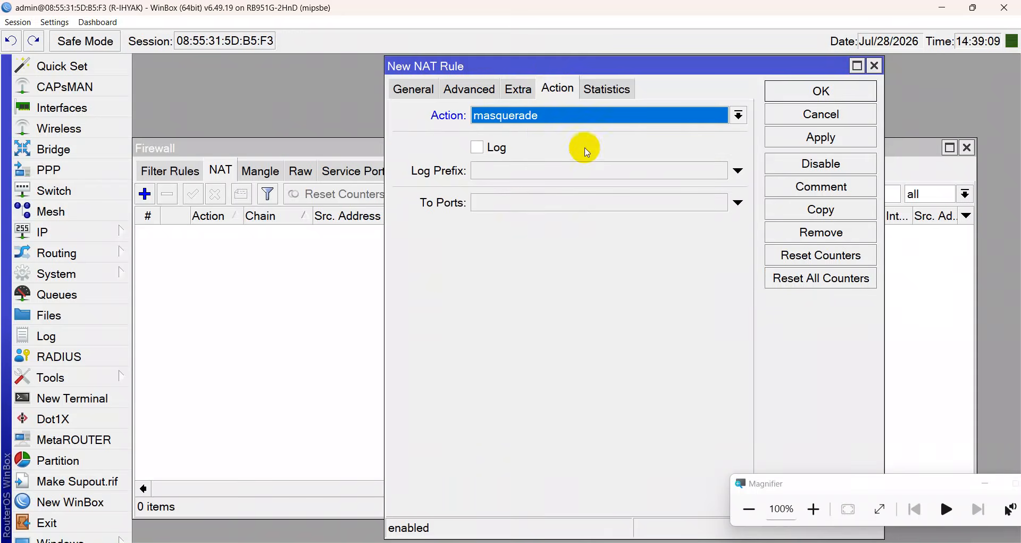
left_click(584, 114)
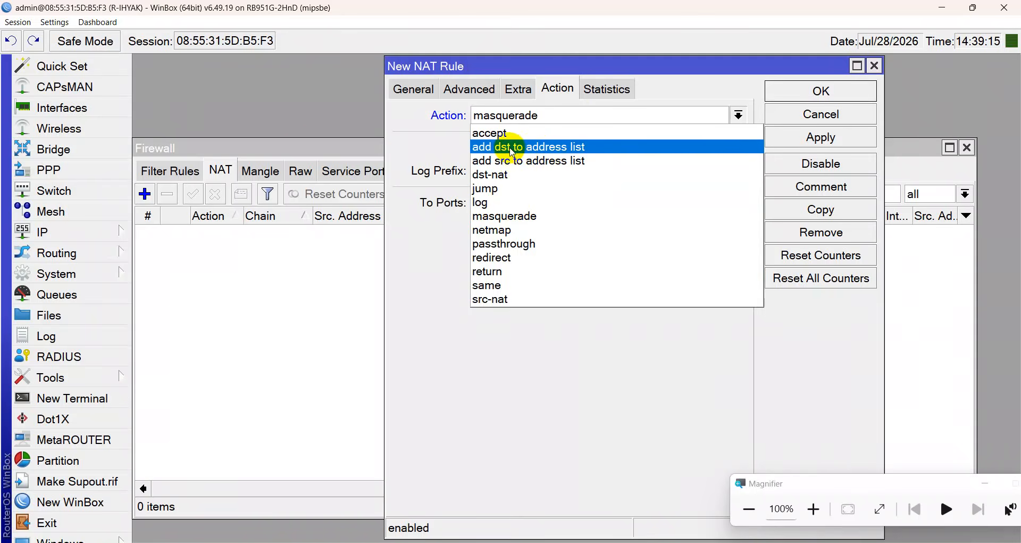
left_click(513, 216)
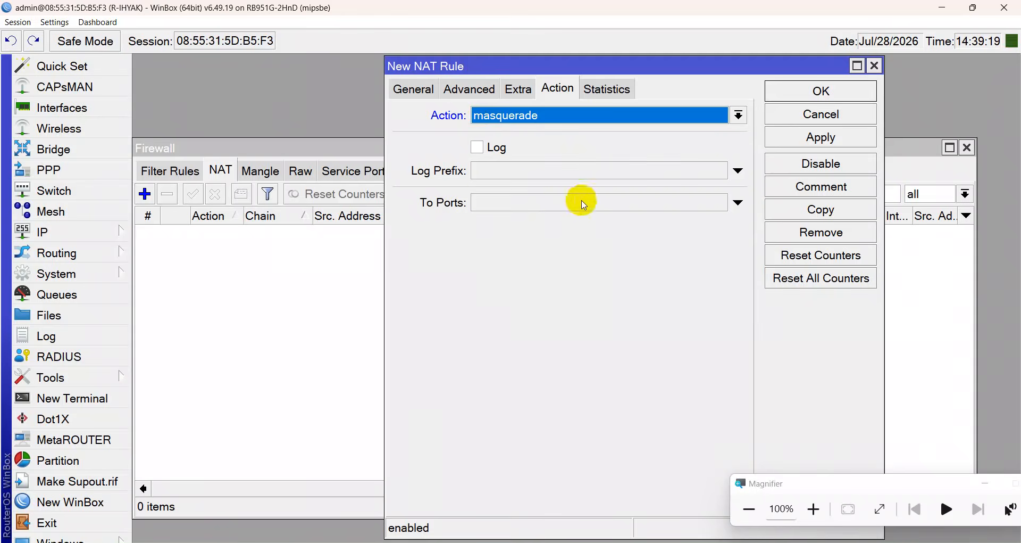
left_click(412, 89)
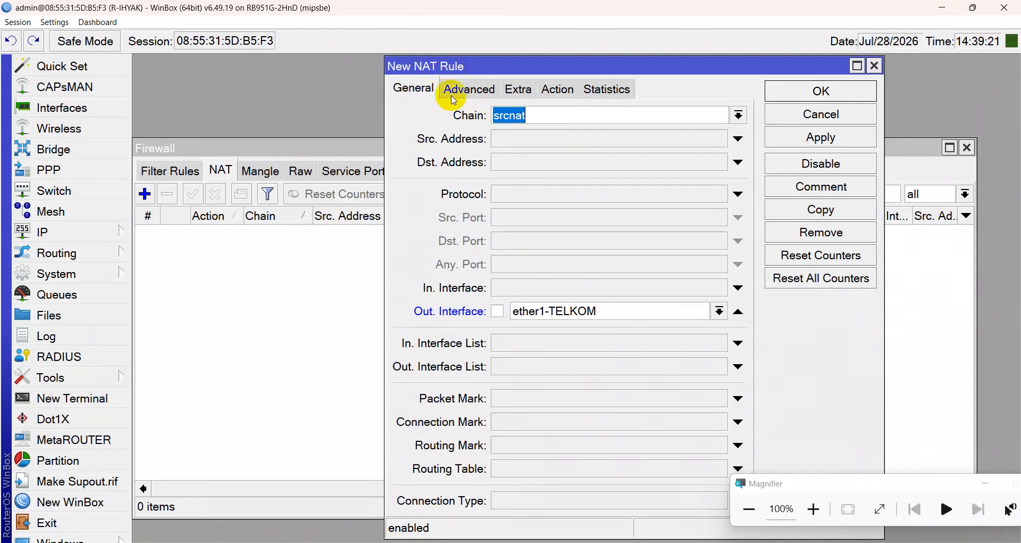
left_click(565, 96)
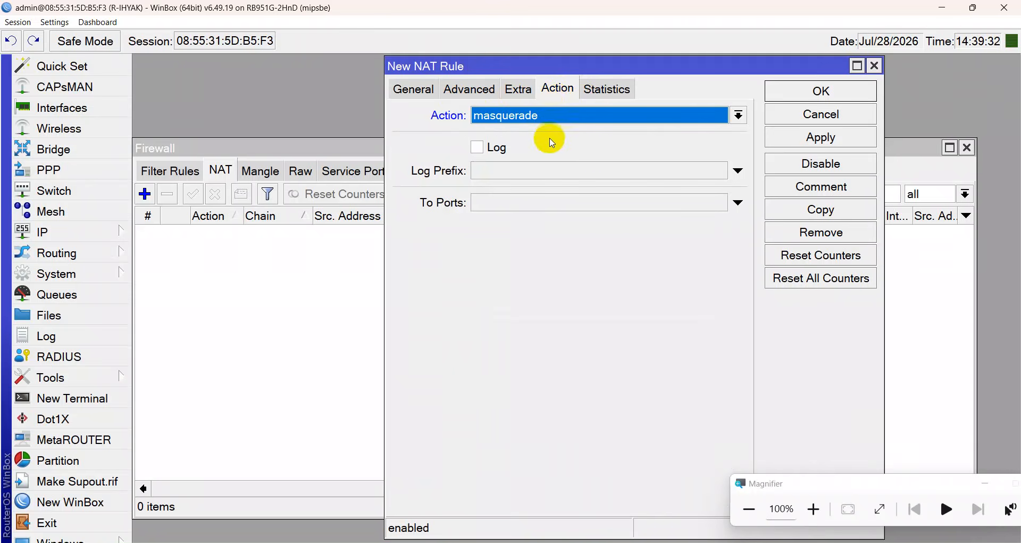
left_click(824, 144)
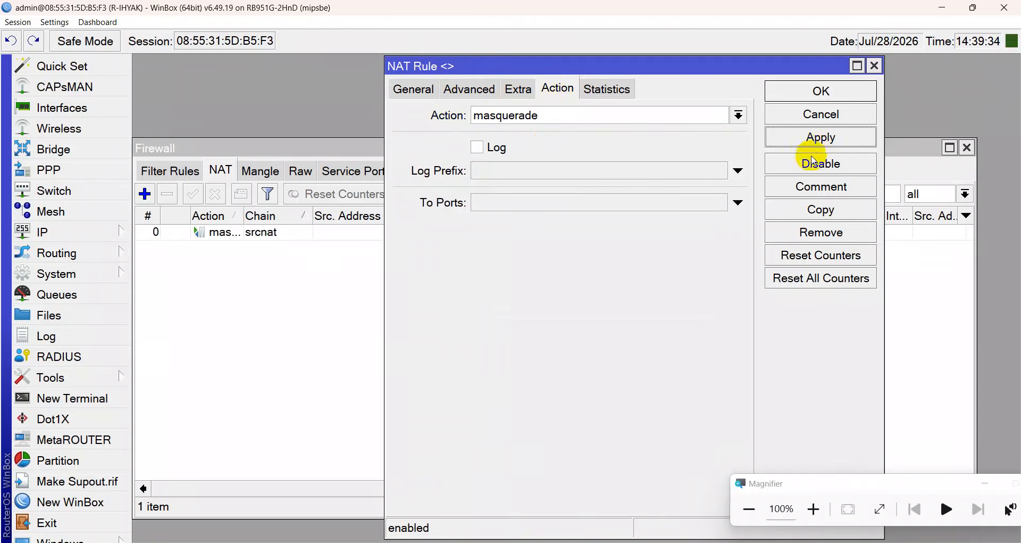
Comment the NAT rule 'INTERNET GATEWAY', apply it, and close the rule editor.
left_click(815, 194)
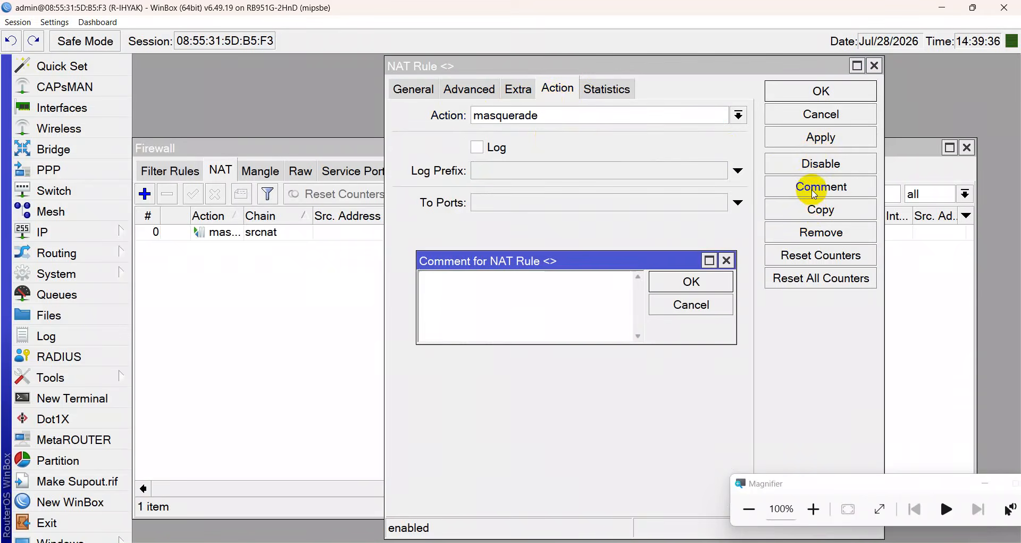
type("INTERNE")
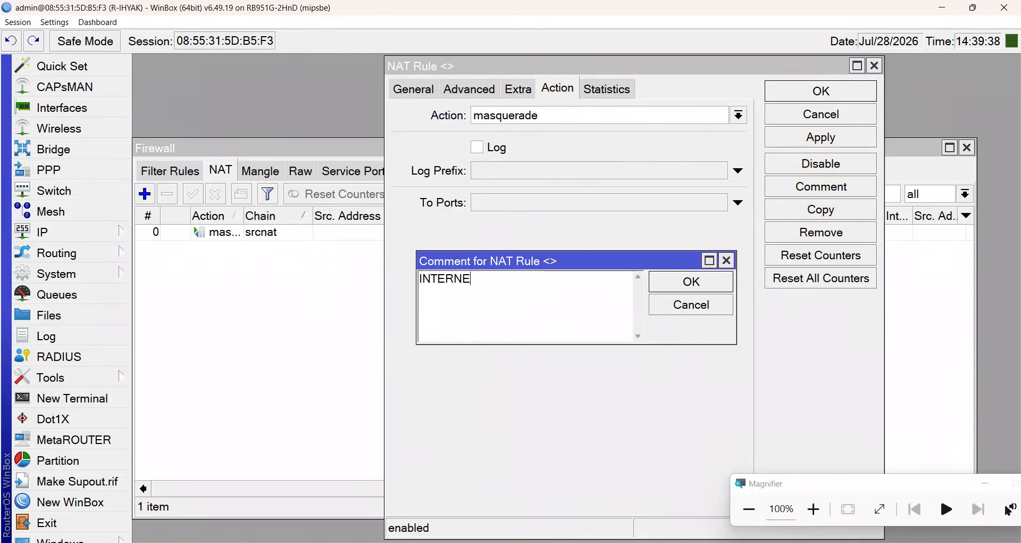
type("T GATEWAY")
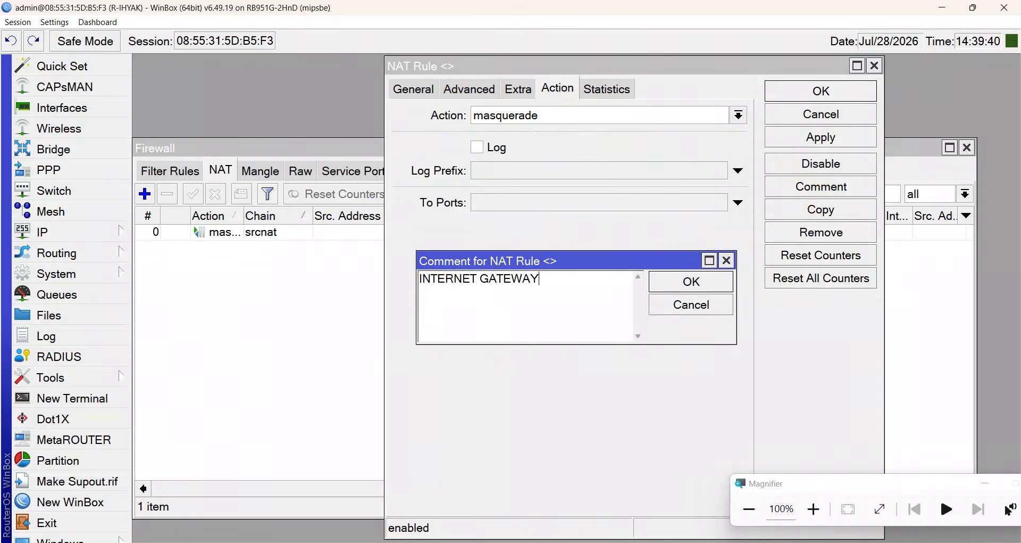
key("Return")
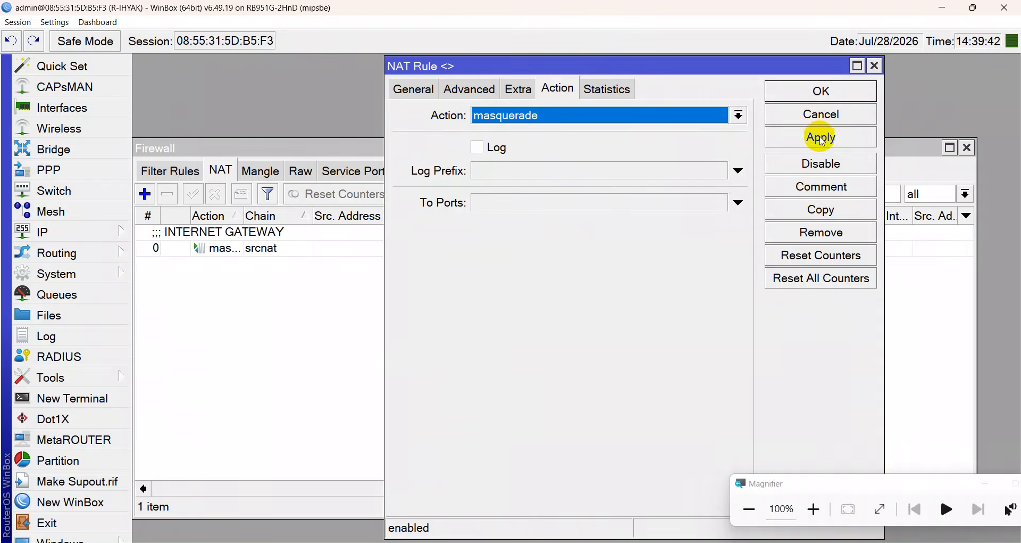
left_click(821, 140)
left_click(822, 92)
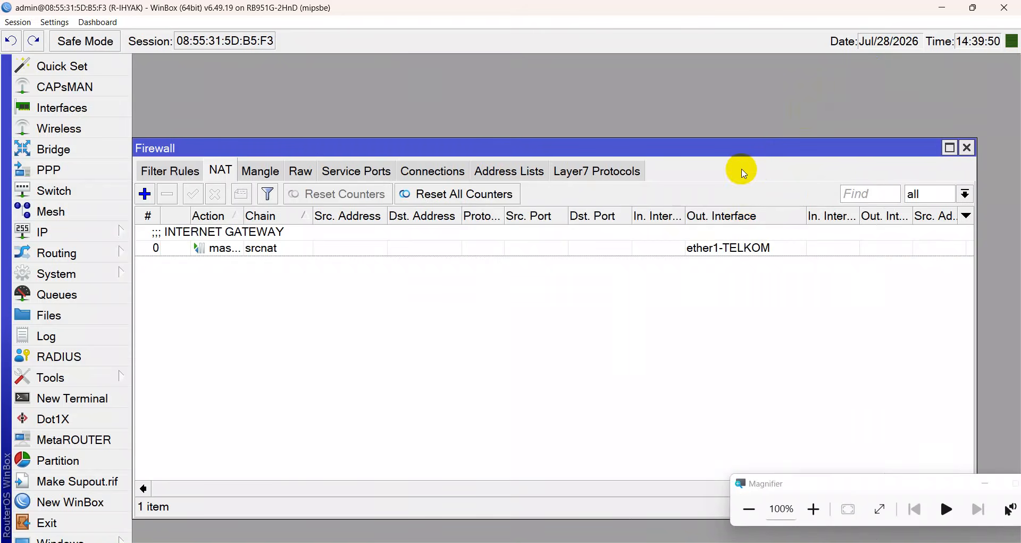
Scroll the NAT list to the Bytes and Packets columns, showing 23.6 KiB and 64 packets.
left_click_drag(409, 490, 665, 488)
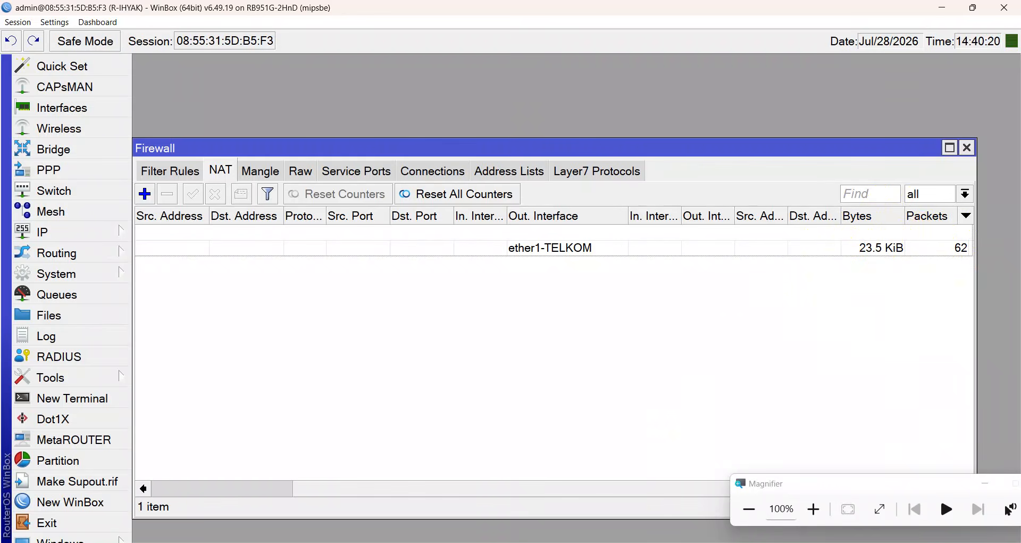
mouse_move(688, 542)
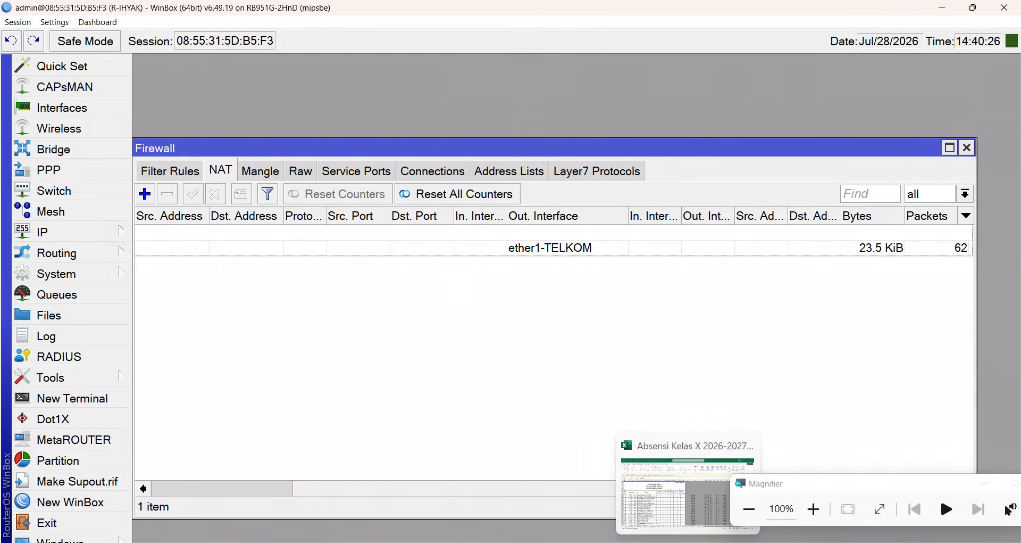
mouse_move(629, 542)
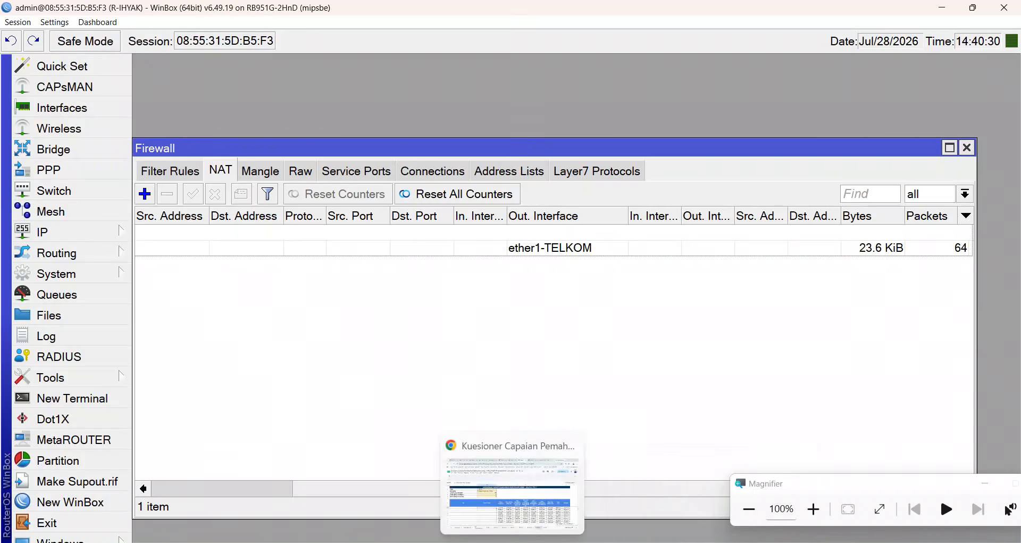
Disable and re-enable the Ethernet adapter in Network Connections to renew its address.
left_click(544, 467)
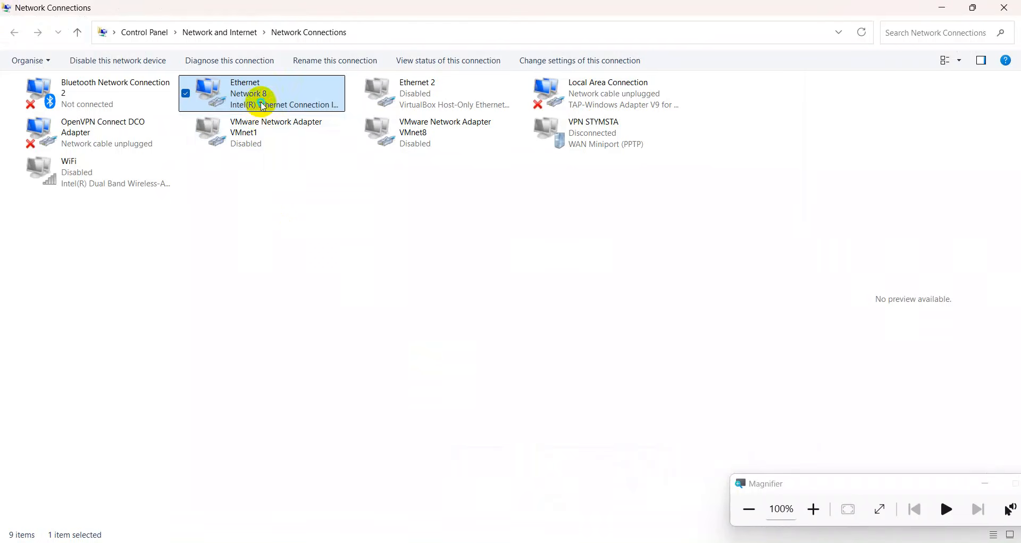
right_click(265, 106)
left_click(281, 116)
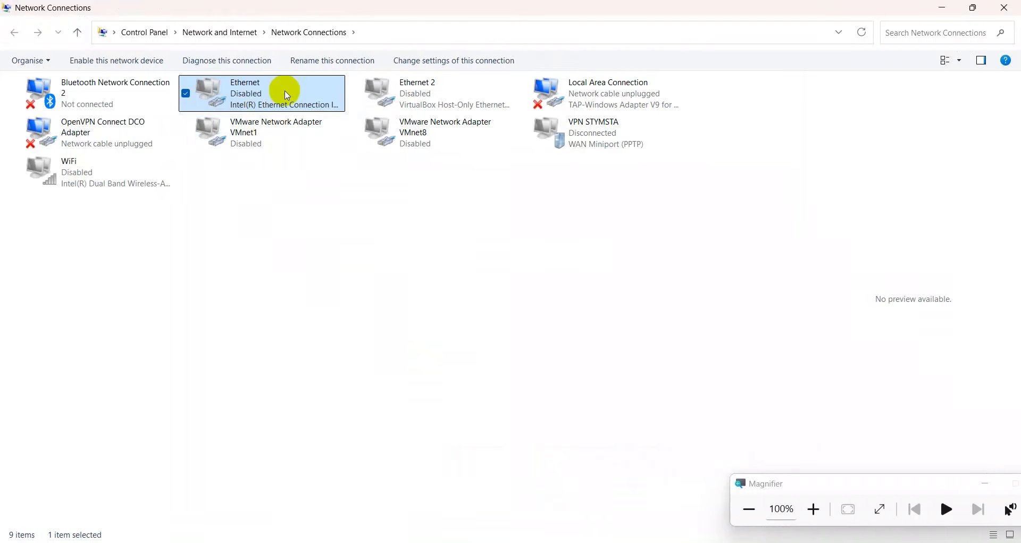
double_click(286, 94)
key("alt+Tab")
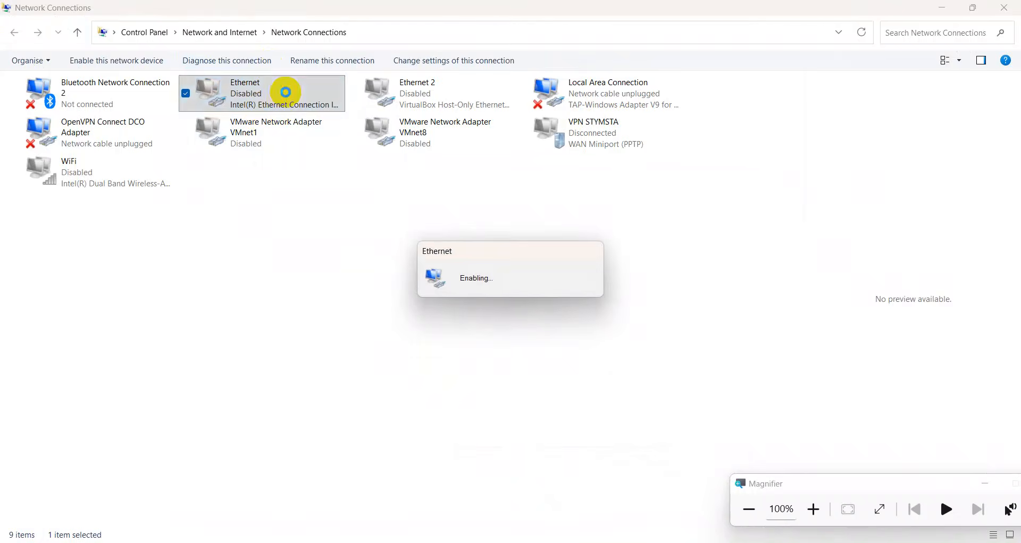
key("alt+Tab")
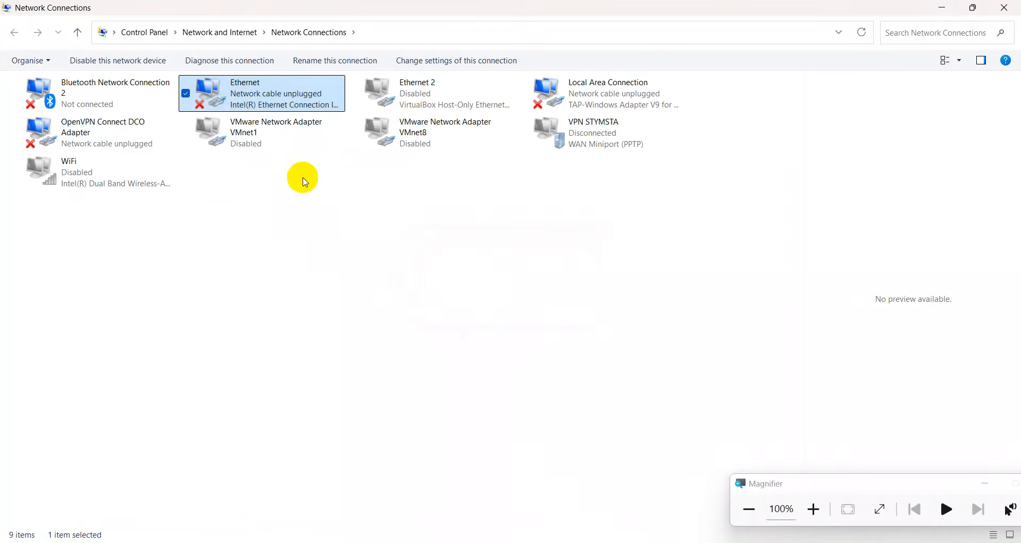
left_click(315, 227)
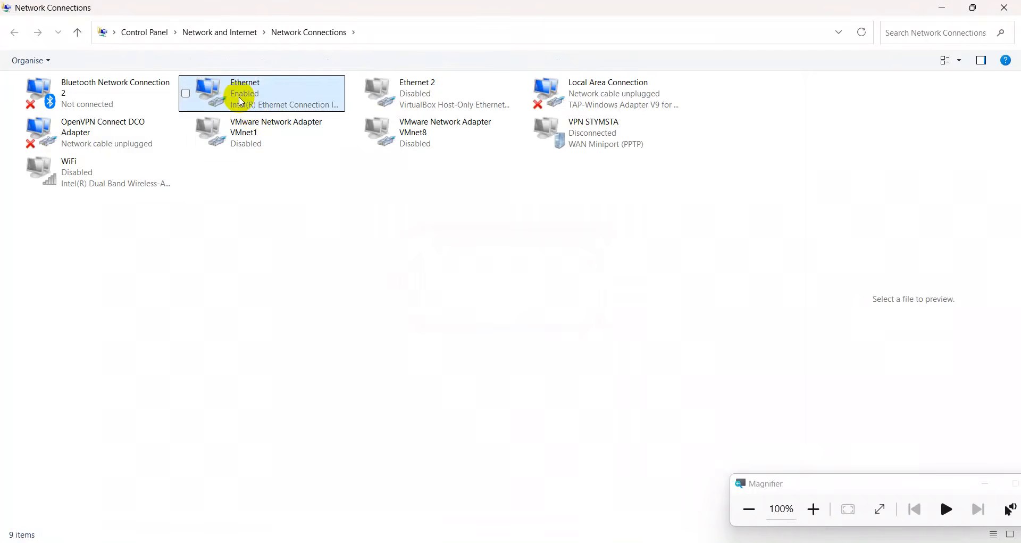
Read the Ethernet details: DHCP address 192.168.80.254 with gateway 192.168.80.1, then close them.
left_click(266, 106)
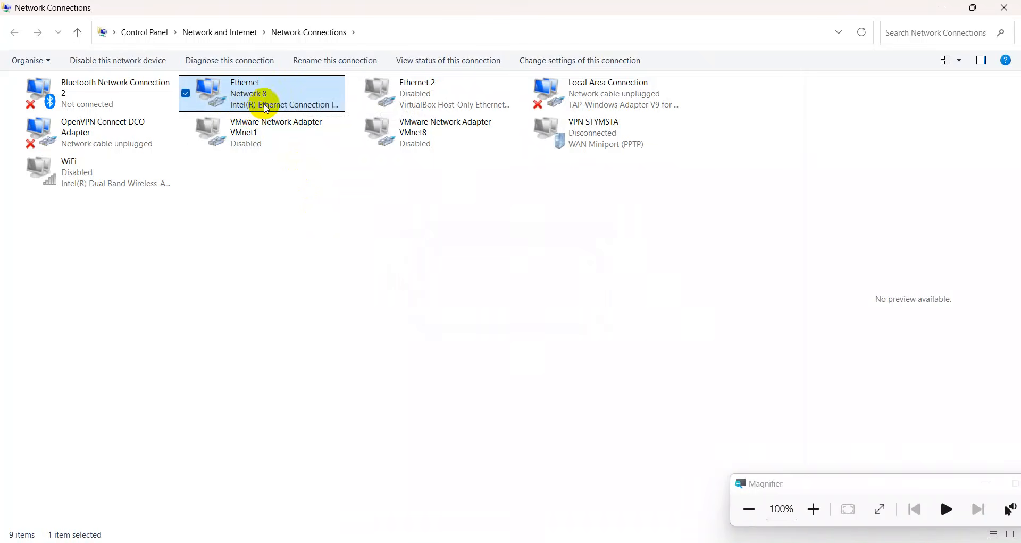
right_click(266, 107)
left_click(295, 131)
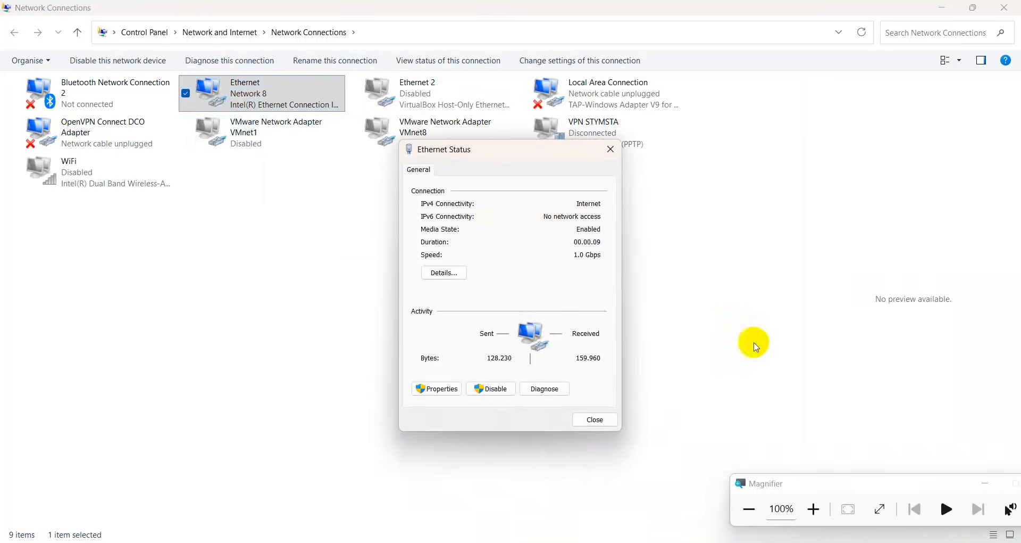
left_click(813, 509)
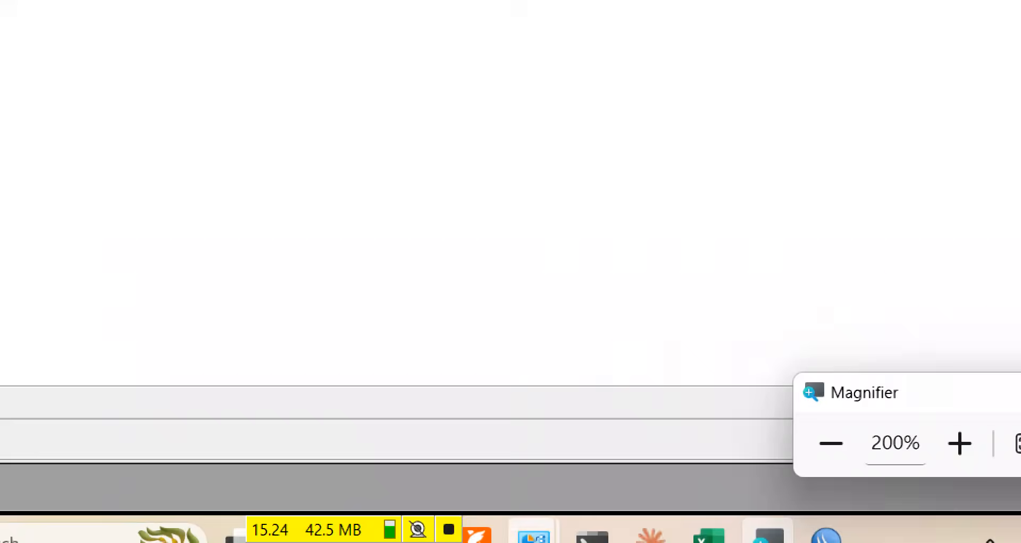
mouse_move(600, 524)
left_click(653, 475)
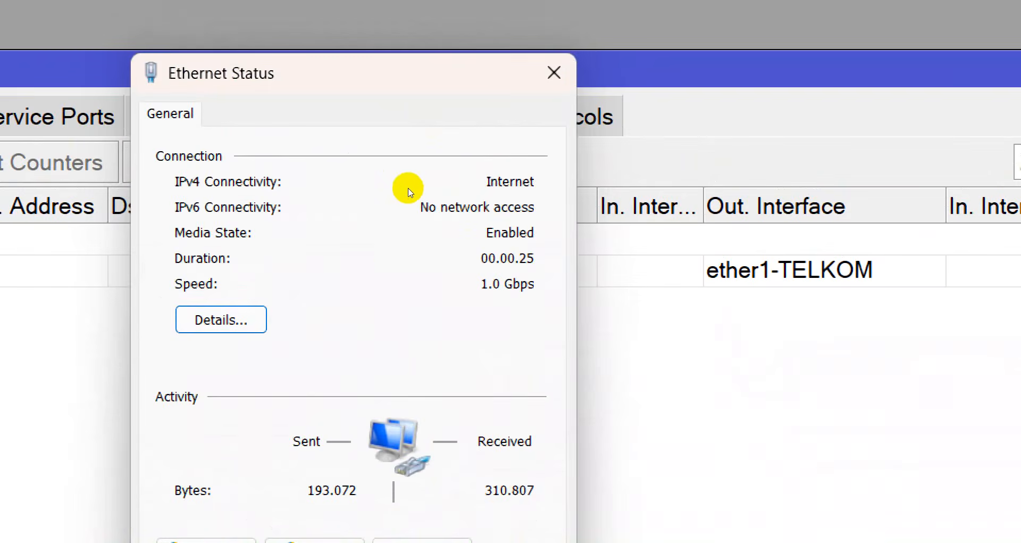
left_click(434, 272)
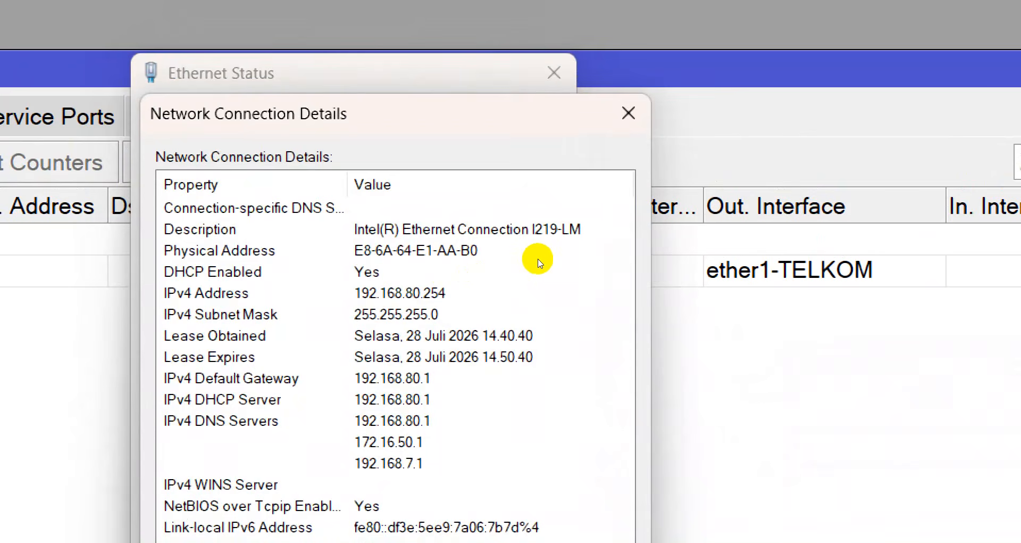
left_click(629, 113)
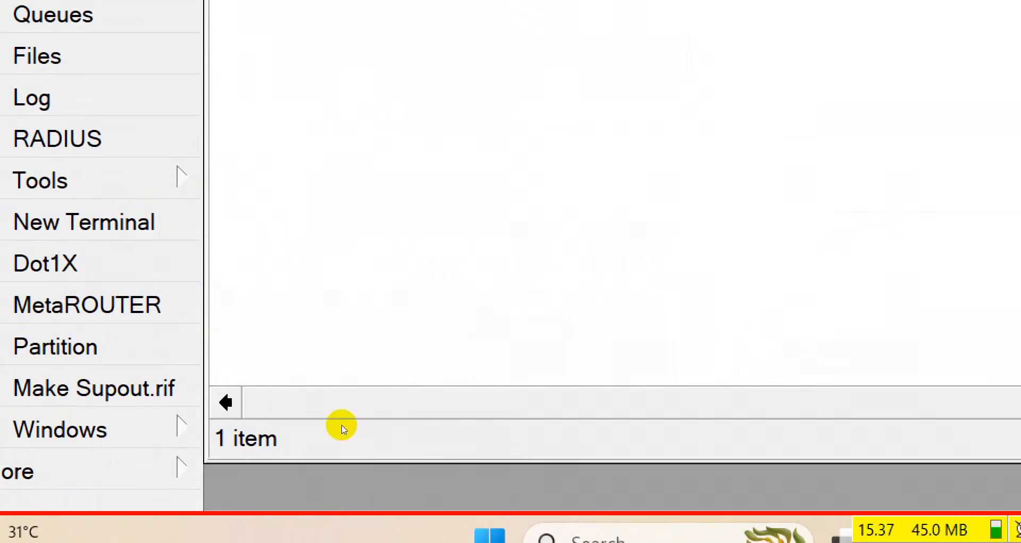
Reset the Magnifier zoom and show the Command Prompt's ping results to 192.168.80.1.
key("super+minus")
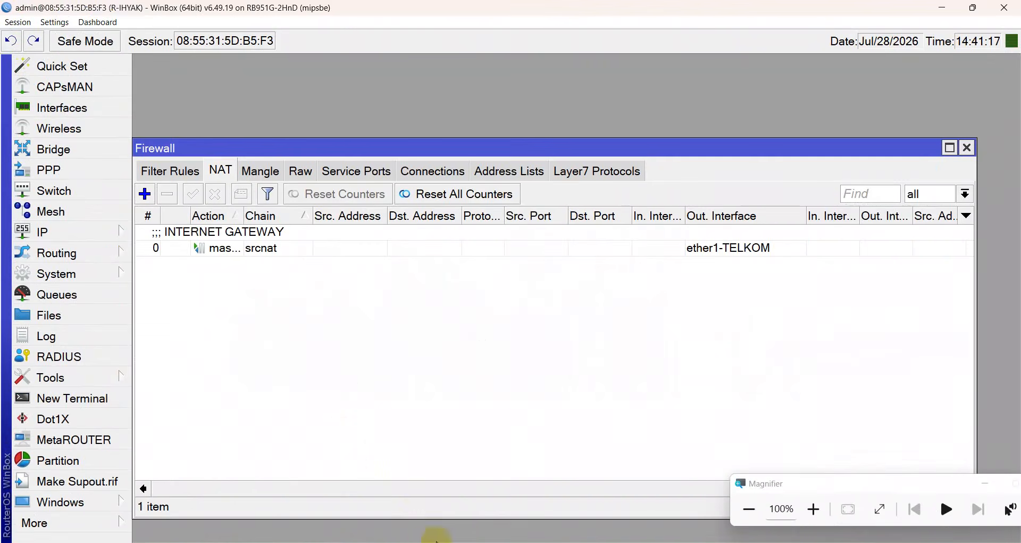
left_click(594, 542)
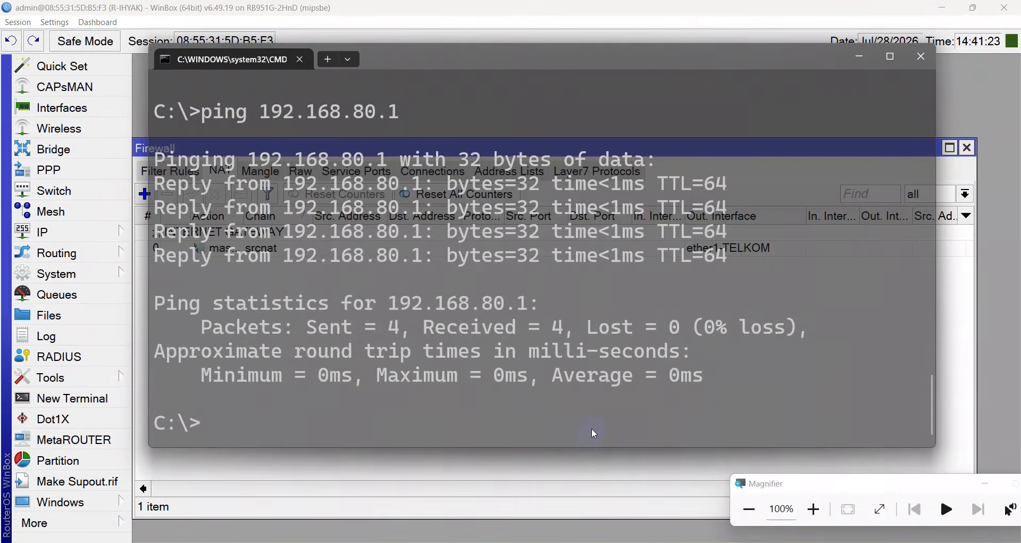
Ping google.com from Command Prompt, getting 4 of 4 replies with 0% loss.
type("PING")
key("BackSpace")
key("BackSpace")
key("BackSpace")
key("BackSpace")
type("PING GOOGLE.COM")
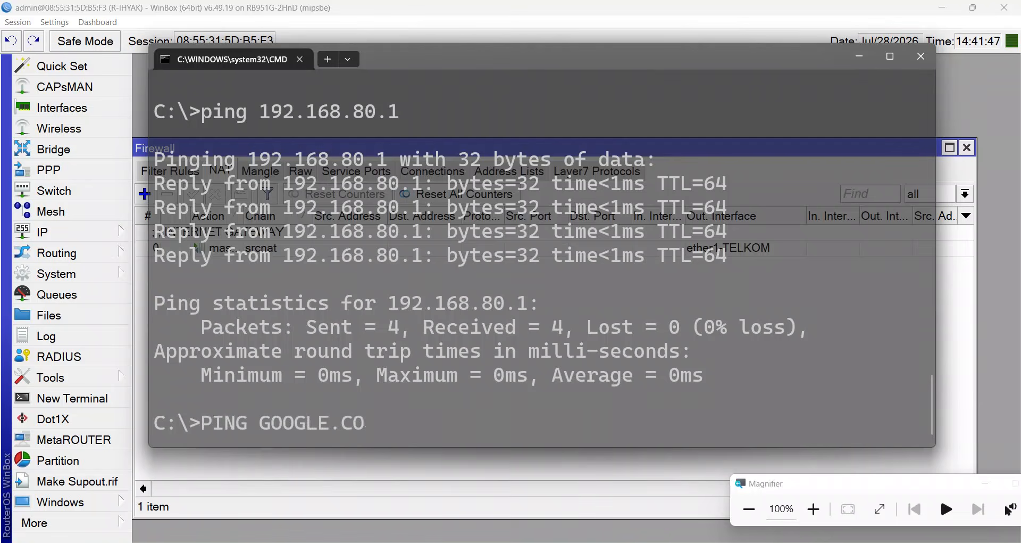
key("Return")
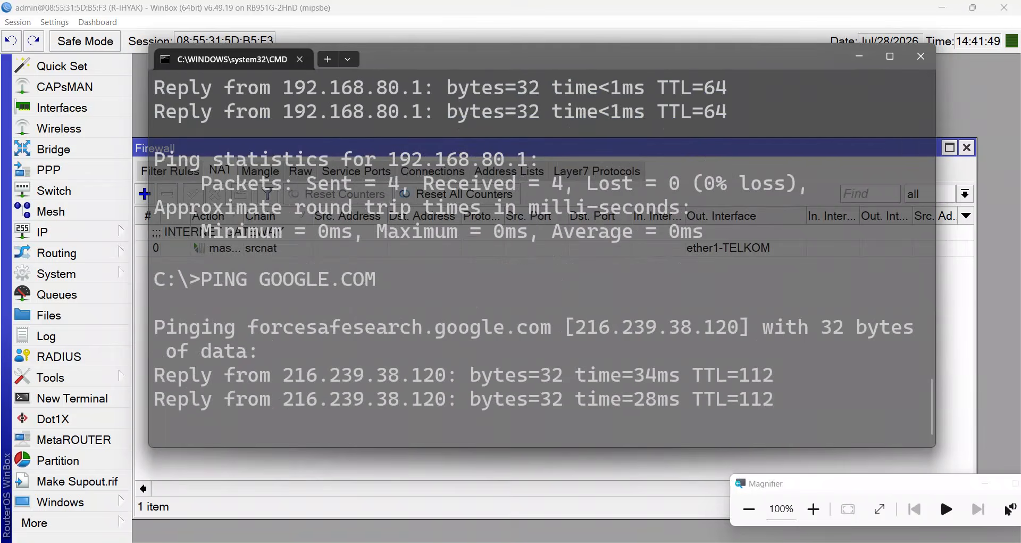
key("Return")
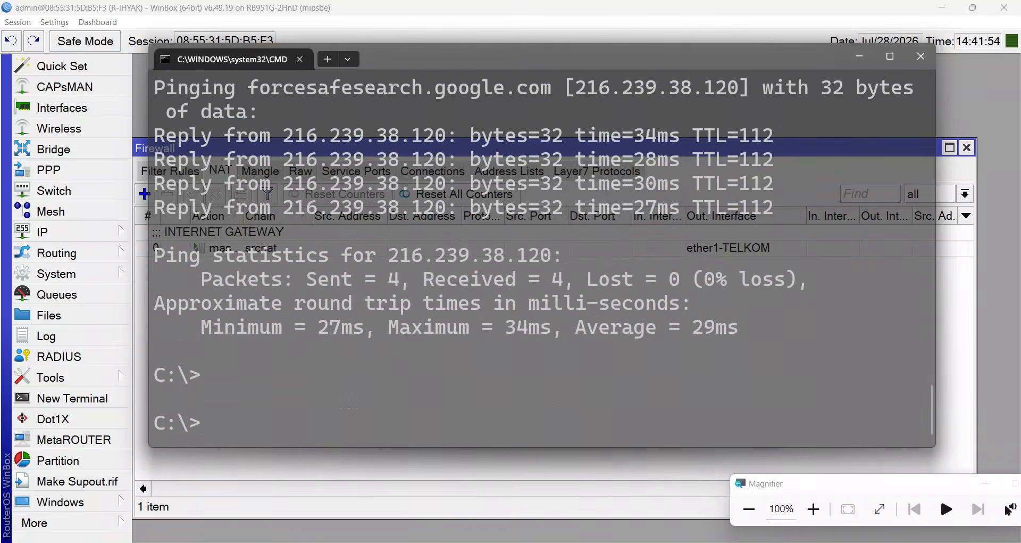
key("alt+Tab")
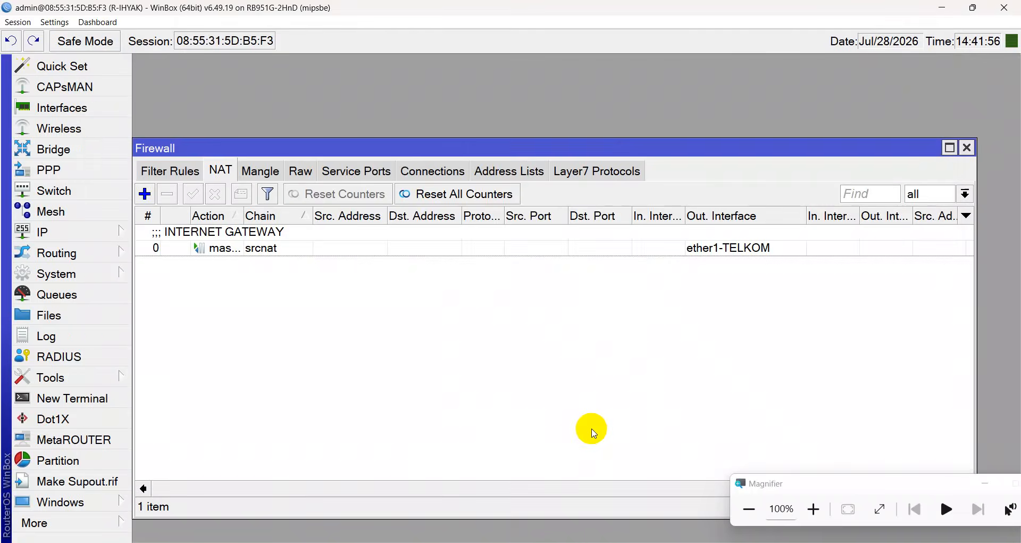
In a new router terminal, skip the licence prompt and ping google.com.
left_click(23, 398)
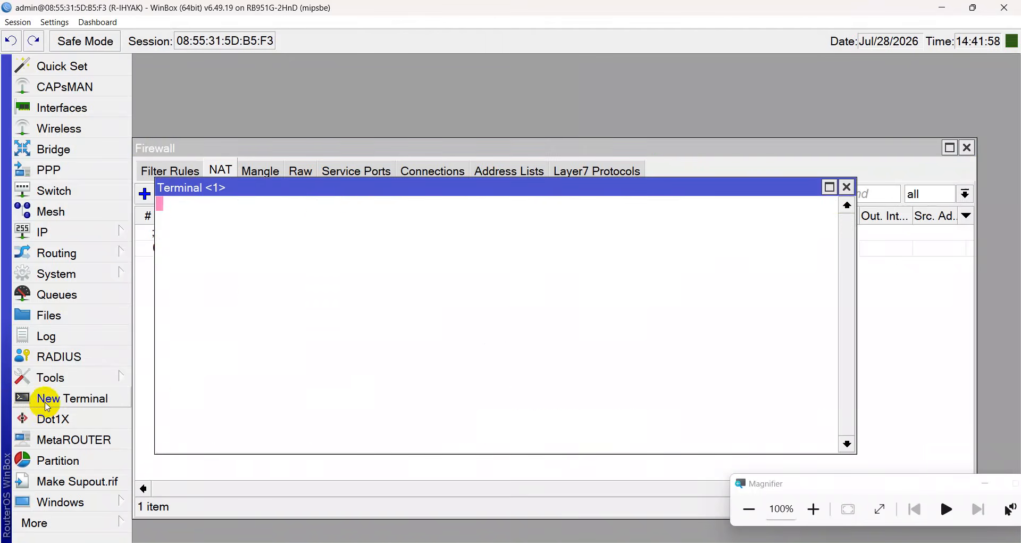
type("n")
key("Return")
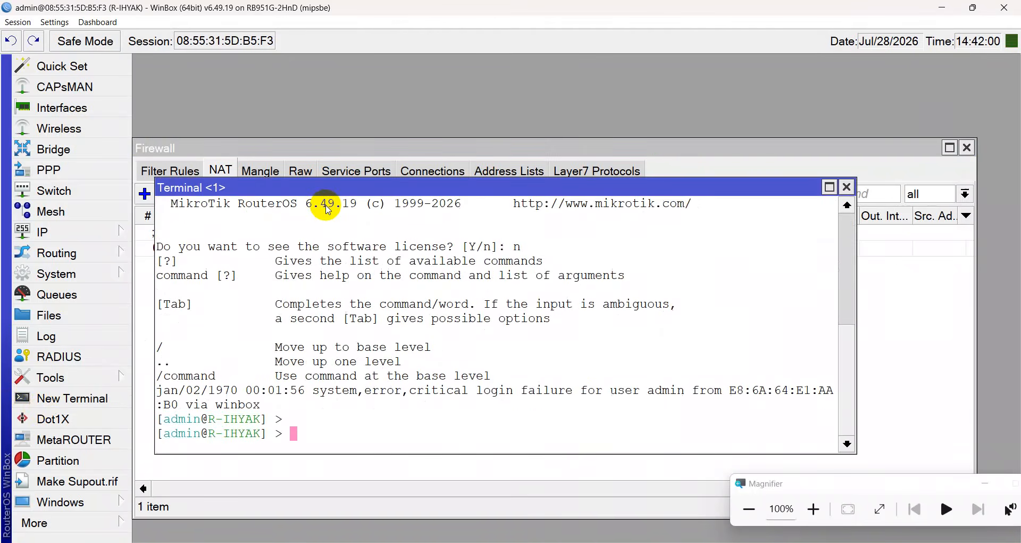
type("PING GOOGLE.COM")
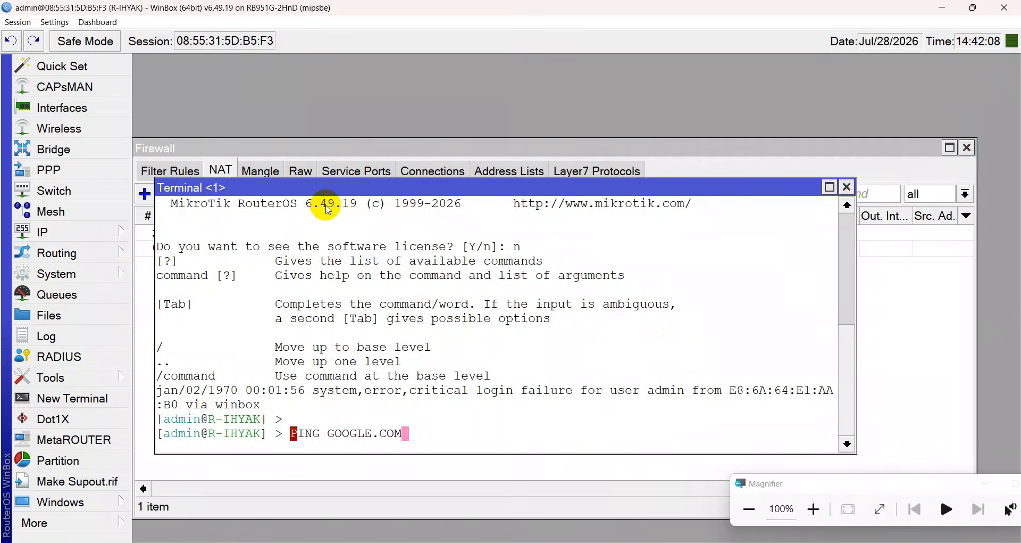
key("Return")
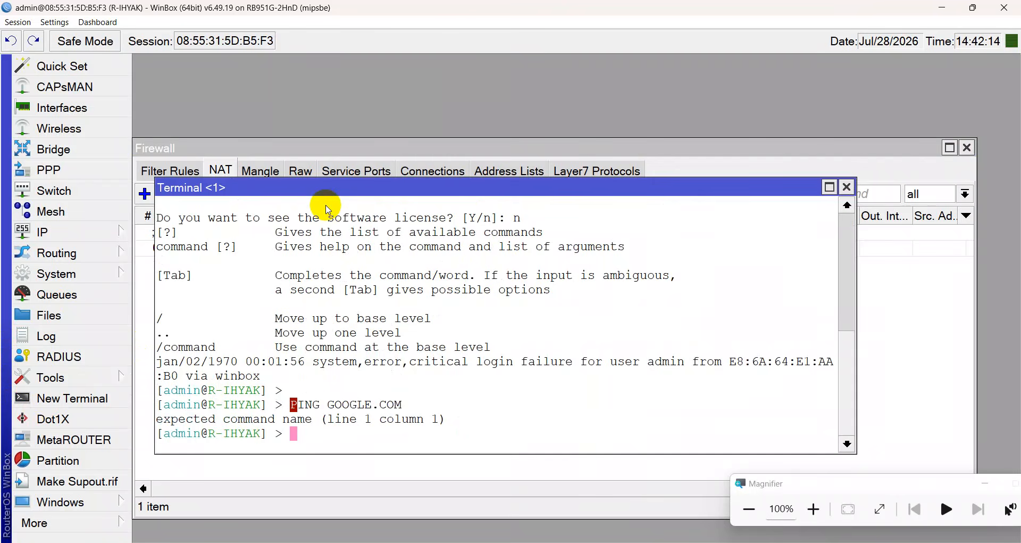
type("ping google.com")
key("Return")
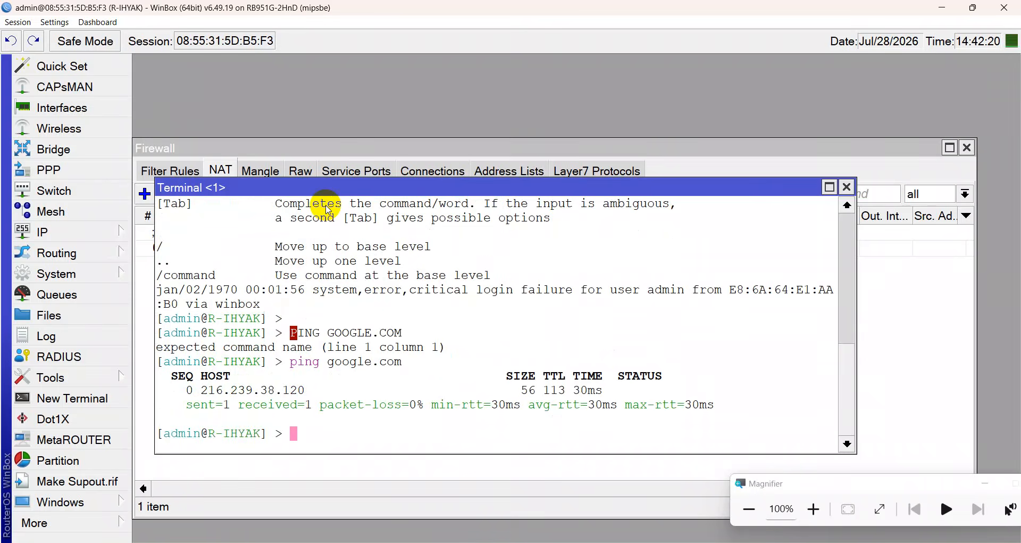
Ping mikrotik.com from the router, stopping after two replies.
type("ping mikrotik")
key("BackSpace")
key("BackSpace")
key("BackSpace")
type("toi")
key("BackSpace")
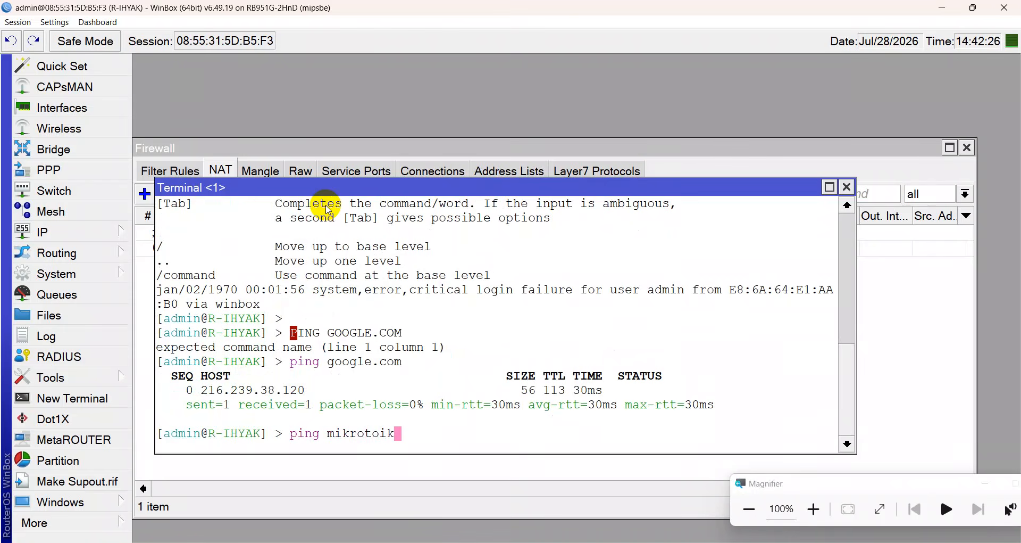
type("ik.com")
key("Return")
key("ctrl+c")
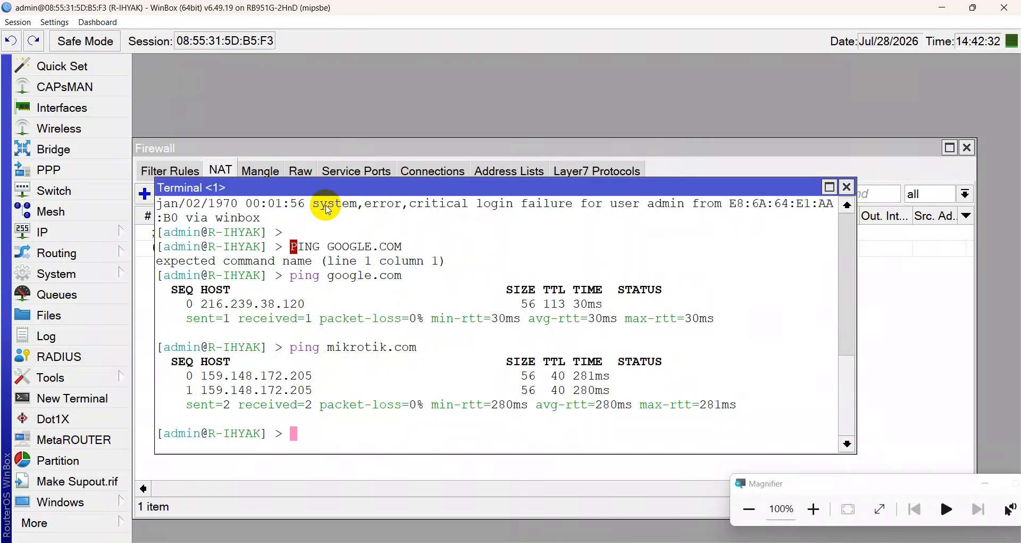
Clear the terminal screen with Ctrl+L, then close the terminal and Firewall windows.
type("cls")
key("Return")
type("clear")
key("Return")
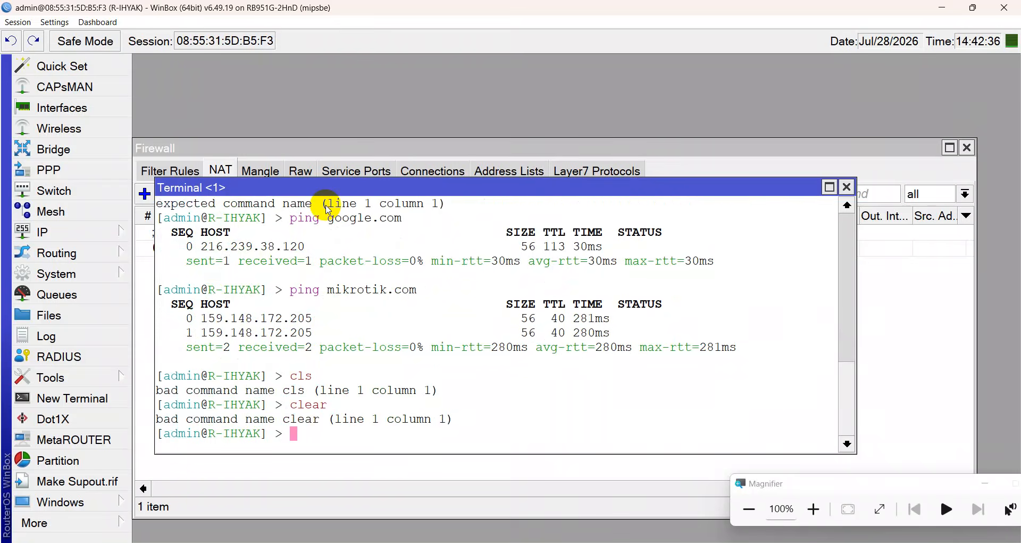
key("ctrl+l")
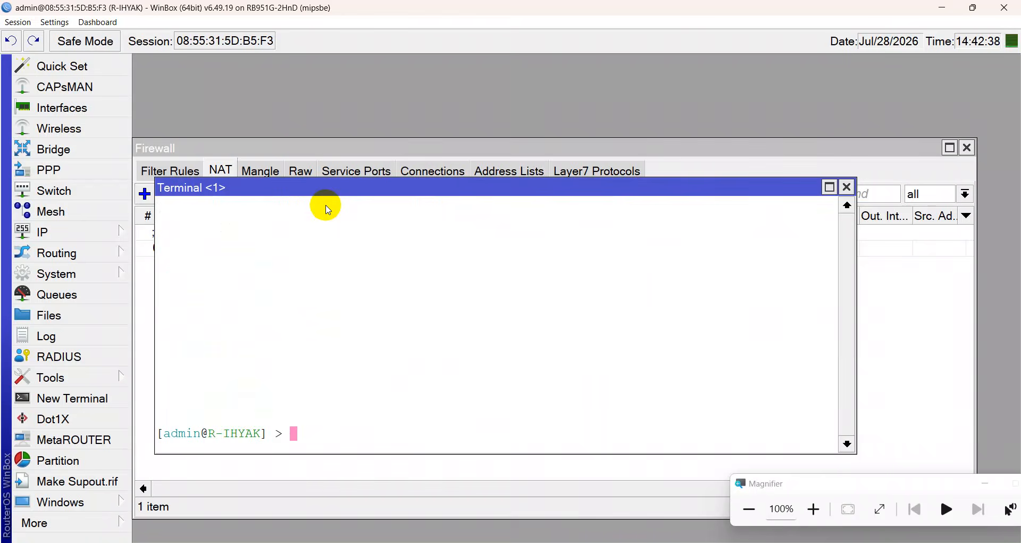
key("ctrl+d")
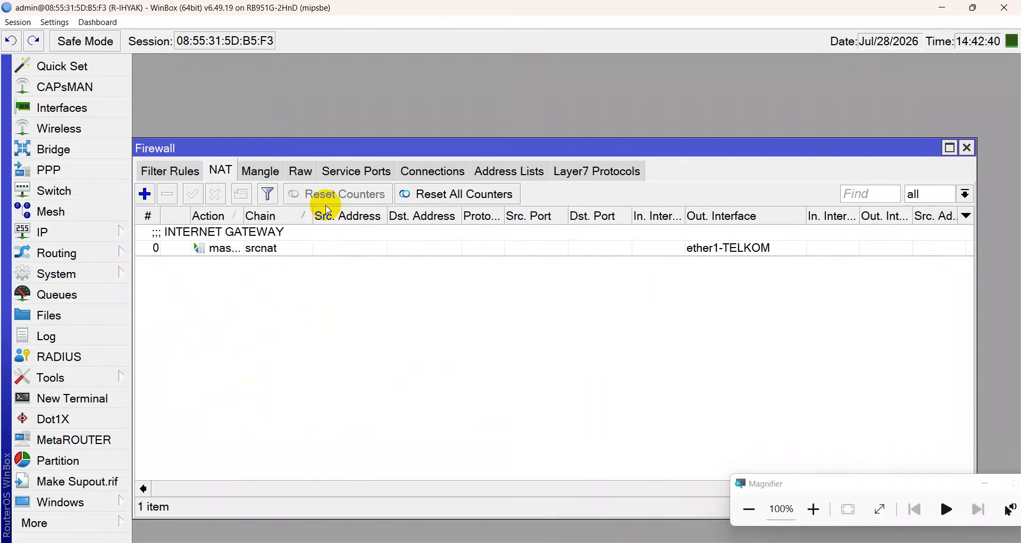
key("Escape")
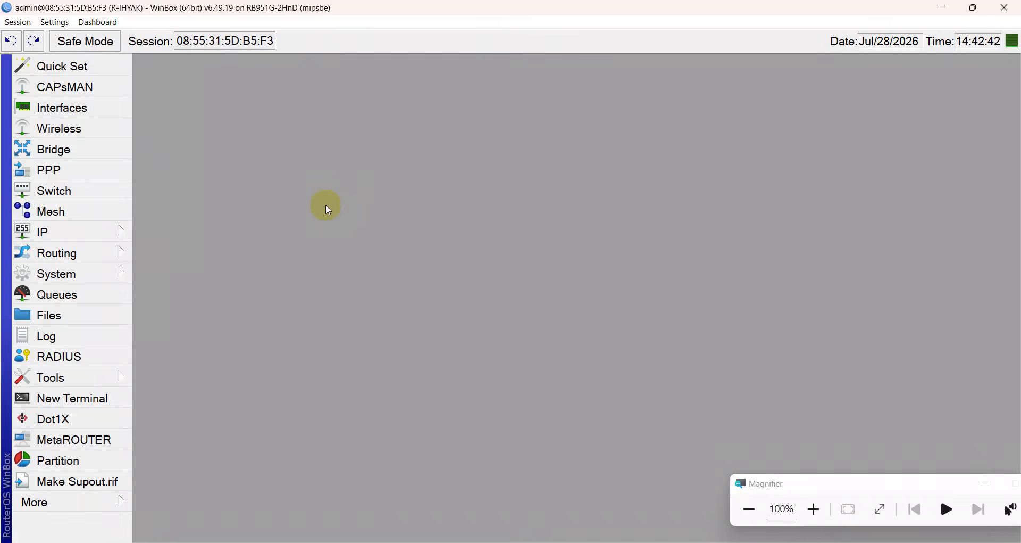
In Chrome, search Google for 'tahu kocek' and show the image results.
key("alt+Tab")
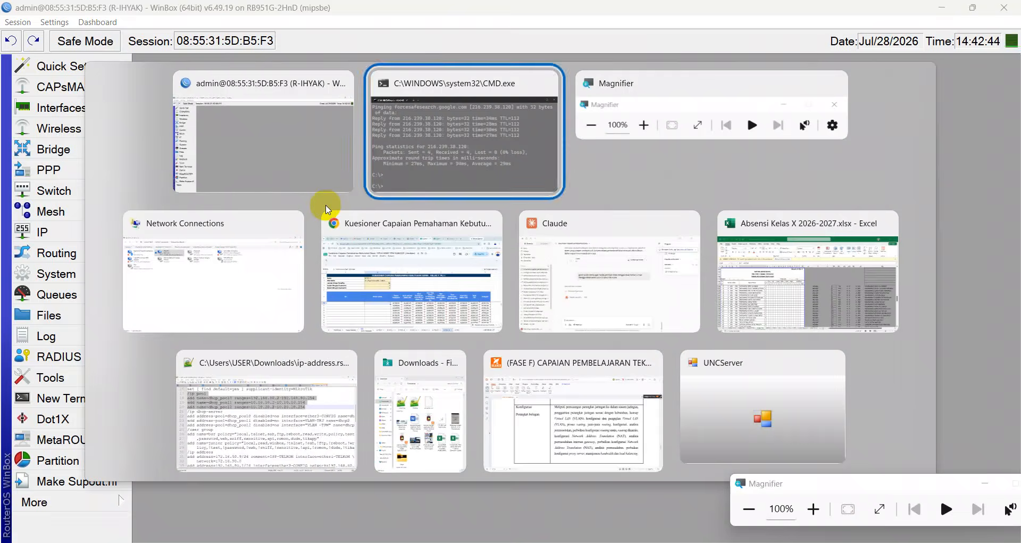
left_click(326, 212)
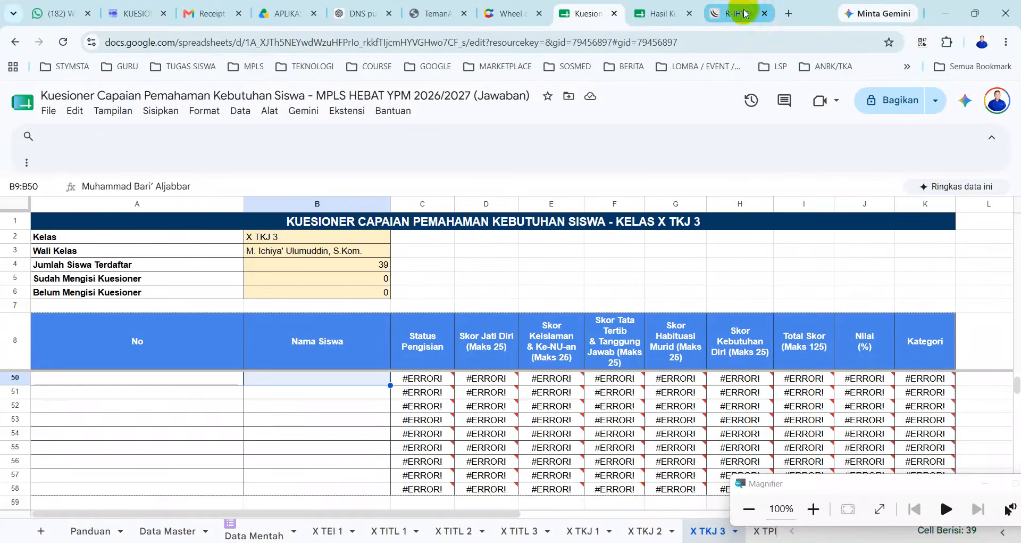
left_click(745, 14)
left_click(645, 38)
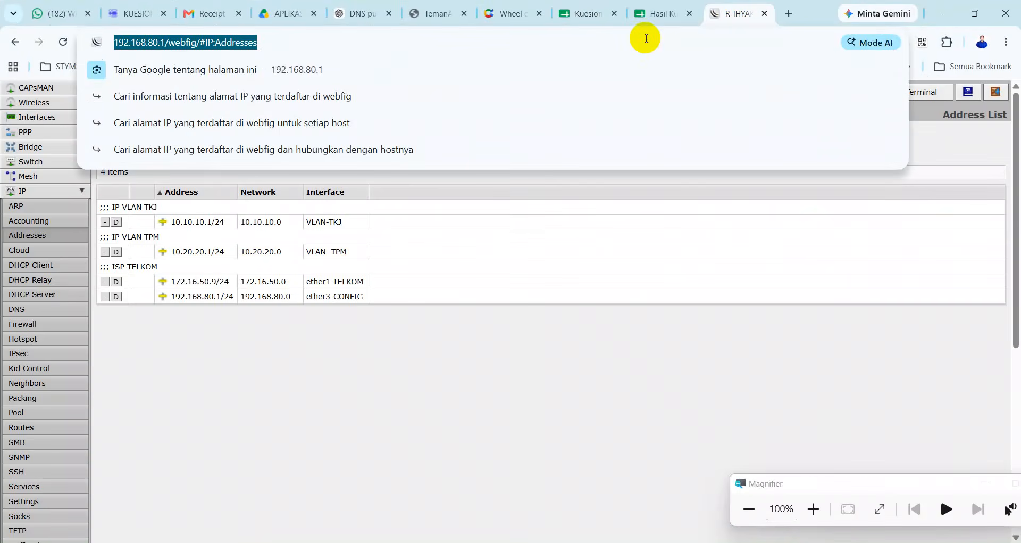
type("tahu")
key("Return")
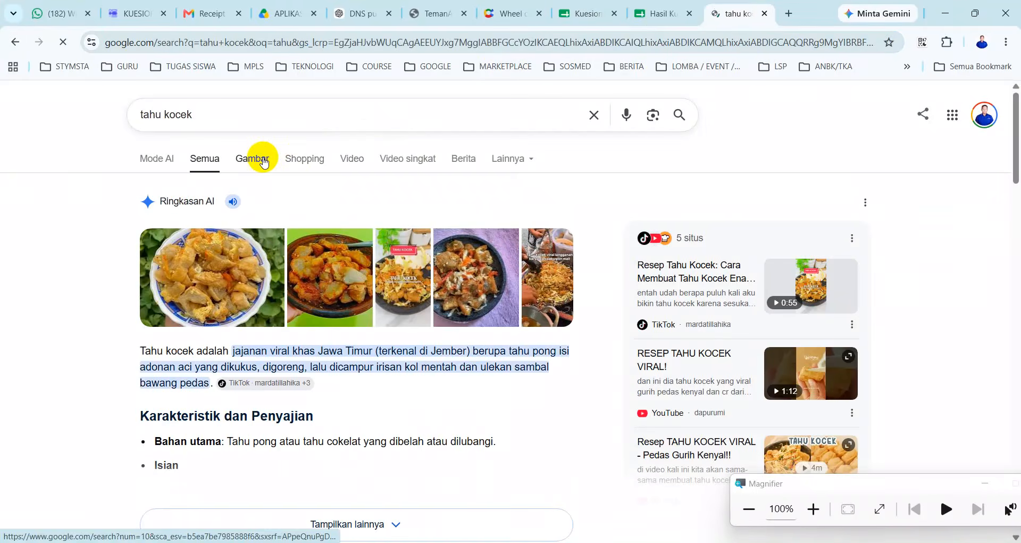
left_click(264, 162)
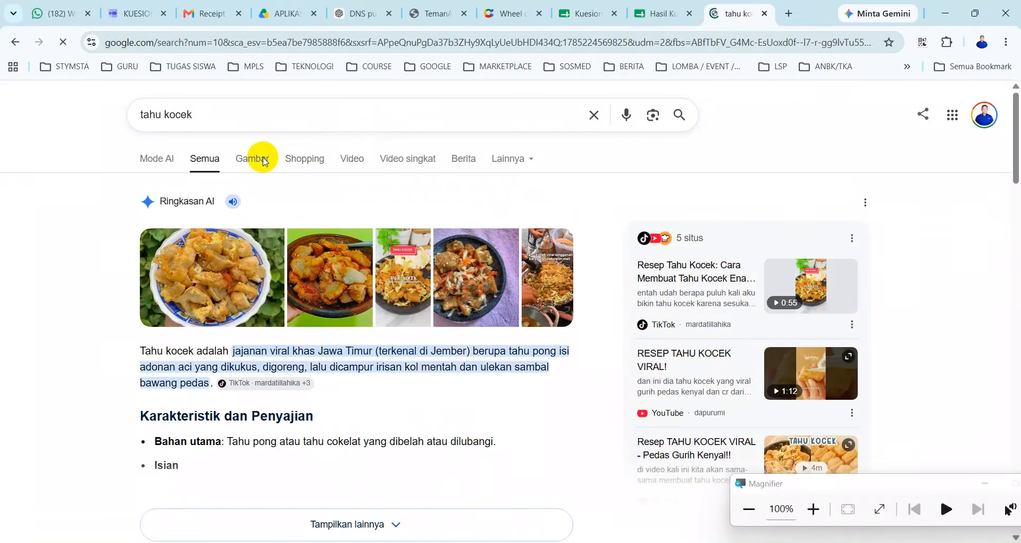
Scroll through the tahu kocek images, then bring Notepad++ back to the front.
scroll(479, 309, "down", 3)
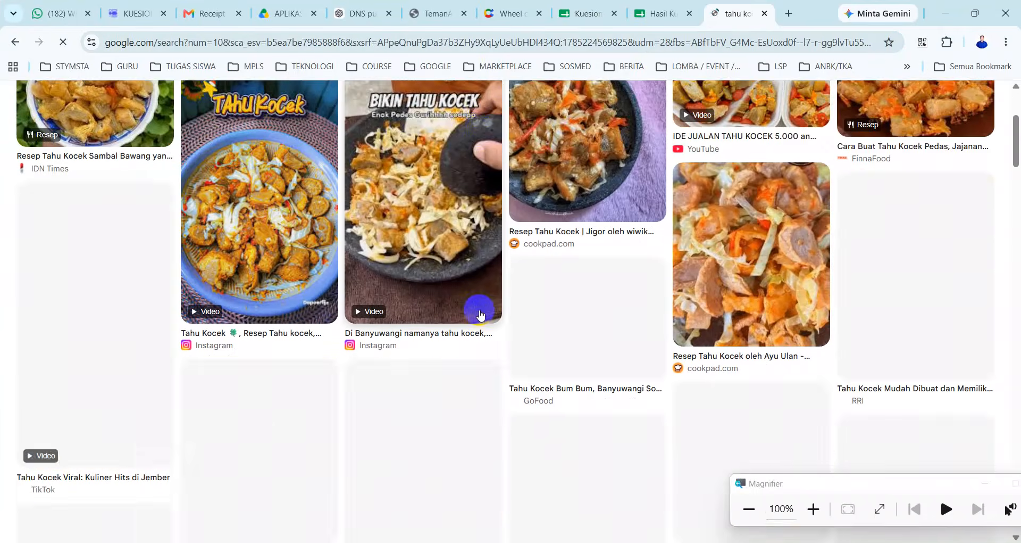
scroll(480, 315, "down", 1)
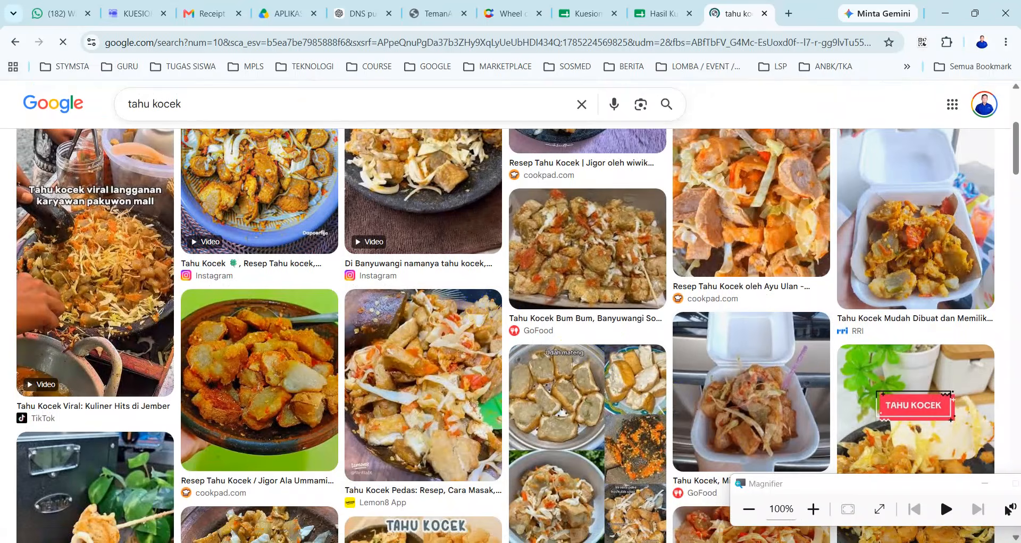
key("alt+Tab")
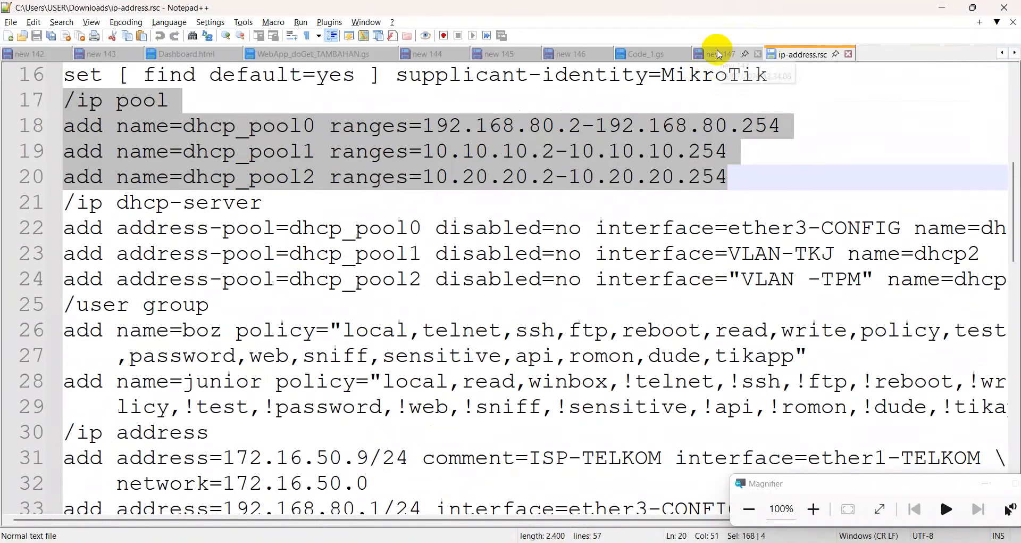
Bookmark lines 1–9 of the 'new 147' checklist in Notepad++, then return to WinBox.
left_click(718, 54)
left_click(52, 77)
left_click(51, 101)
left_click(50, 126)
left_click(52, 151)
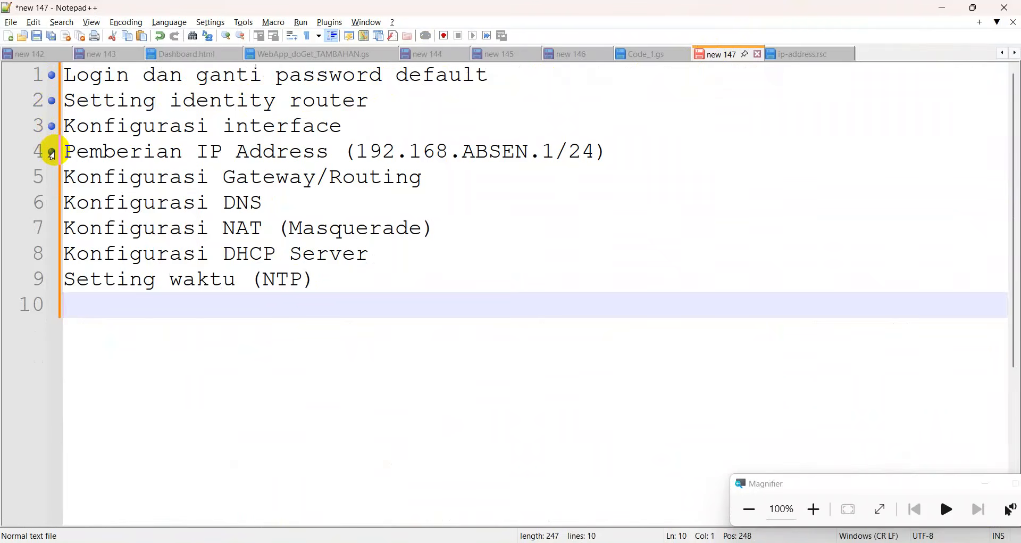
left_click(52, 180)
left_click(52, 205)
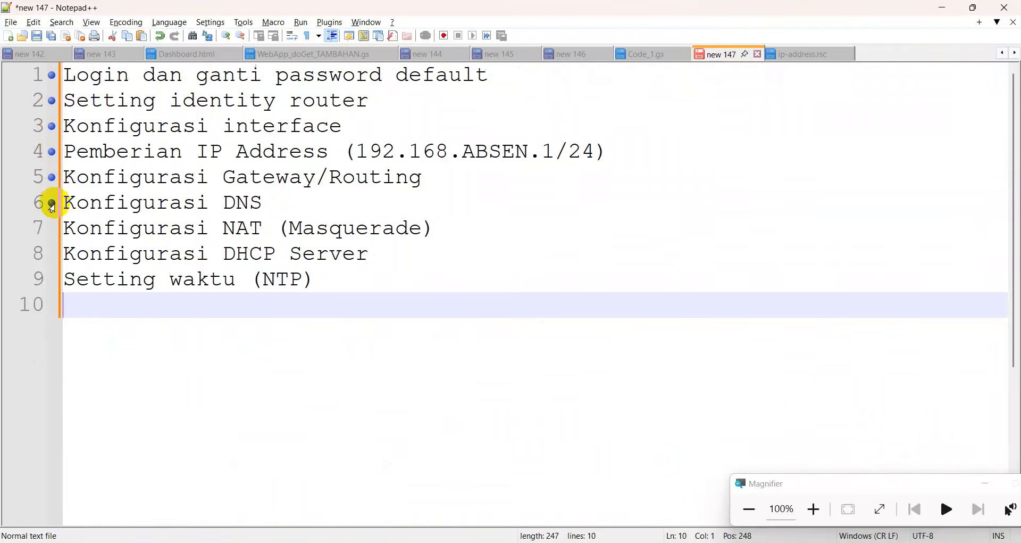
left_click(51, 229)
left_click(50, 254)
left_click(51, 279)
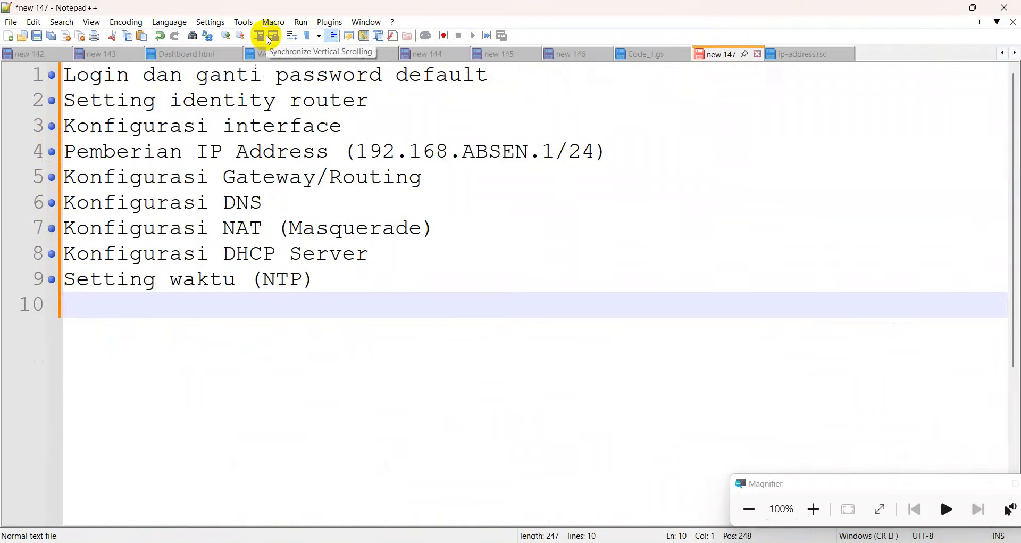
key("alt+Tab")
key("alt+Tab")
key("alt+Tab")
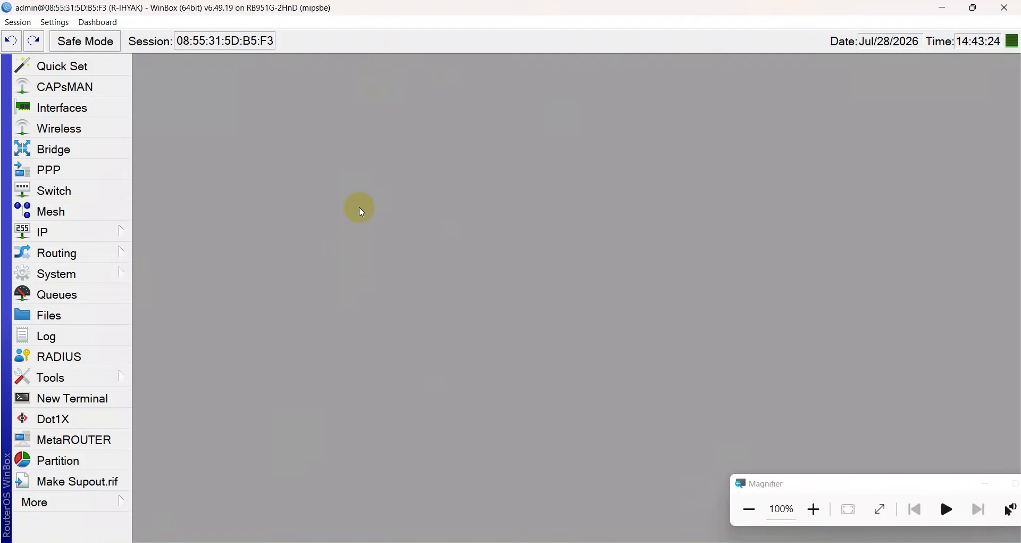
From a new router terminal, ping 0.id.pool.ntp.org and then 1.id.pool.ntp.org.
left_click(100, 400)
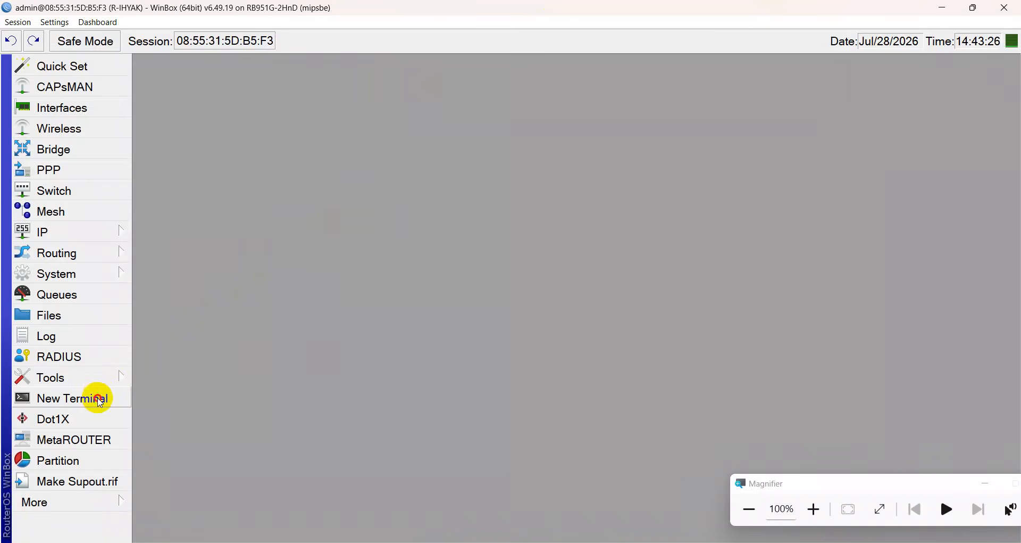
type("ping 0.id.pool.ntp.org")
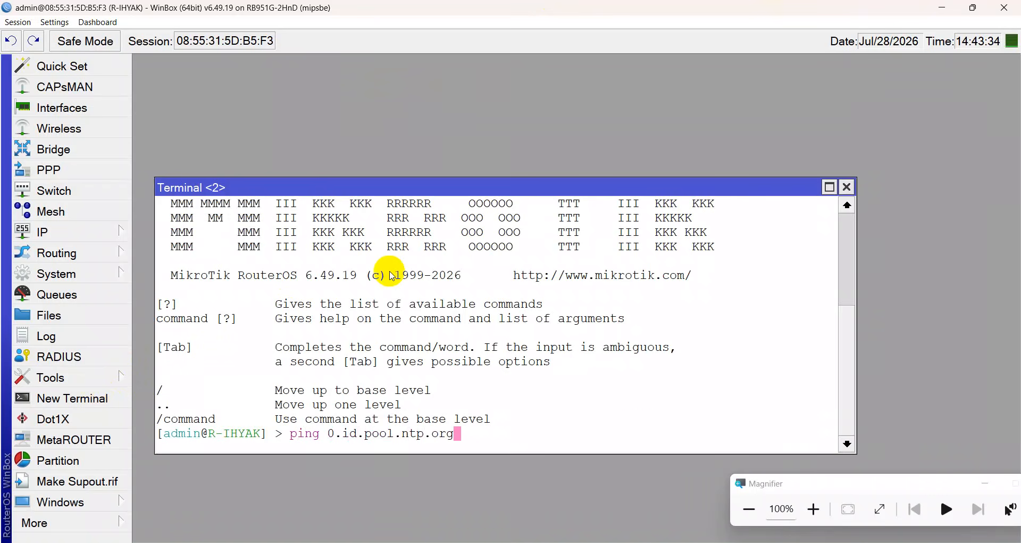
key("Return")
key("ctrl+c")
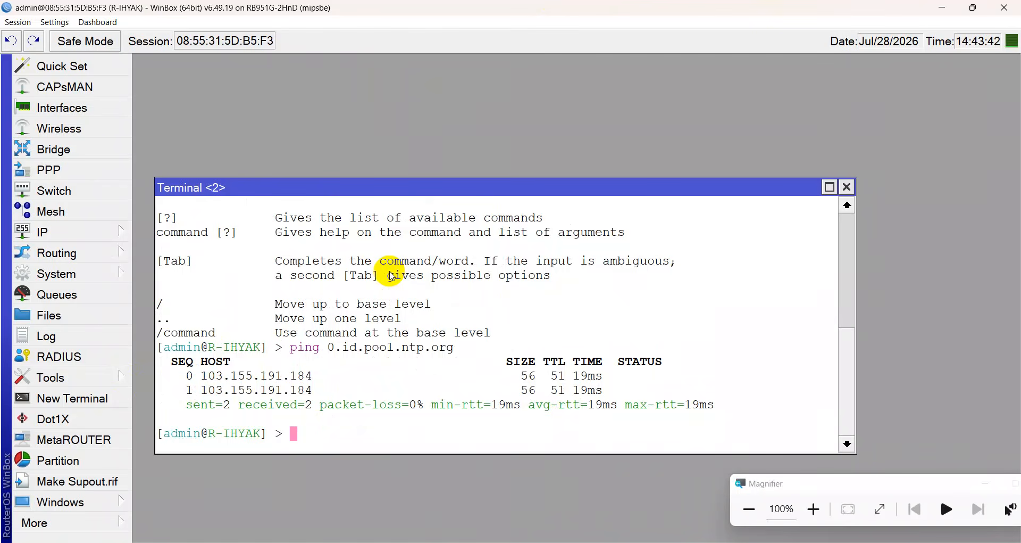
key("Up")
key("Left")
key("Left")
key("Left")
key("Left")
key("Left")
key("Left")
key("Left")
key("Left")
key("Left")
key("Left")
key("Left")
key("Left")
key("Left")
key("Left")
key("Left")
key("Left")
key("Left")
key("Left")
key("Right")
key("Right")
key("BackSpace")
type("1")
key("Return")
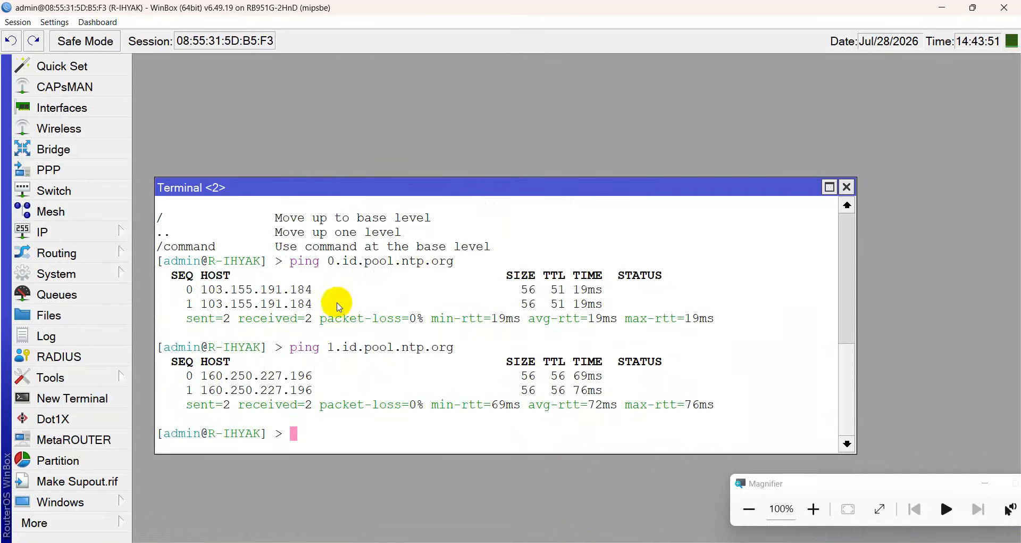
Copy the server address 103.155.191.184 from the ping output.
left_click_drag(313, 291, 202, 290)
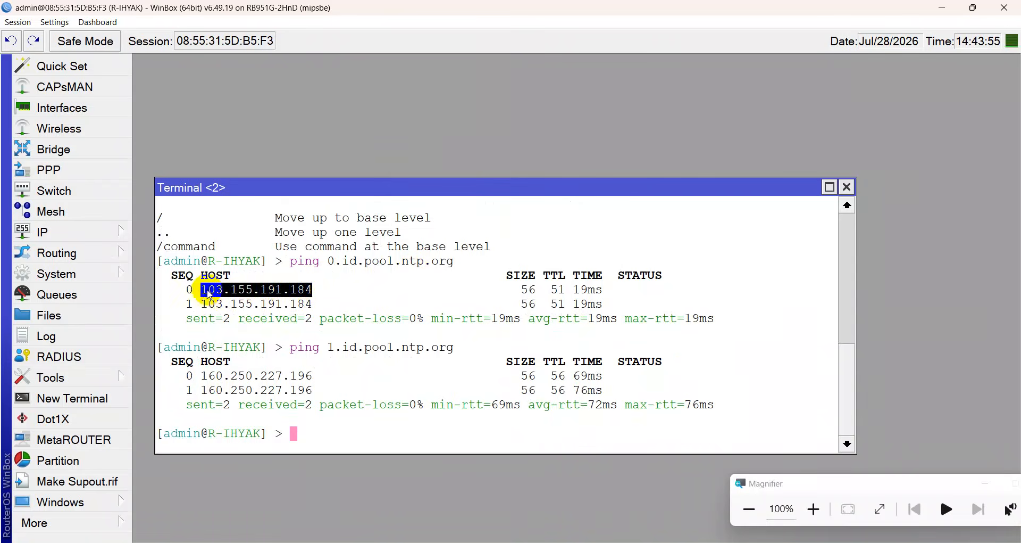
right_click(220, 292)
left_click(223, 296)
left_click(106, 273)
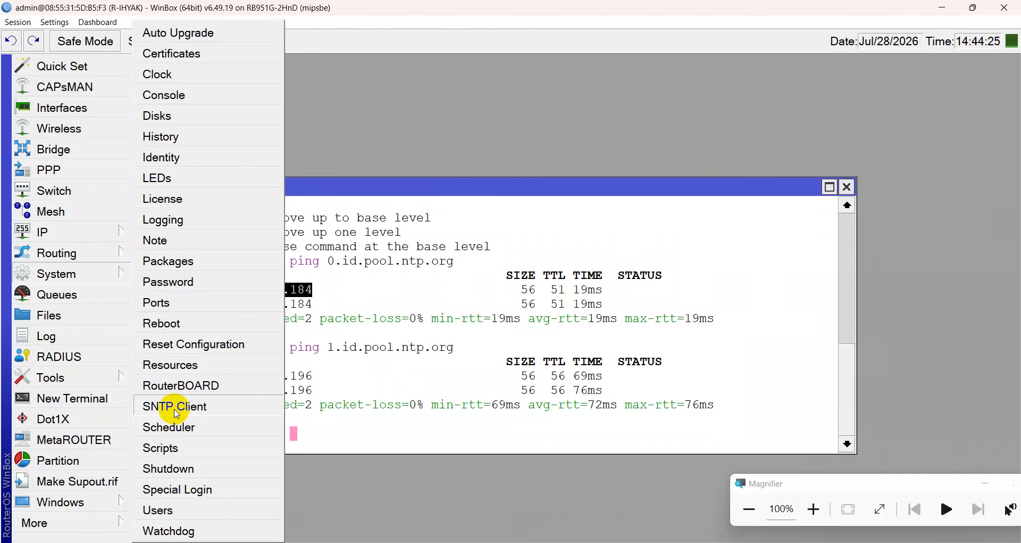
Enable the SNTP client and paste 103.155.191.184 as the primary NTP server.
left_click(176, 409)
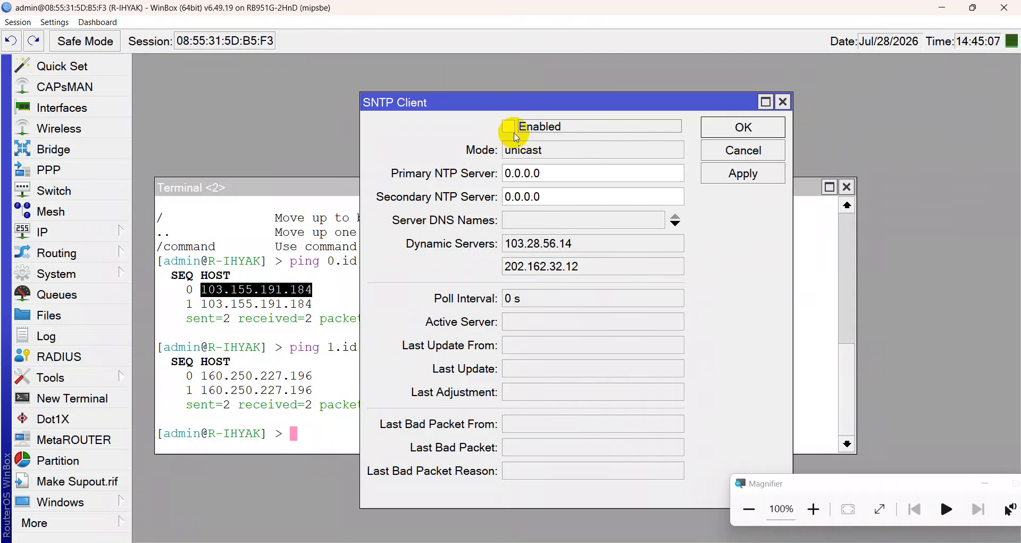
left_click(511, 131)
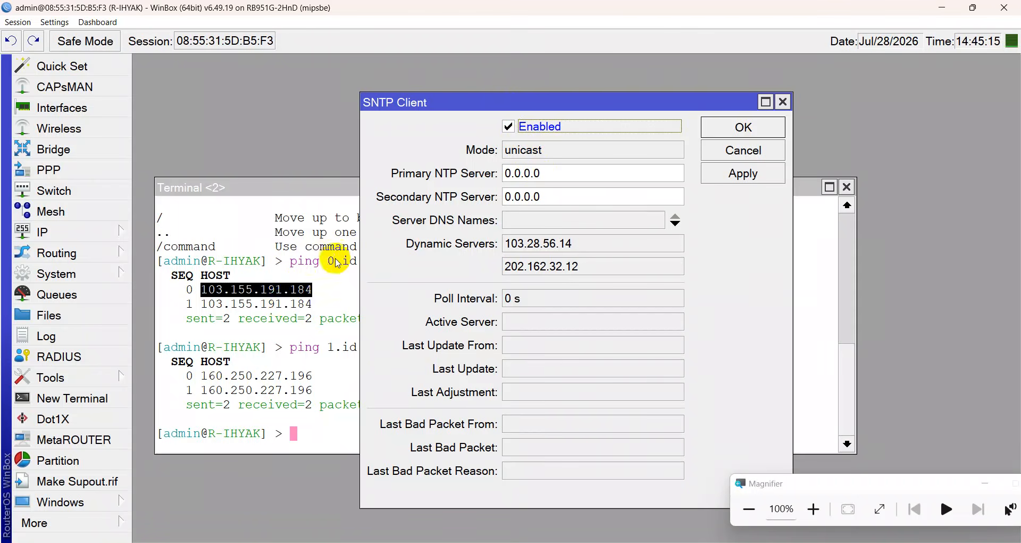
left_click(558, 178)
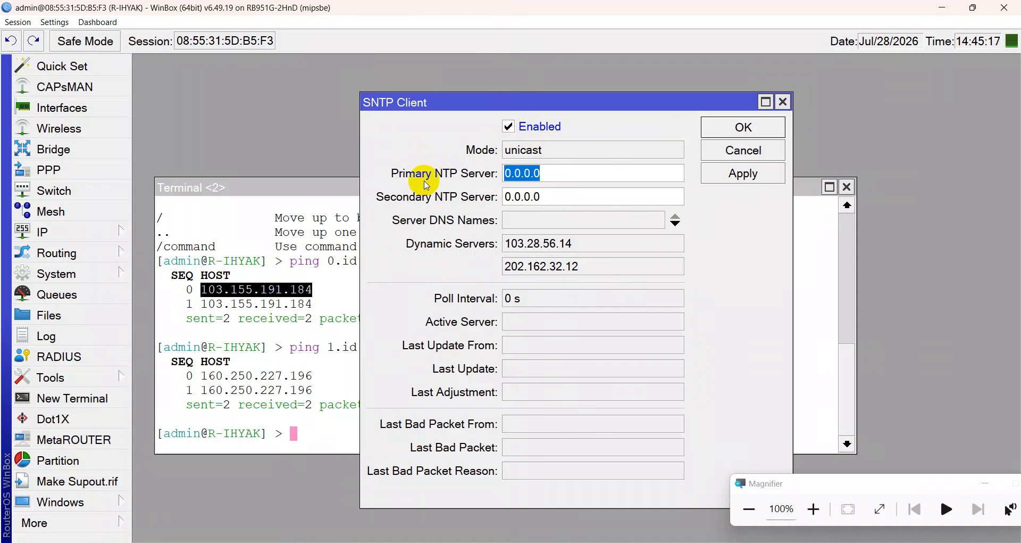
key("ctrl+v")
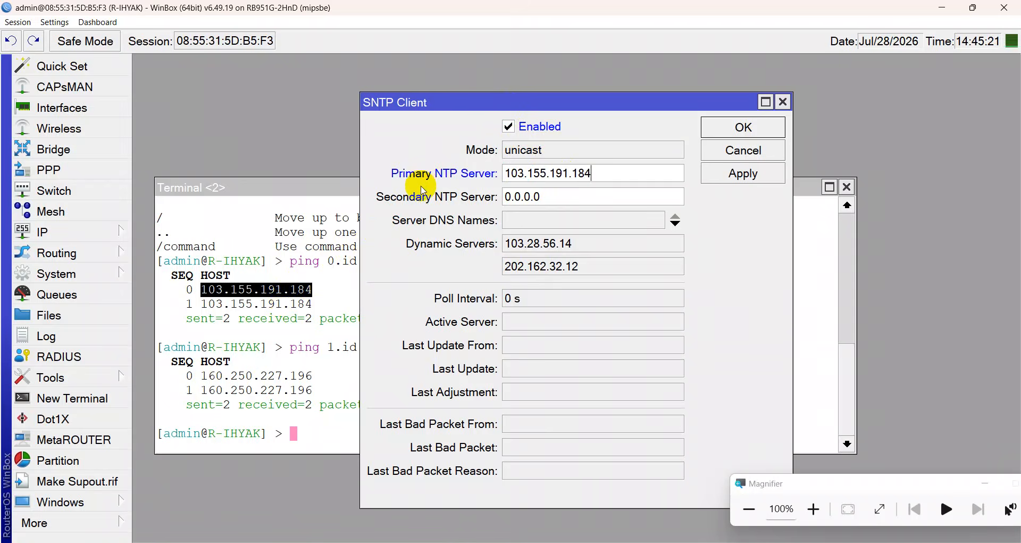
Copy 160.250.227.196 from the ping output and paste it as the secondary NTP server.
left_click(338, 262)
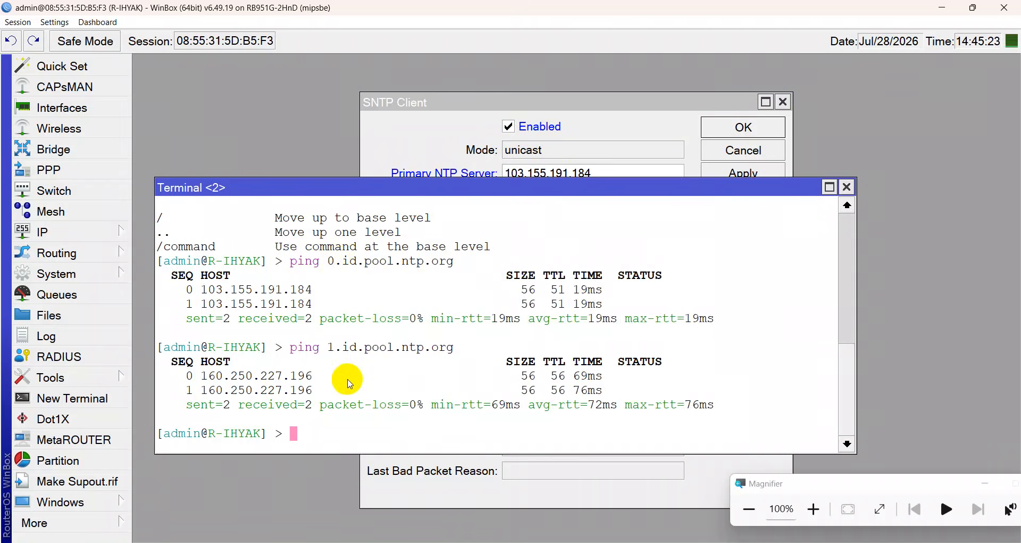
left_click(362, 379)
left_click_drag(361, 379, 206, 382)
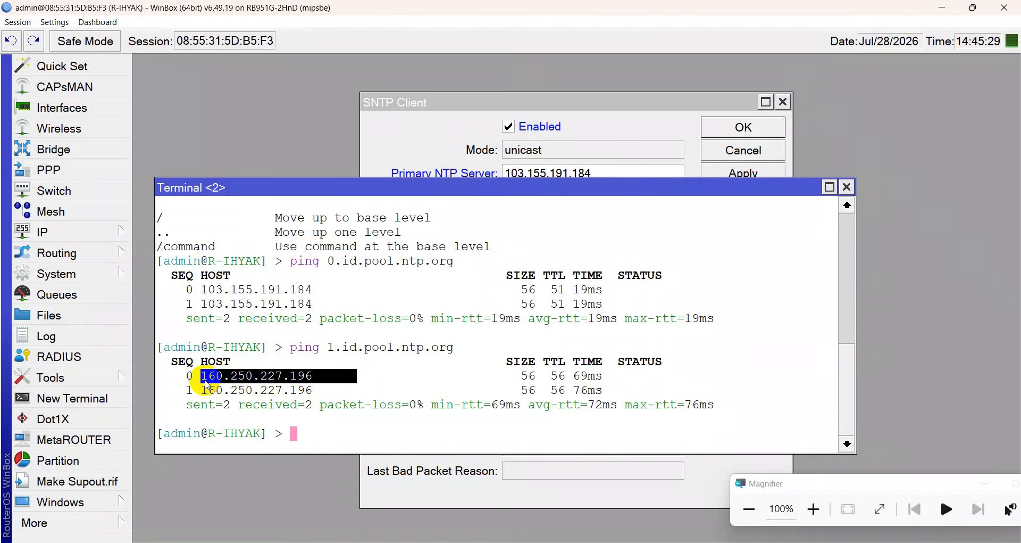
right_click(207, 381)
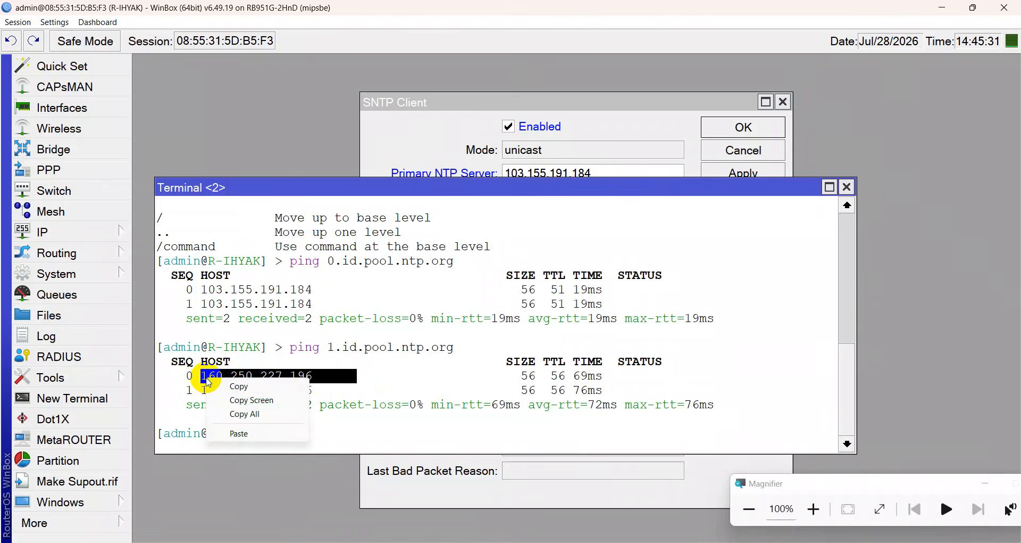
left_click(223, 386)
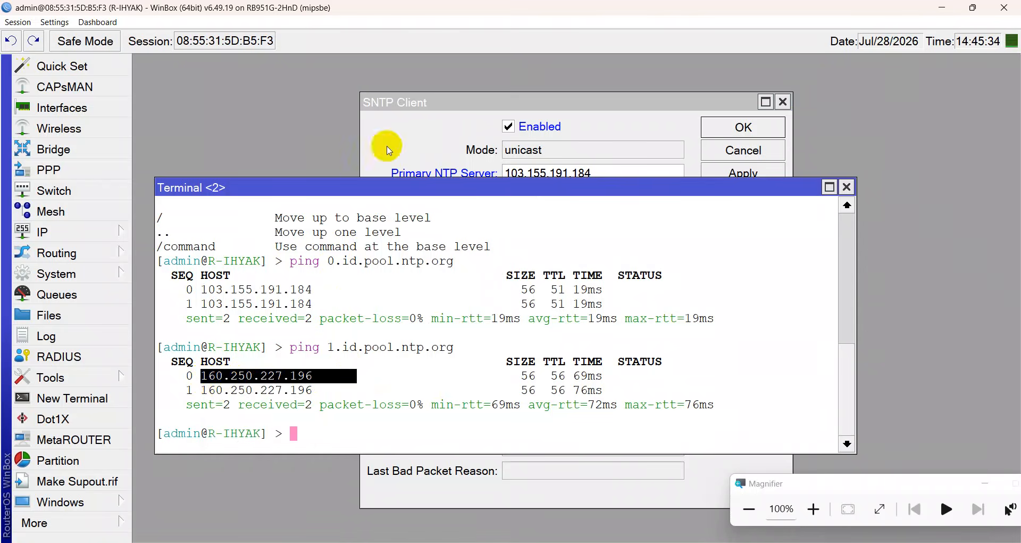
left_click(387, 146)
left_click(511, 202)
key("ctrl+a")
key("ctrl+v")
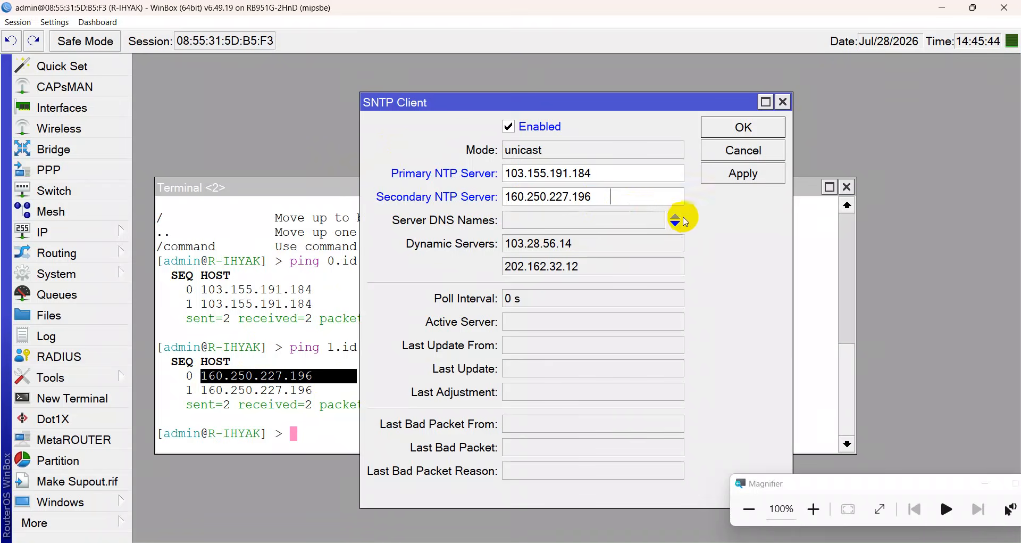
Strip the secondary address's trailing spaces, apply and save, then rerun the ping to 0.id.pool.ntp.org.
left_click(737, 174)
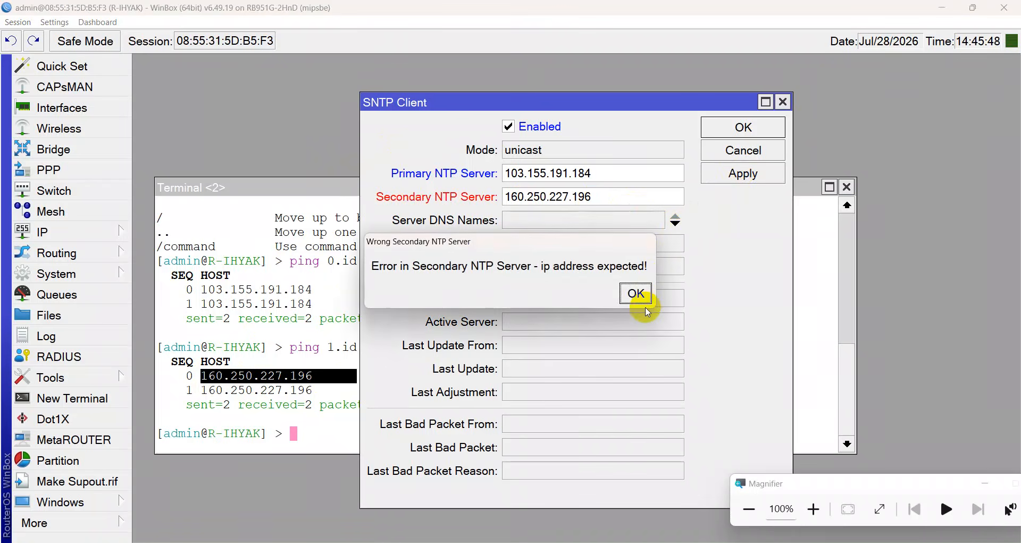
left_click(636, 293)
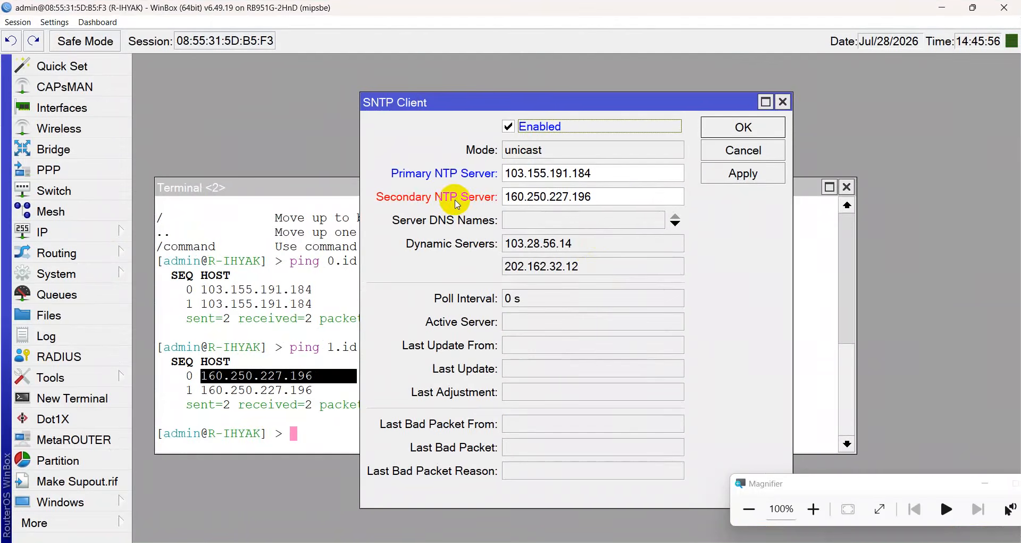
left_click(631, 195)
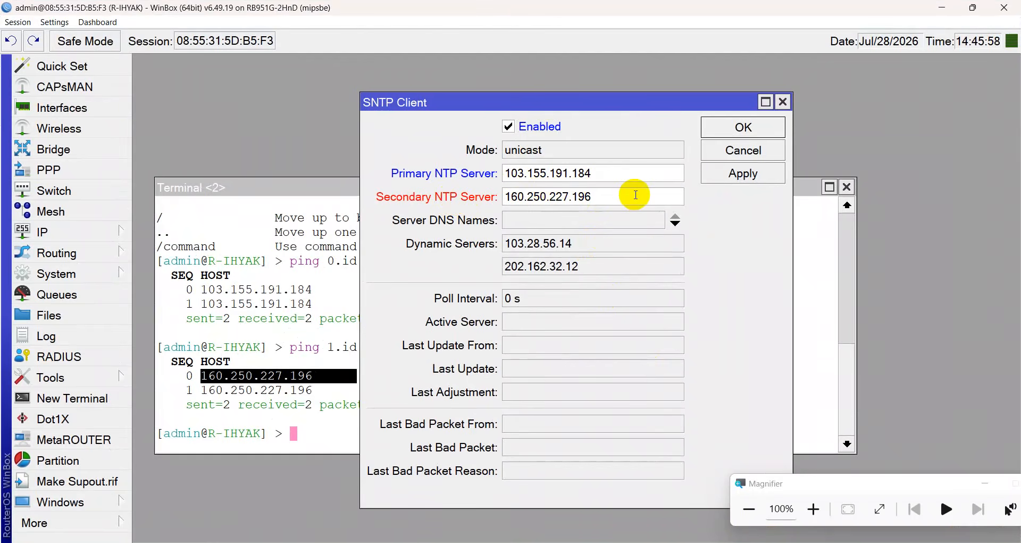
key("BackSpace")
key("BackSpace")
key("BackSpace")
key("BackSpace")
key("BackSpace")
key("BackSpace")
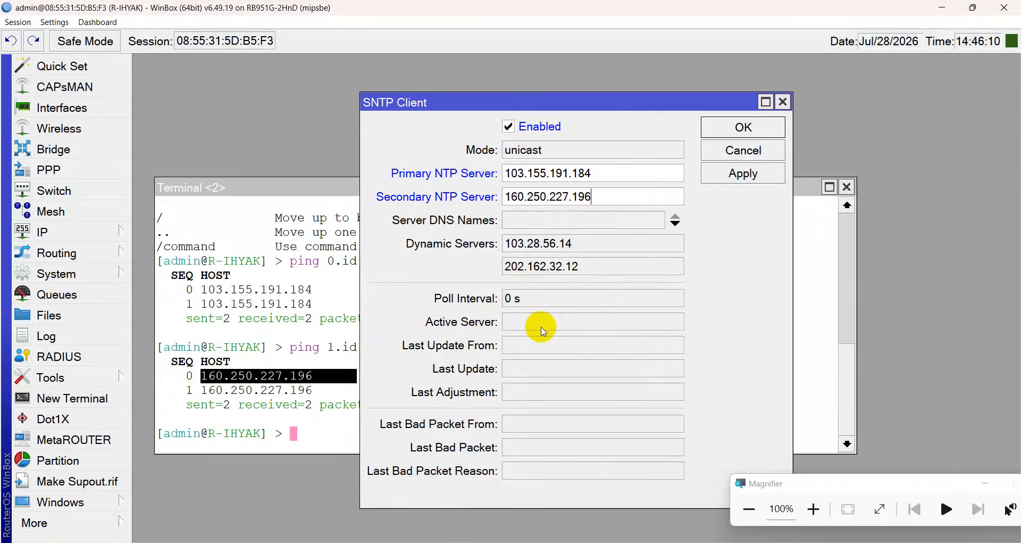
left_click(728, 179)
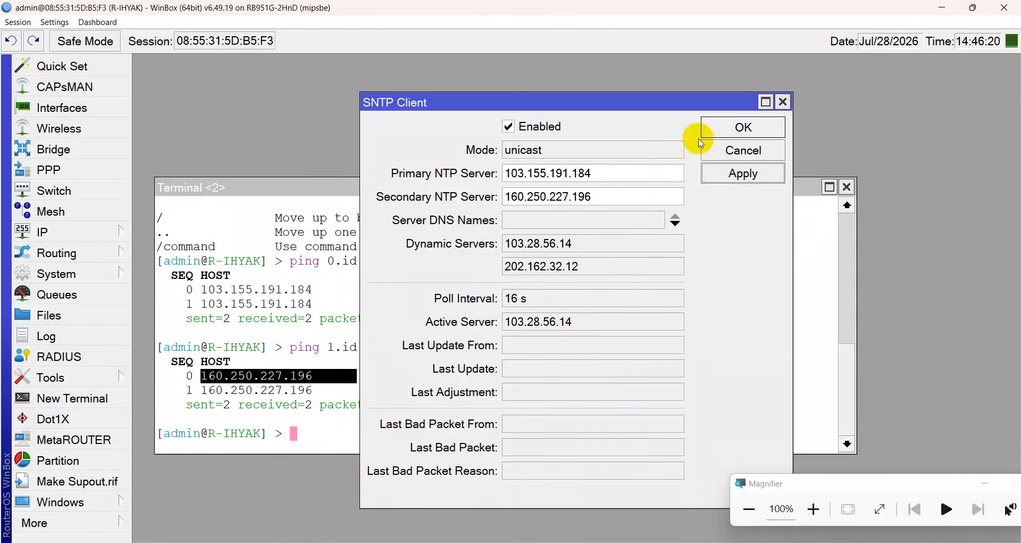
left_click(708, 127)
key("Up")
key("Up")
key("Return")
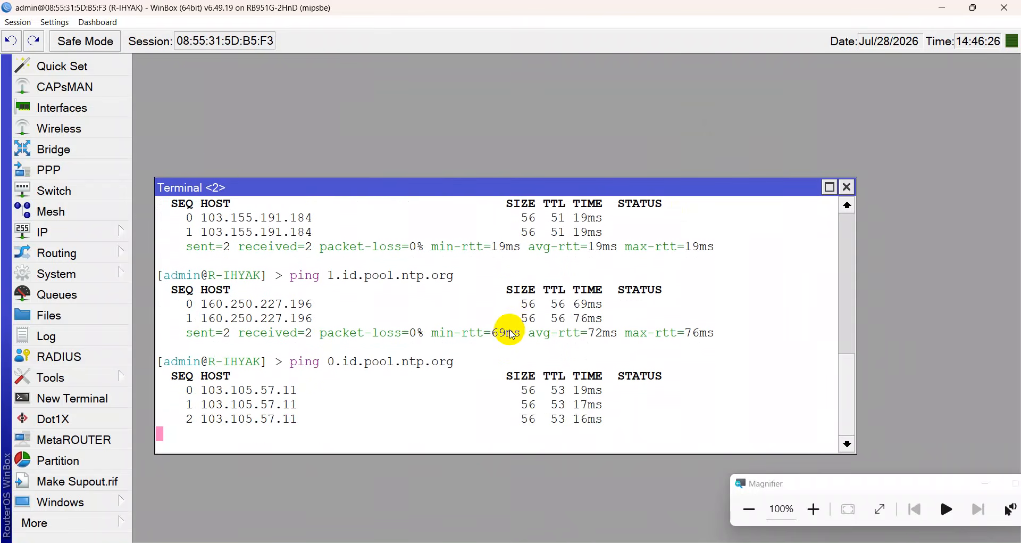
Briefly disable the ether1-TELKOM interface, then enable it again while the ping runs.
left_click(62, 107)
left_click(269, 229)
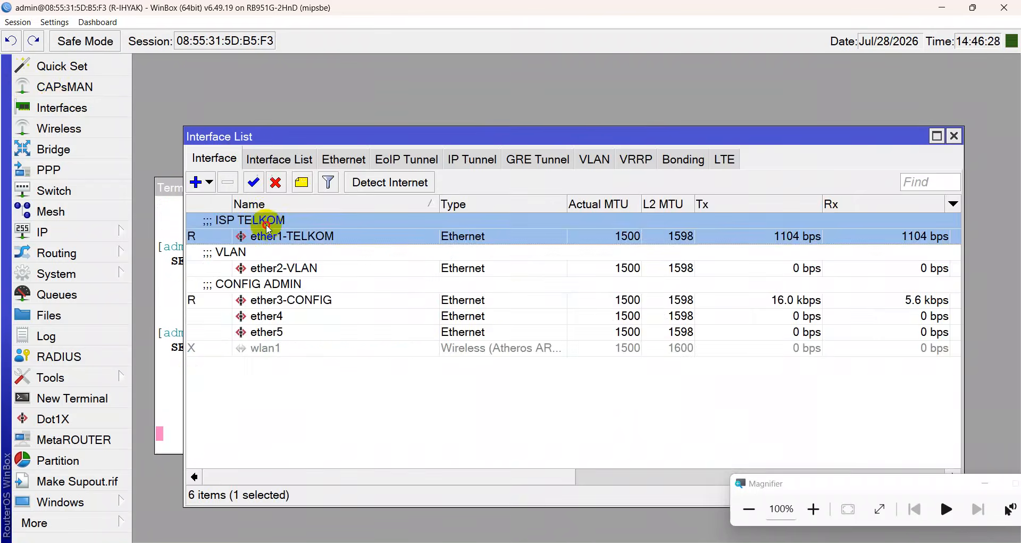
left_click(275, 181)
left_click(170, 285)
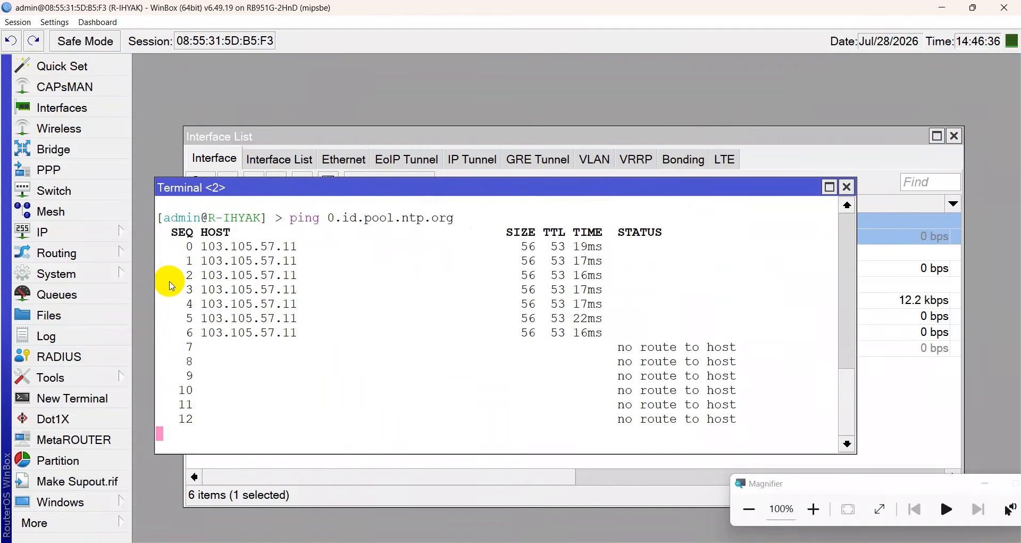
left_click(334, 137)
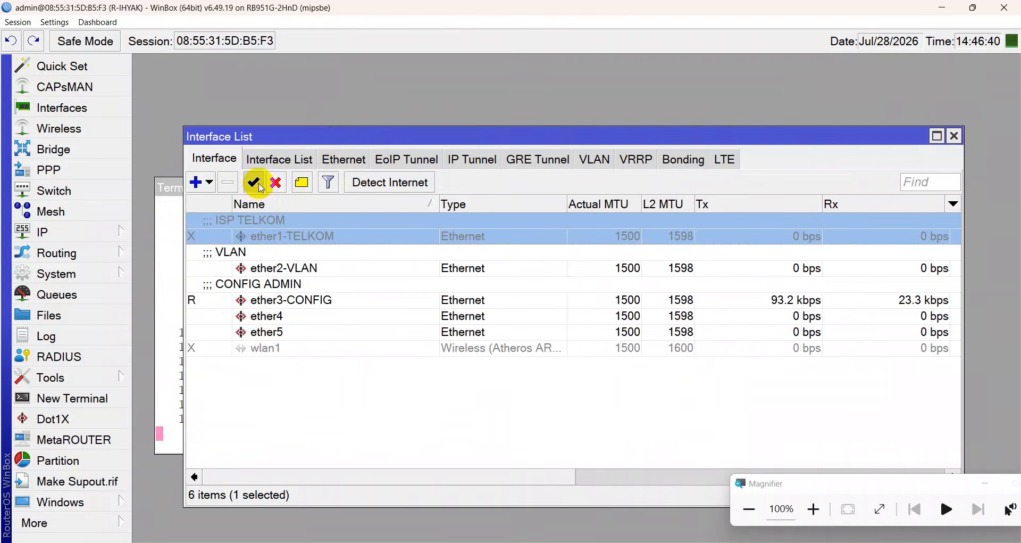
left_click(253, 182)
left_click(164, 288)
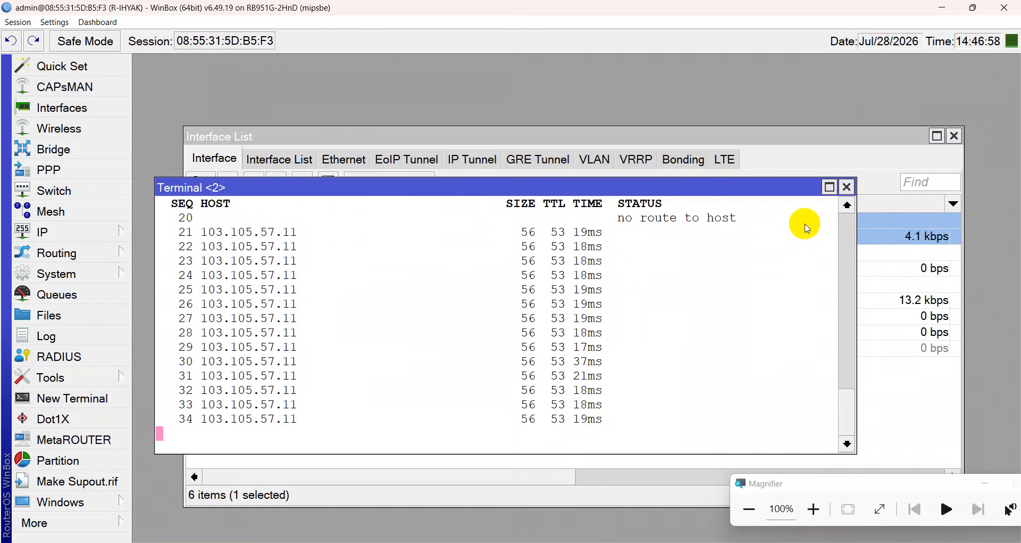
Close the ping terminal and Interface List windows, leaving an empty WinBox workspace.
left_click(848, 190)
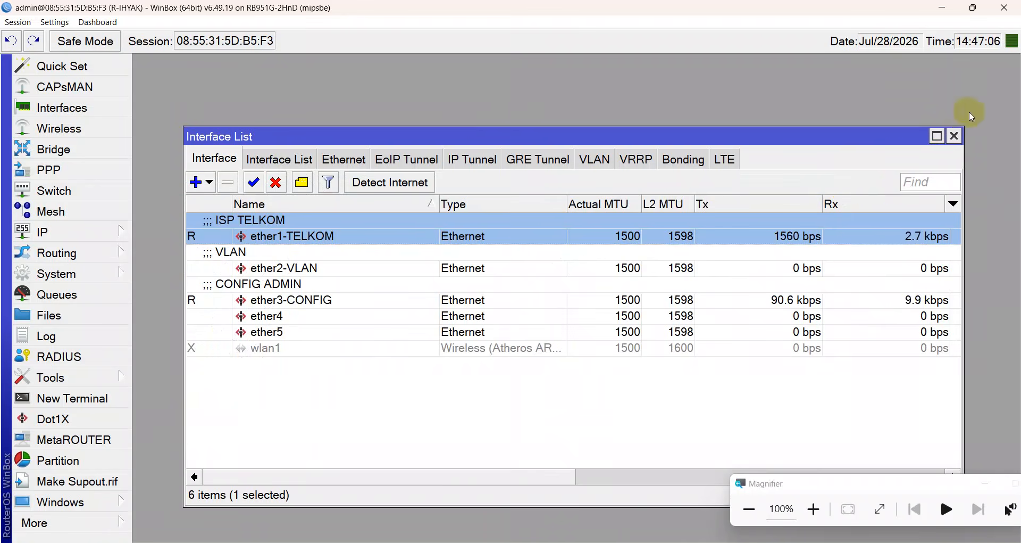
left_click(955, 136)
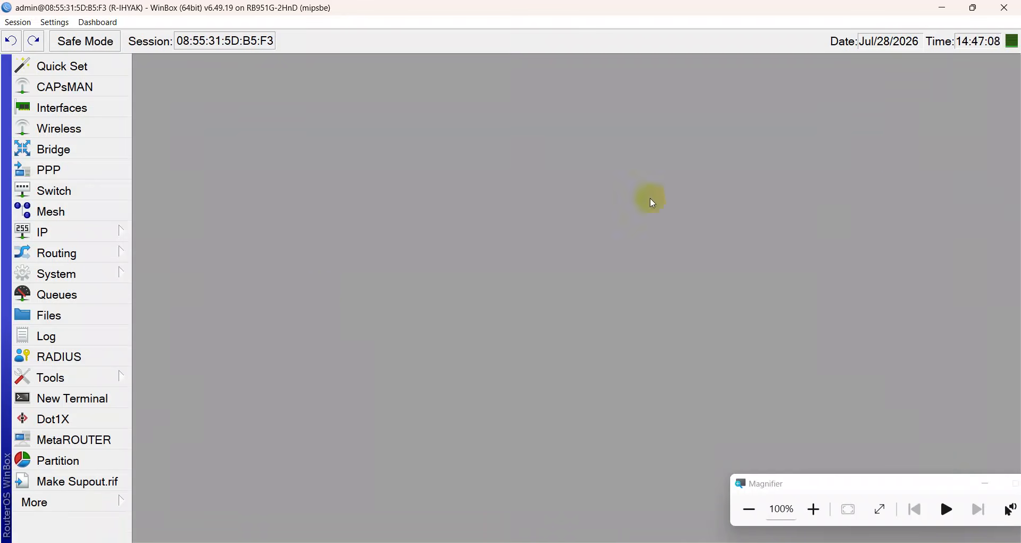
left_click(114, 375)
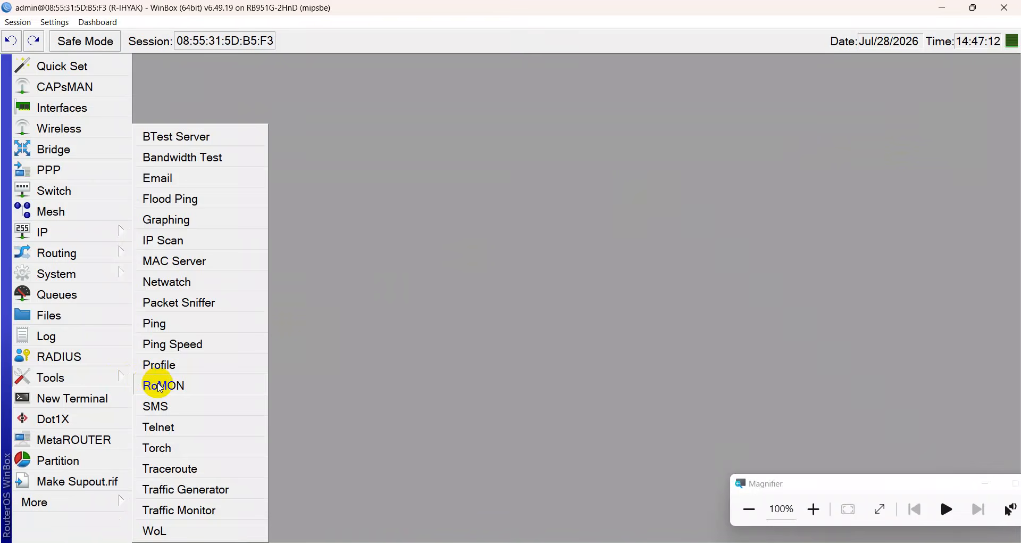
left_click(399, 310)
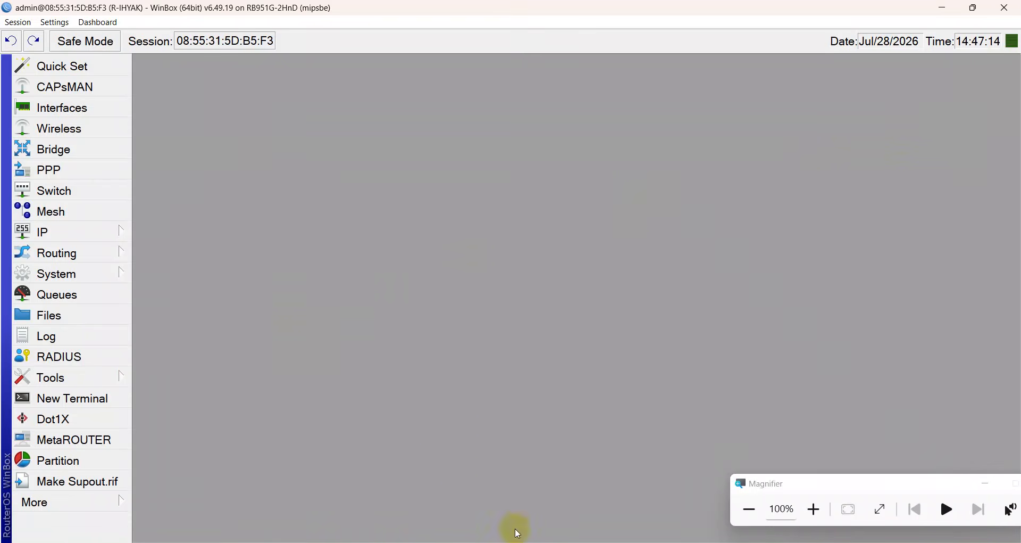
mouse_move(630, 542)
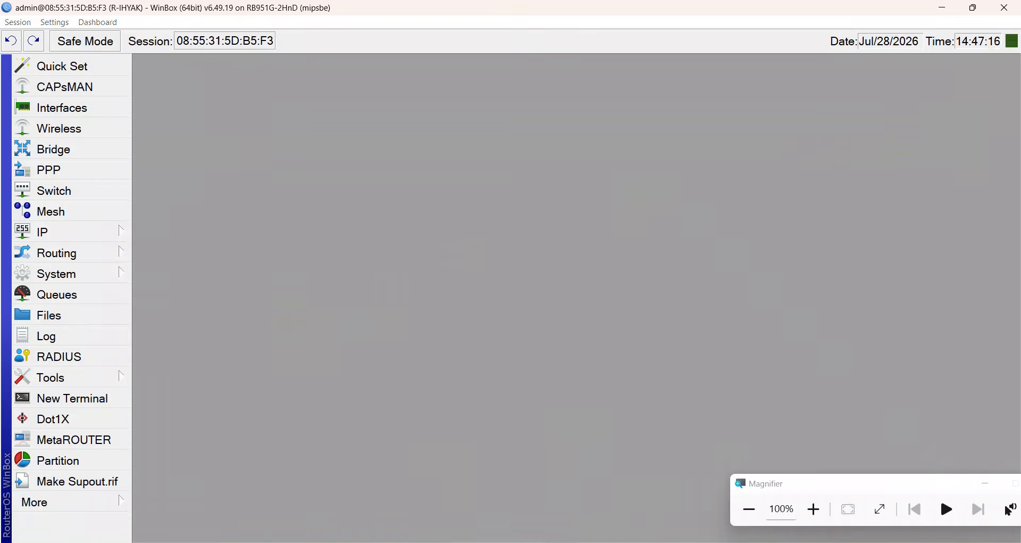
left_click(513, 542)
Search Google for 'romon' and read the all-results explanation of Router Management Overlay Network.
key("ctrl+a")
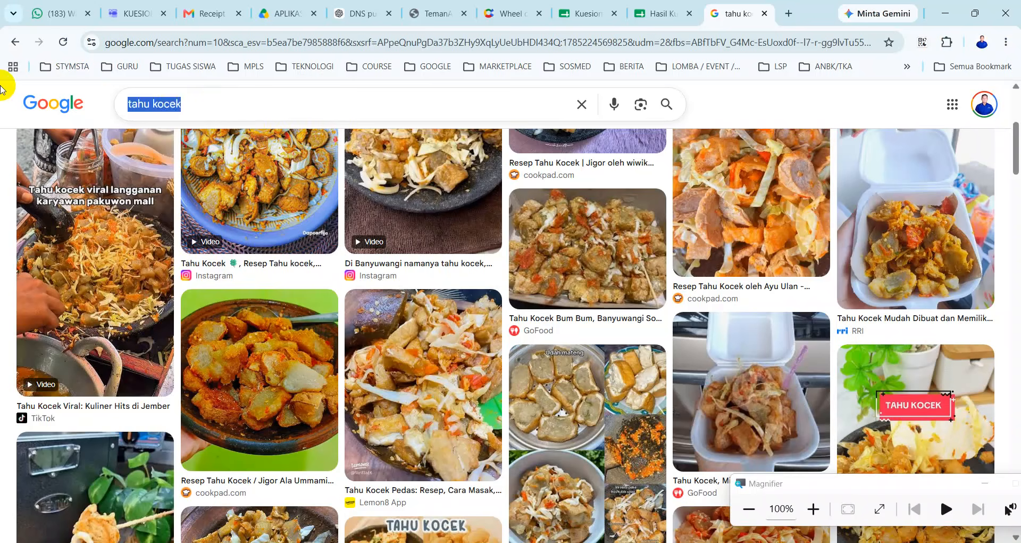
type("romon")
key("Return")
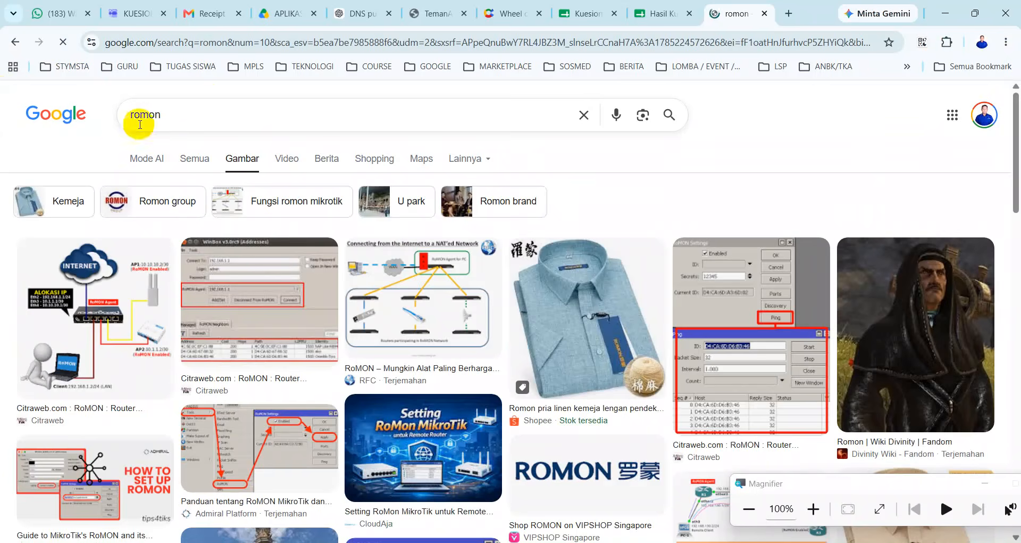
left_click(195, 159)
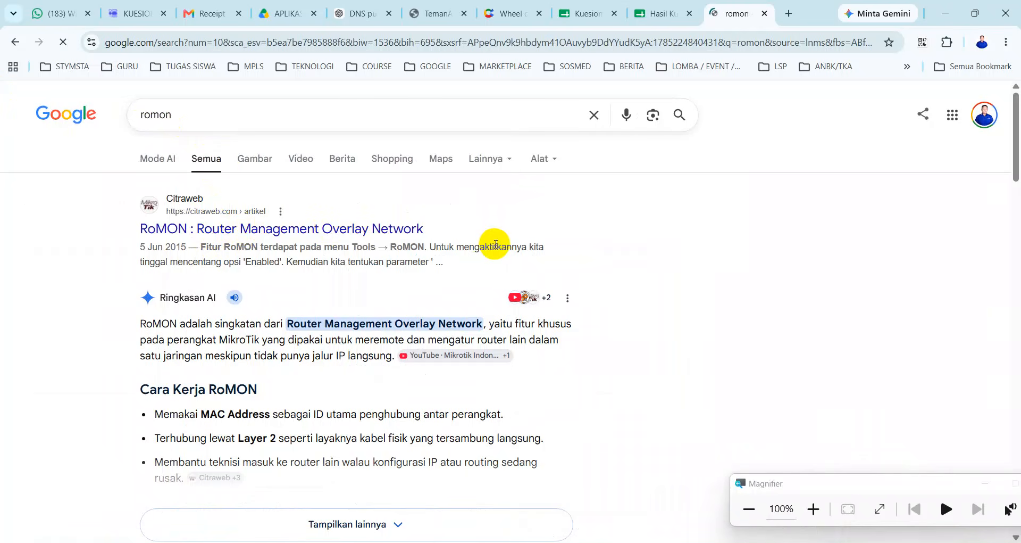
key("super+plus")
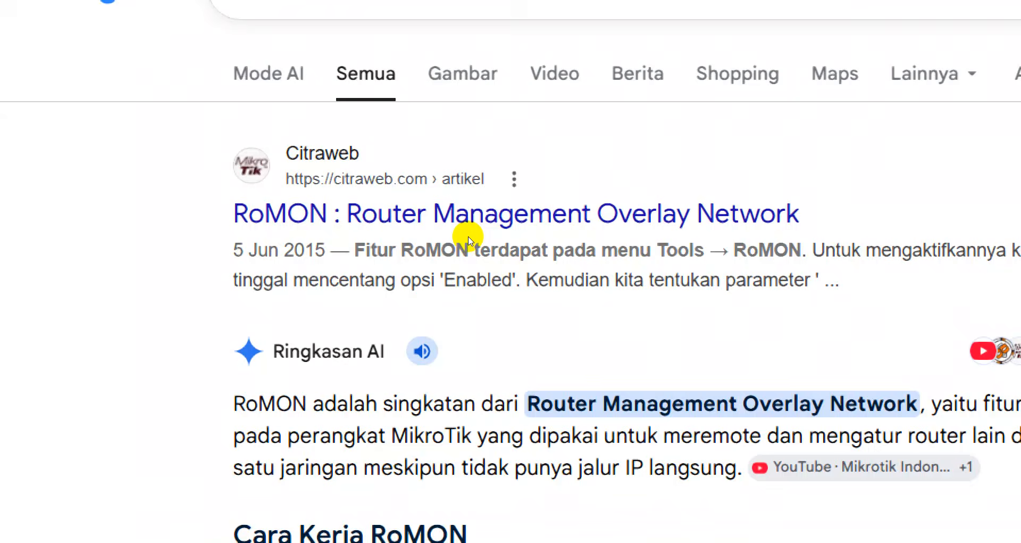
key("super+minus")
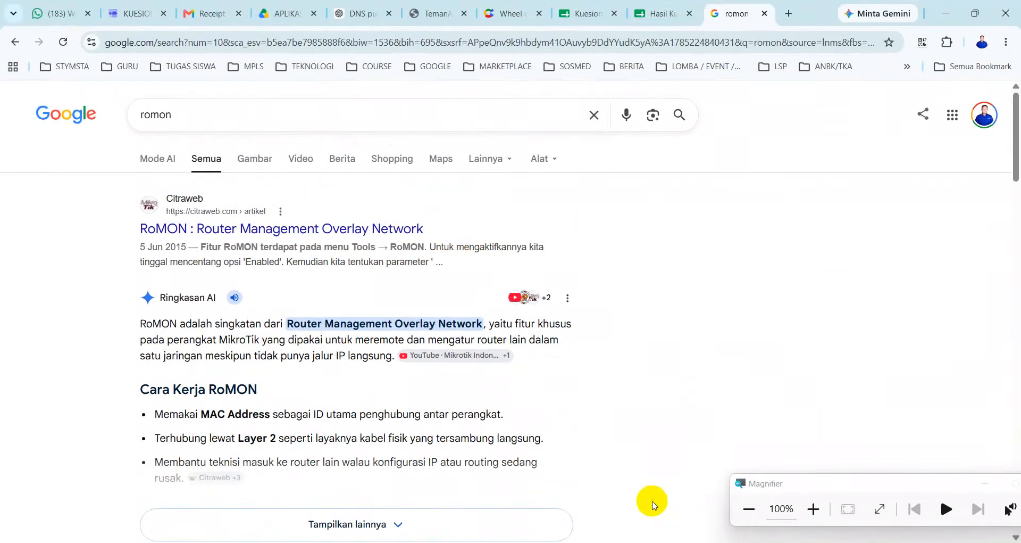
key("alt+Tab")
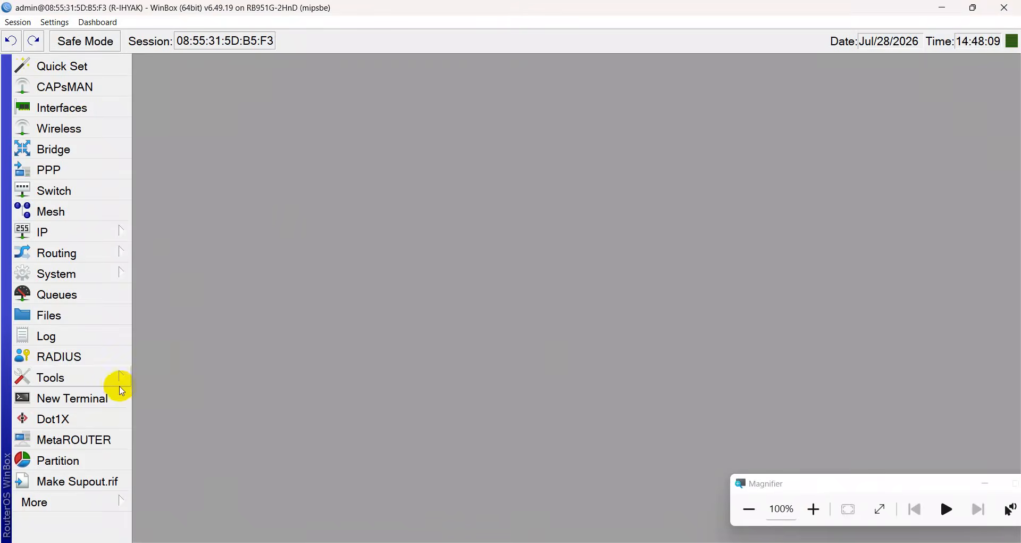
Open Tools > RoMON and run Discovery, finding R-BAYU and R-VLAN-SERVER-NETADMIN.
left_click(110, 381)
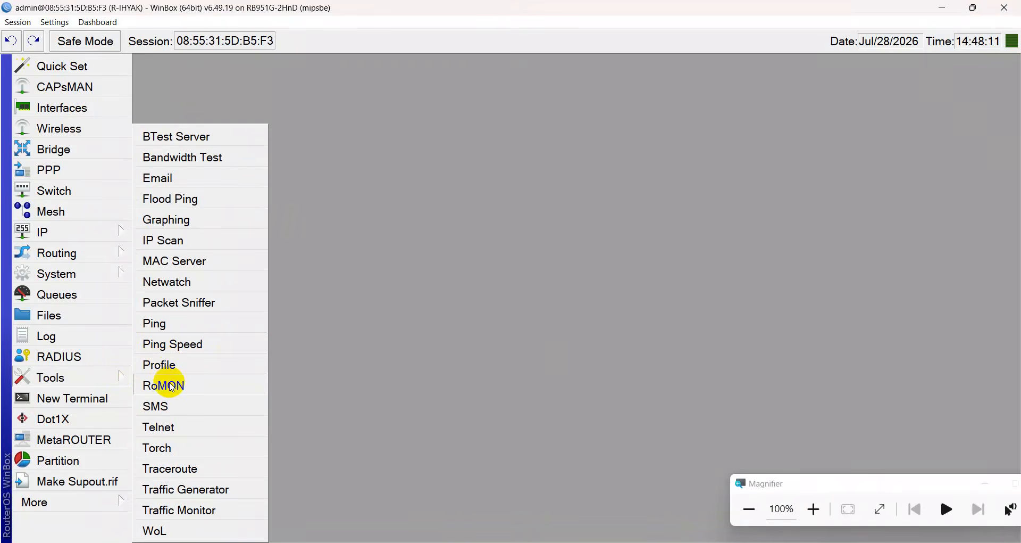
key("alt+Tab")
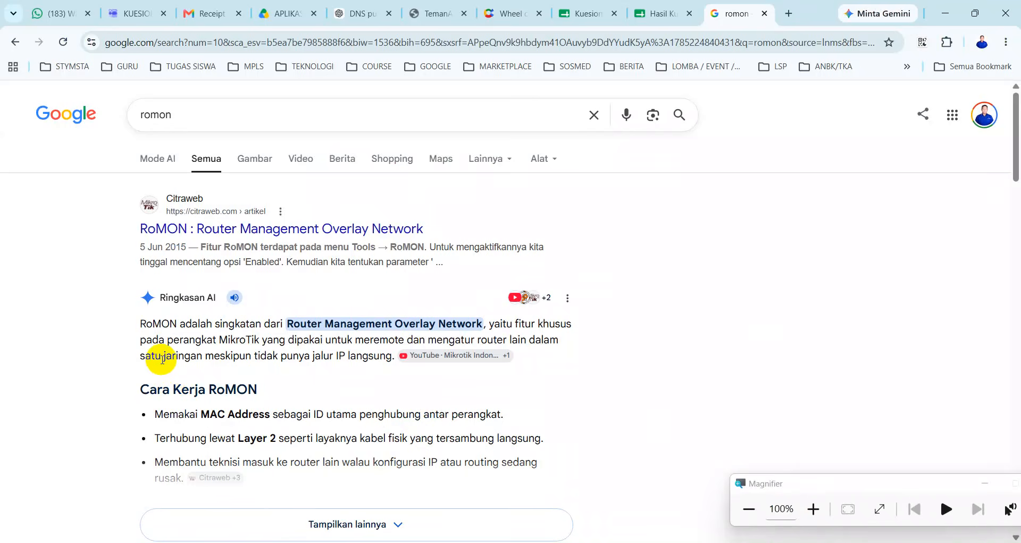
key("alt+Tab")
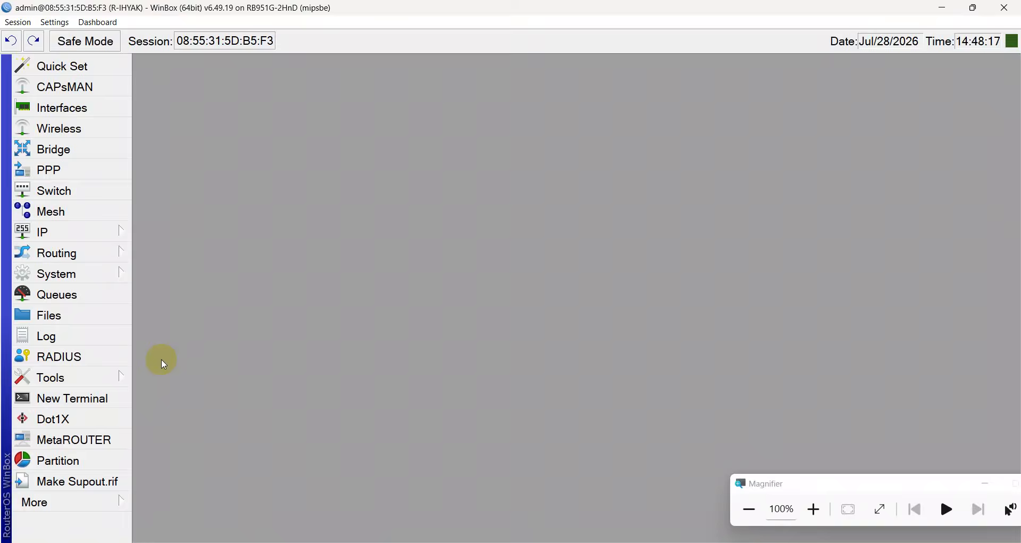
left_click(90, 380)
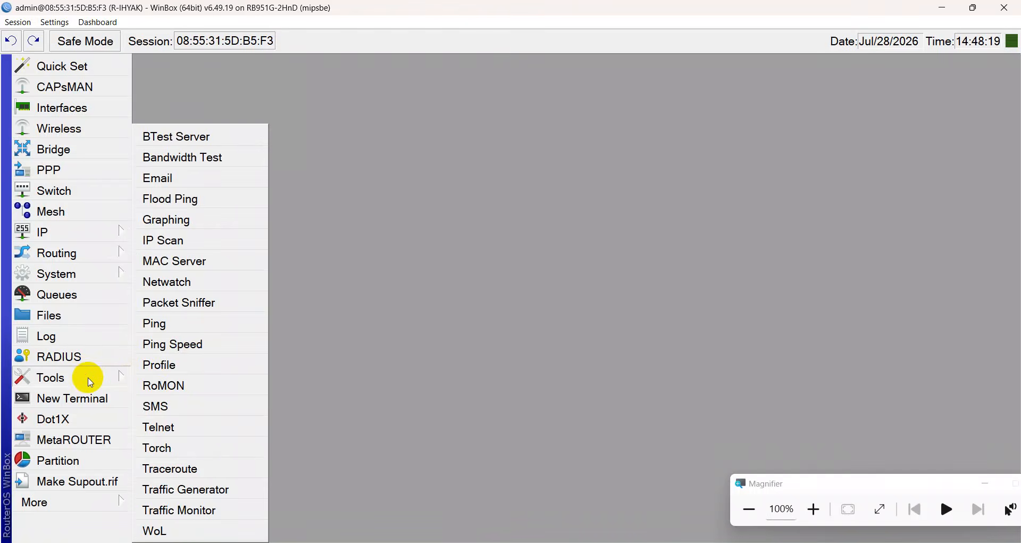
left_click(178, 384)
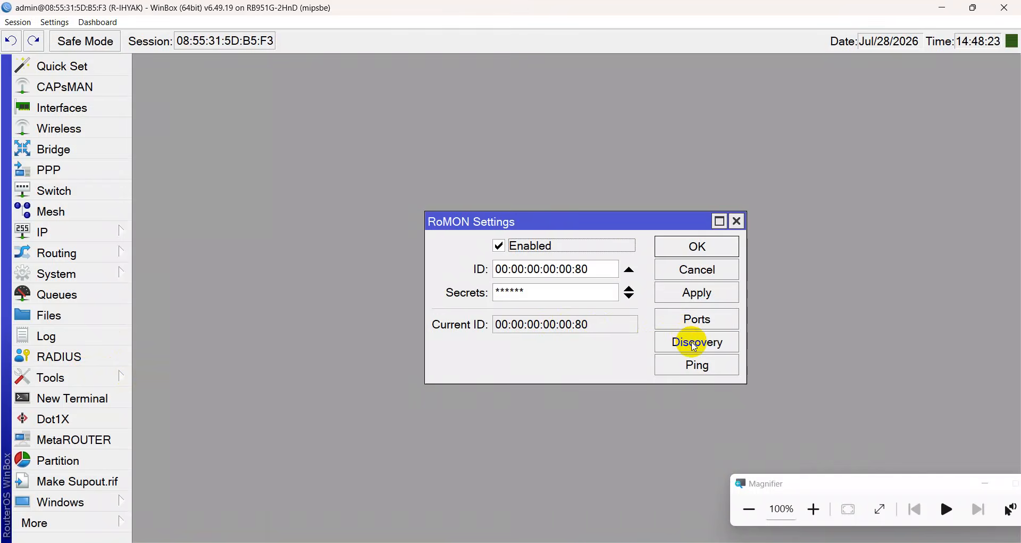
left_click(695, 347)
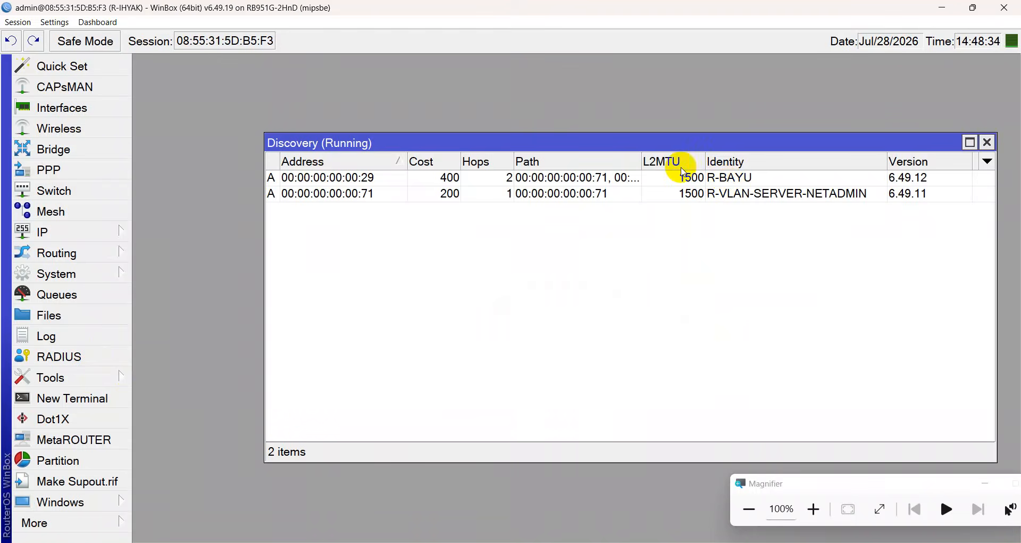
Close the RoMON windows and disconnect the WinBox session from the router.
key("Escape")
key("Escape")
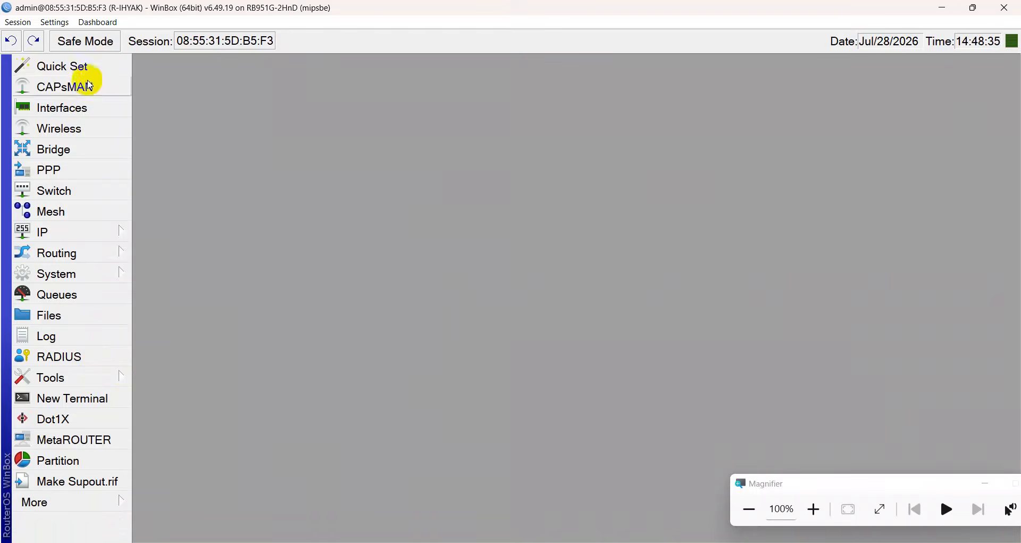
left_click(24, 25)
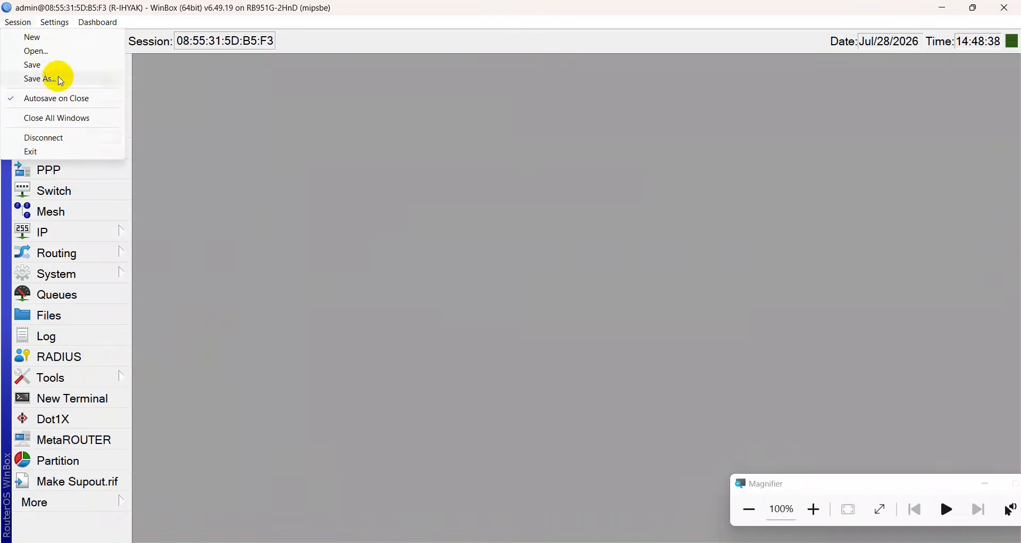
left_click(59, 137)
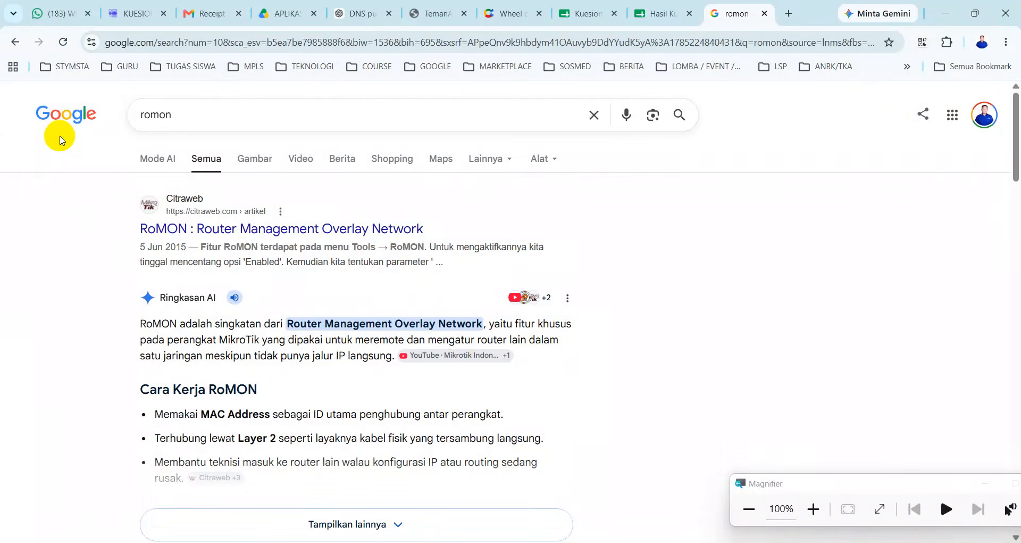
Bring up the WinBox login window listing RoMON neighbours R-BAYU and R-VLAN-SERVER-NETADMIN.
left_click(641, 541)
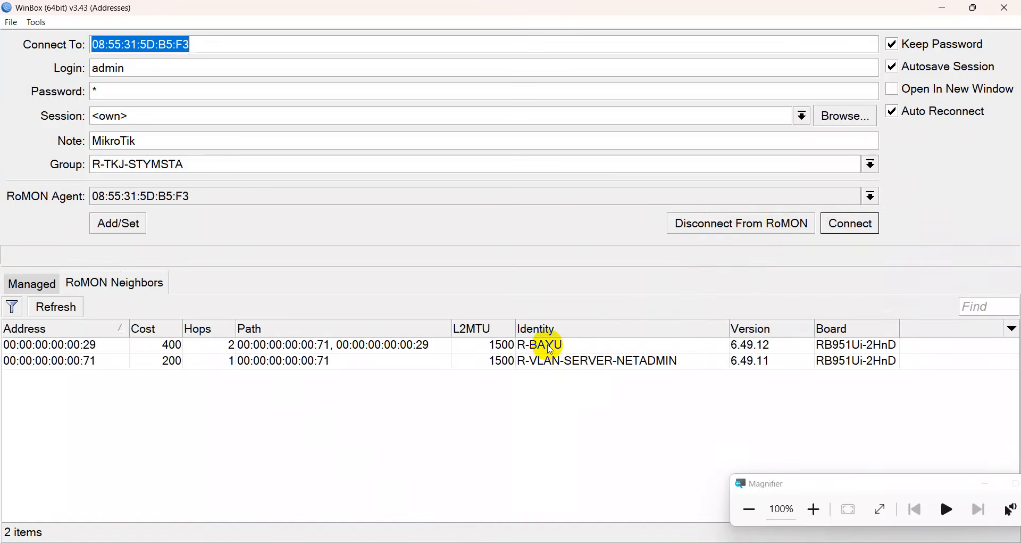
Connect to neighbour R-BAYU through RoMON, logging in as admin.
left_click(552, 347)
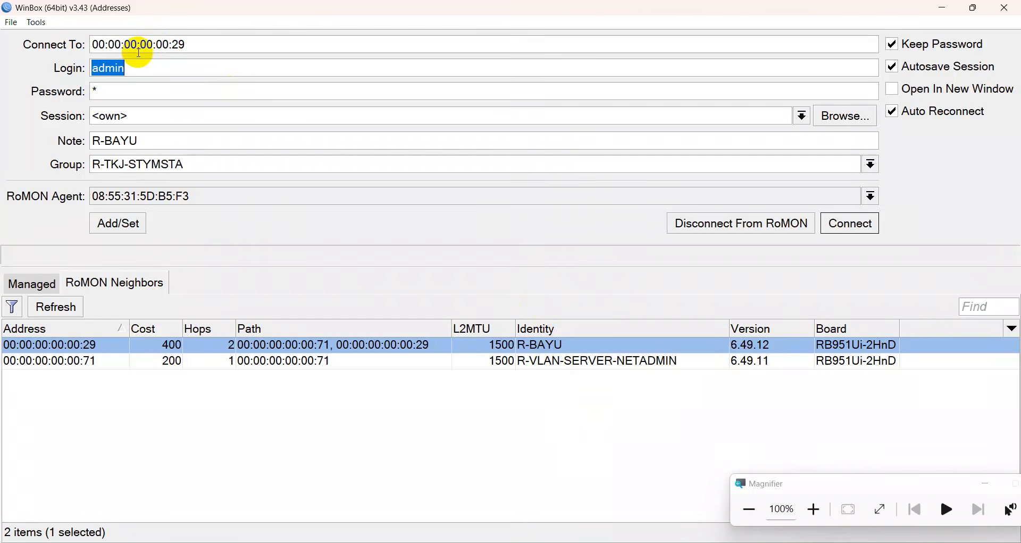
type("admin")
key("Tab")
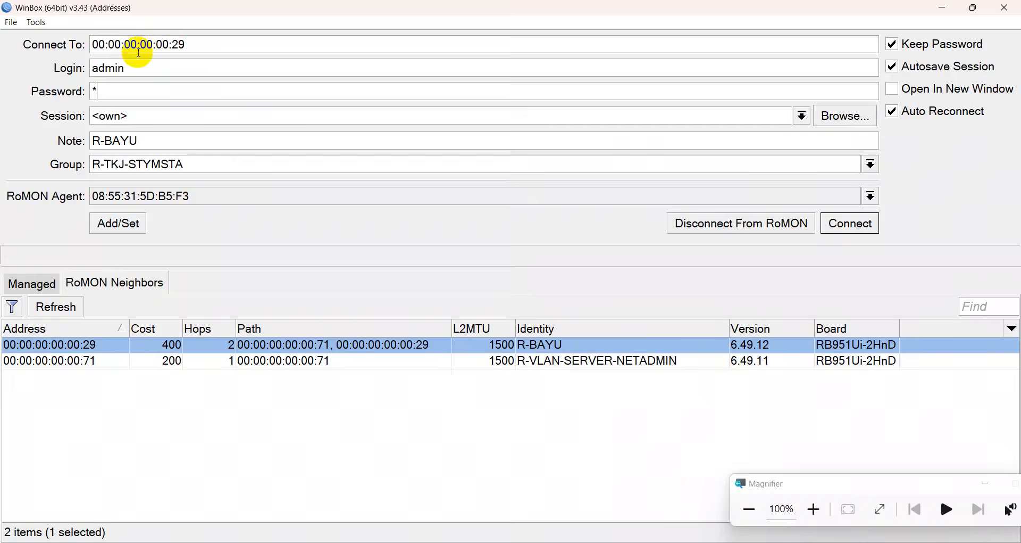
key("Return")
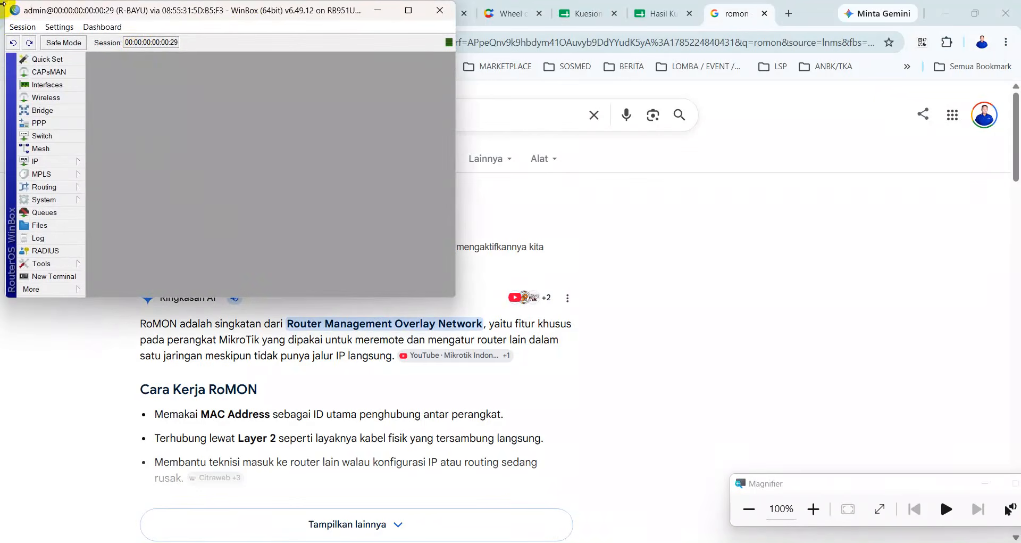
Maximize and zoom the R-BAYU session, show its interface list and select ether5.
left_click(408, 9)
key("ctrl+plus")
key("ctrl+plus")
key("ctrl+plus")
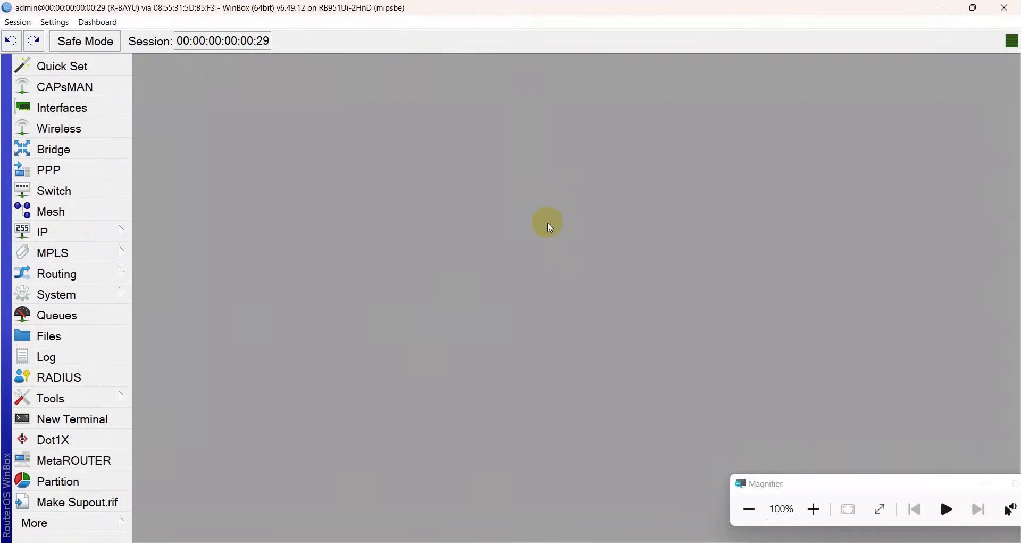
left_click(100, 106)
left_click(229, 314)
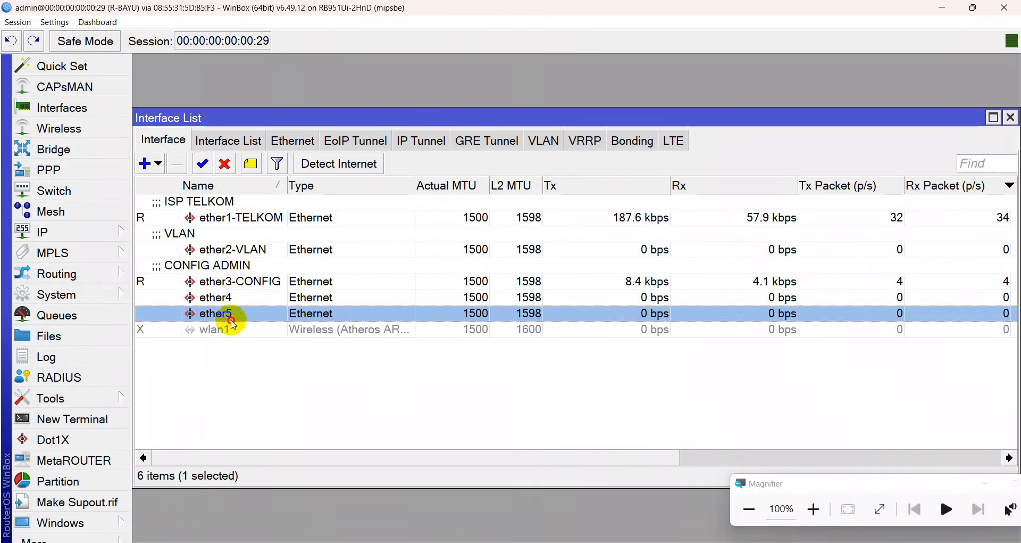